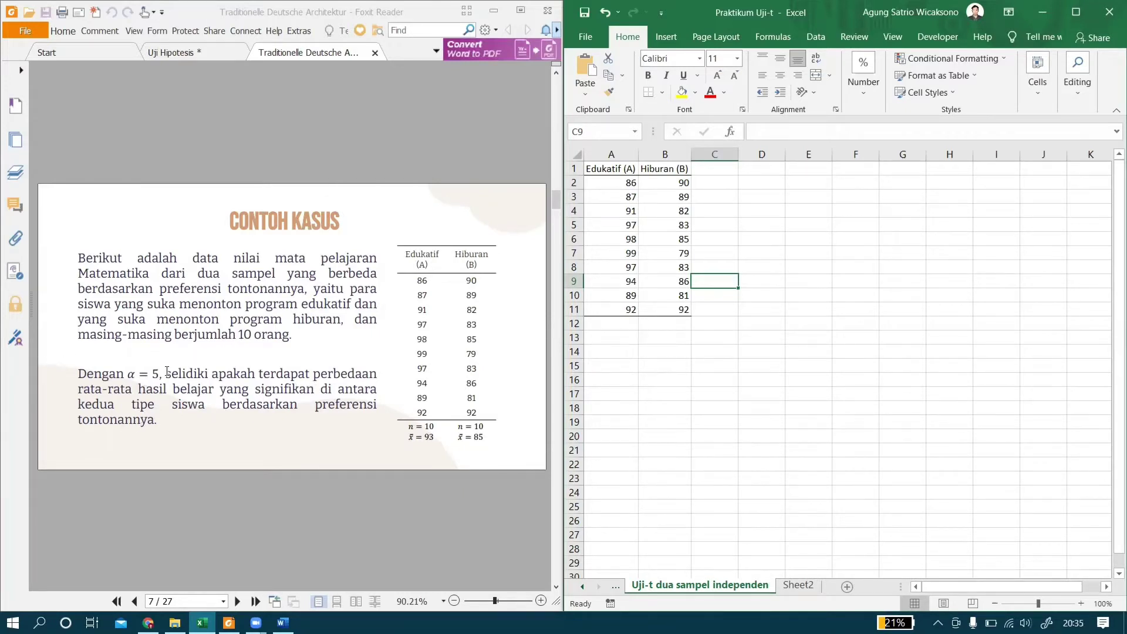
{"action": "left_click_drag", "start_coordinate": [167, 371], "coordinate": [170, 406]}
{"action": "left_click", "coordinate": [323, 384]}
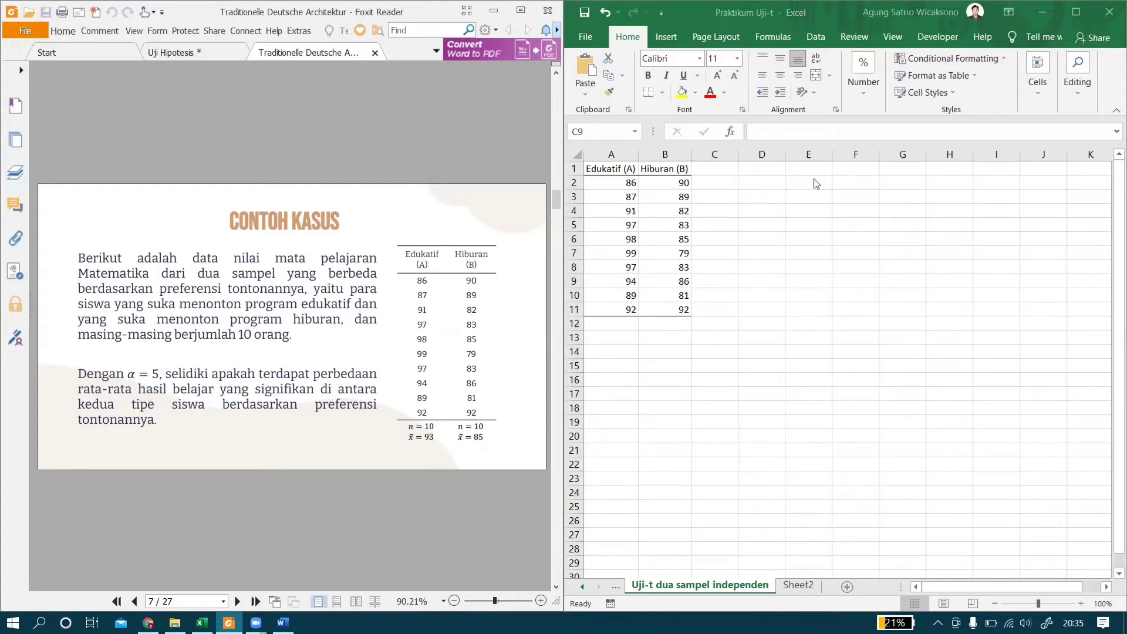
{"action": "left_click", "coordinate": [698, 311]}
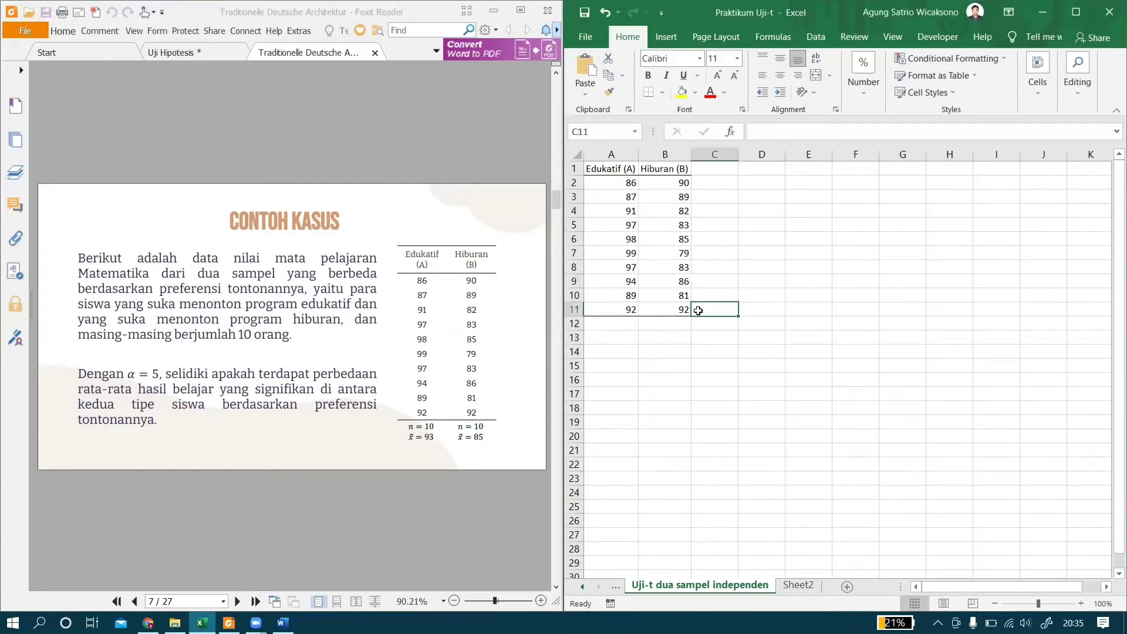
{"action": "left_click", "coordinate": [661, 334]}
{"action": "left_click", "coordinate": [612, 333]}
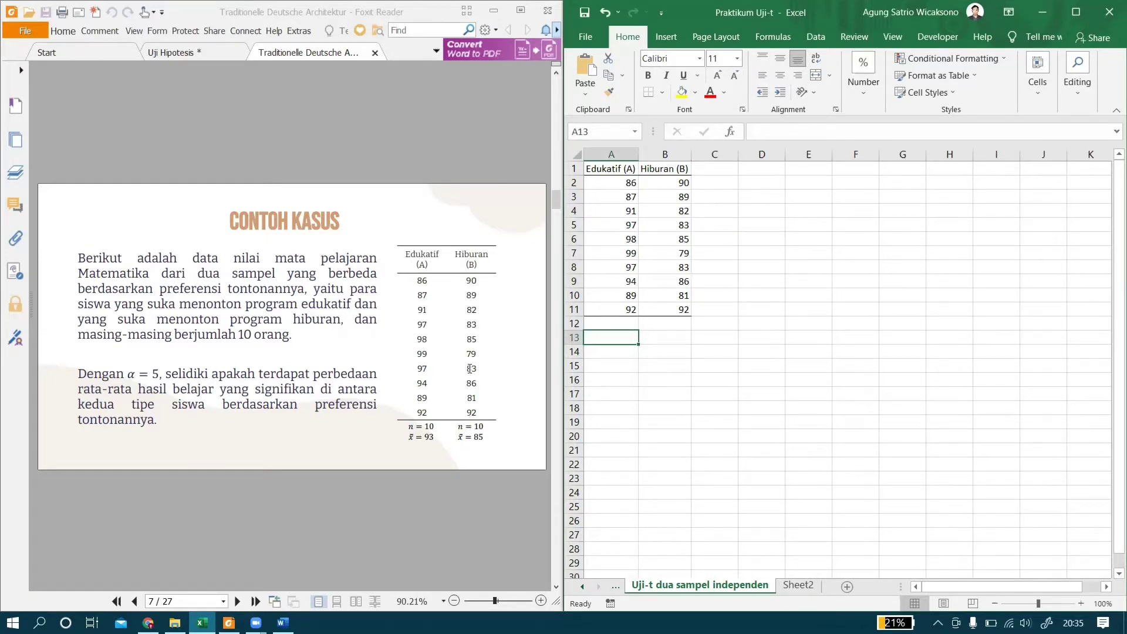
Step: Switch to the Word document and write the heading "Uji-t untuk sampel independent" on the blank second page
{"action": "left_click", "coordinate": [282, 622]}
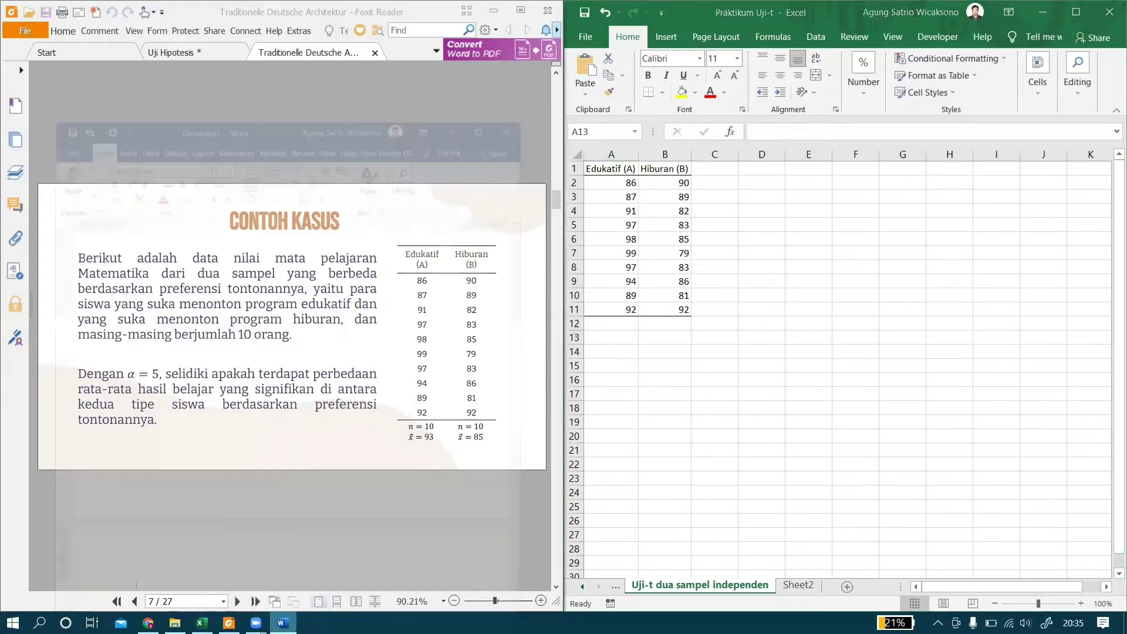
{"action": "scroll", "coordinate": [272, 544], "scroll_direction": "down", "scroll_amount": 6}
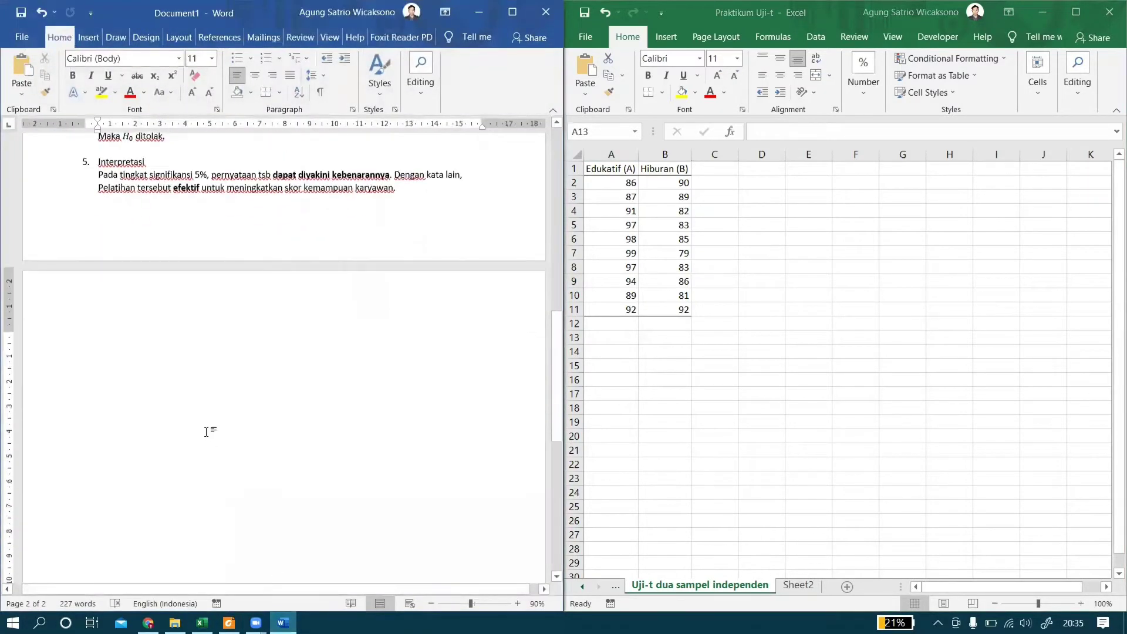
{"action": "left_click", "coordinate": [166, 359]}
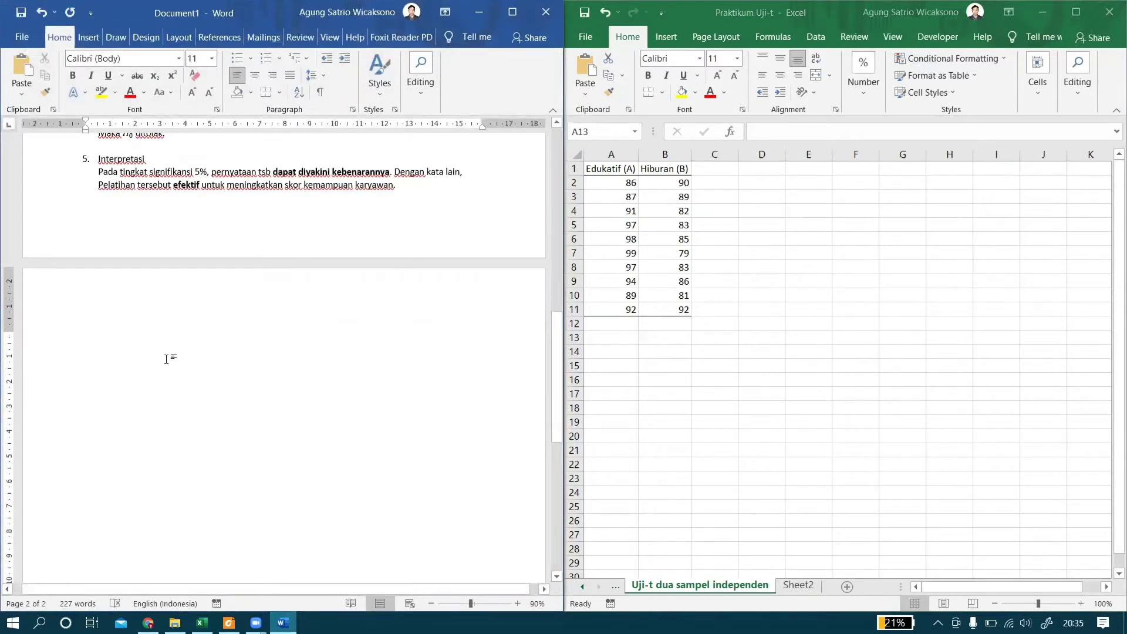
{"action": "type", "text": "Uji-"}
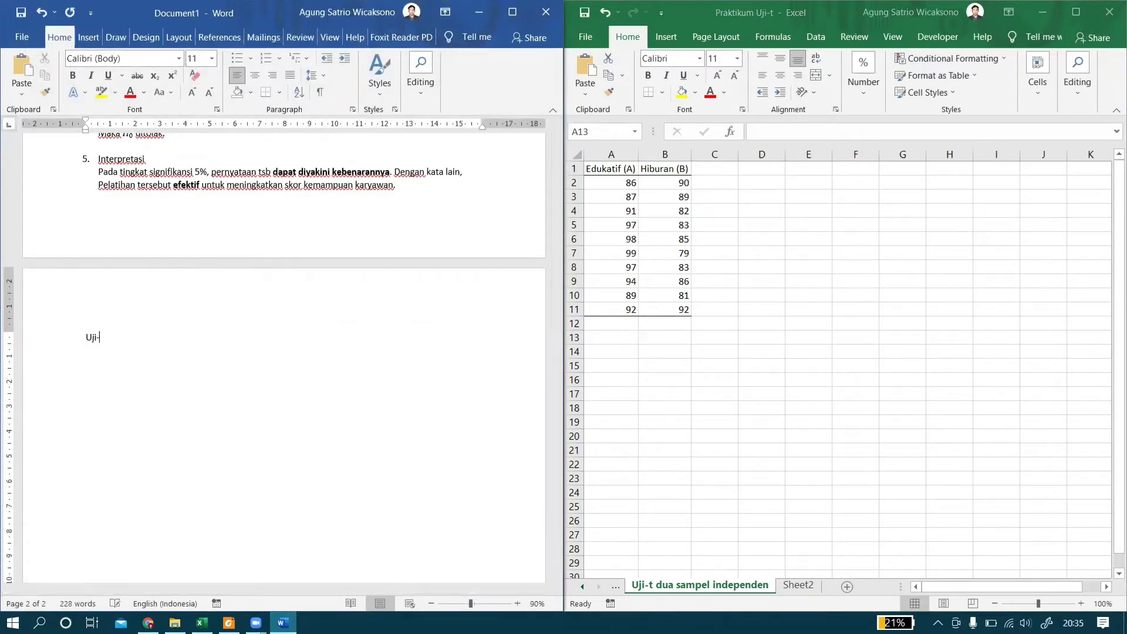
{"action": "type", "text": "t untuk sampel independent"}
{"action": "key", "text": "Return"}
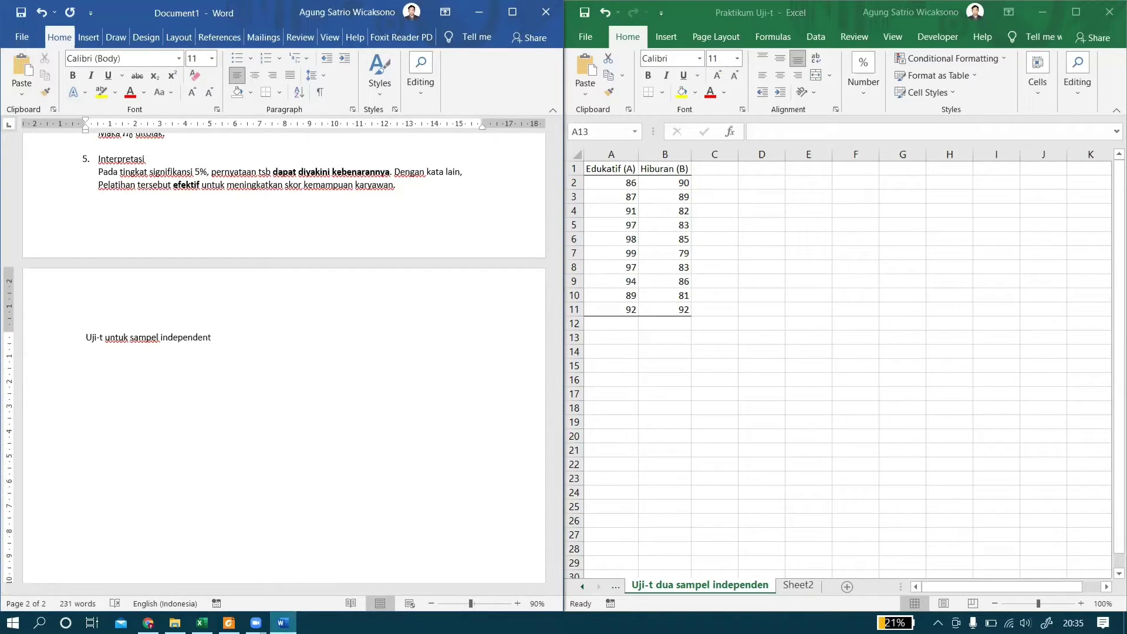
Step: Start a numbered list under the heading with the items "Perumusan Hipotesis" and "Menghitung Stat Uji"
{"action": "type", "text": "1. P"}
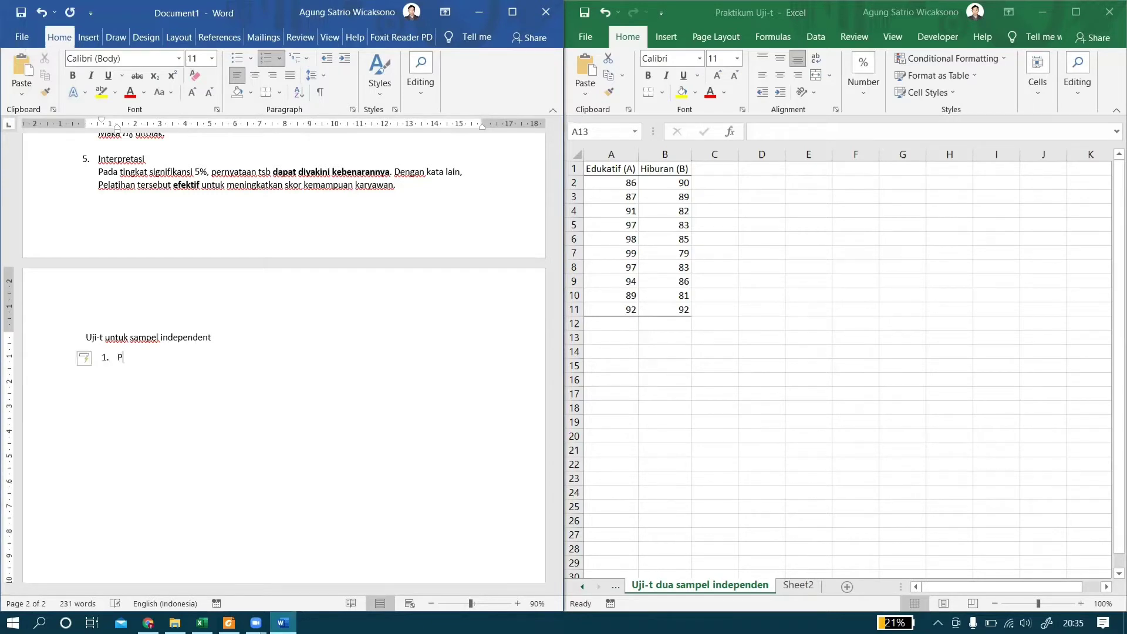
{"action": "type", "text": "erumusan Hipotesis"}
{"action": "key", "text": "Return"}
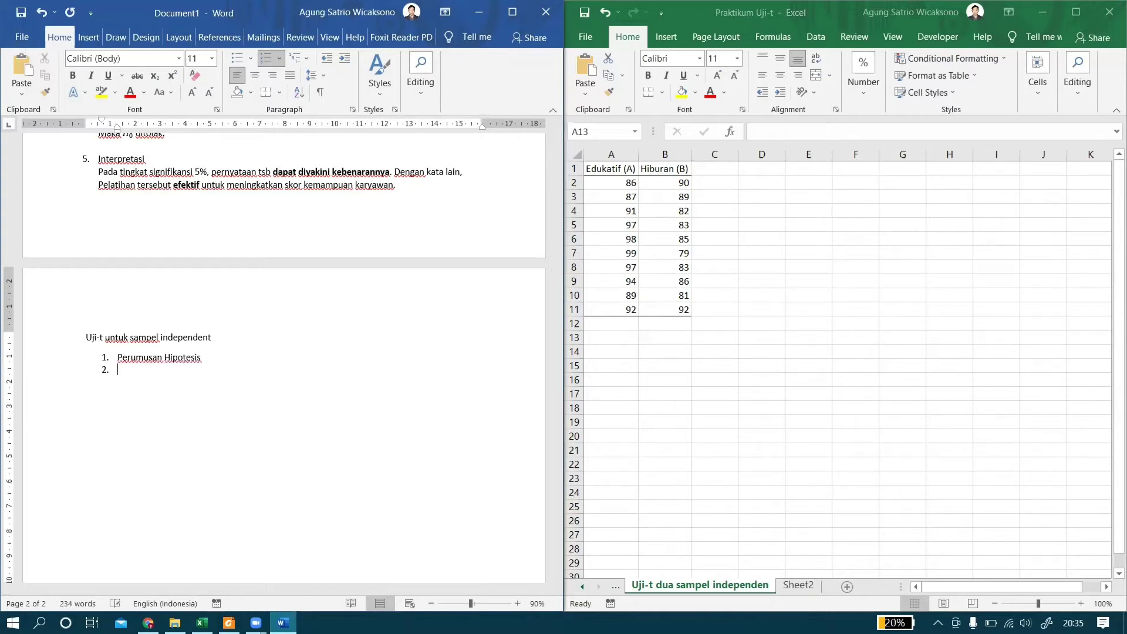
{"action": "type", "text": "Me"}
{"action": "key", "text": "BackSpace"}
{"action": "type", "text": "enghitung Stat Uji"}
{"action": "key", "text": "Return"}
Step: Add the list items "Kriteria Pengujian", "Pengambilan Keputusan" and "Interpretasi"
{"action": "type", "text": "Kriteria "}
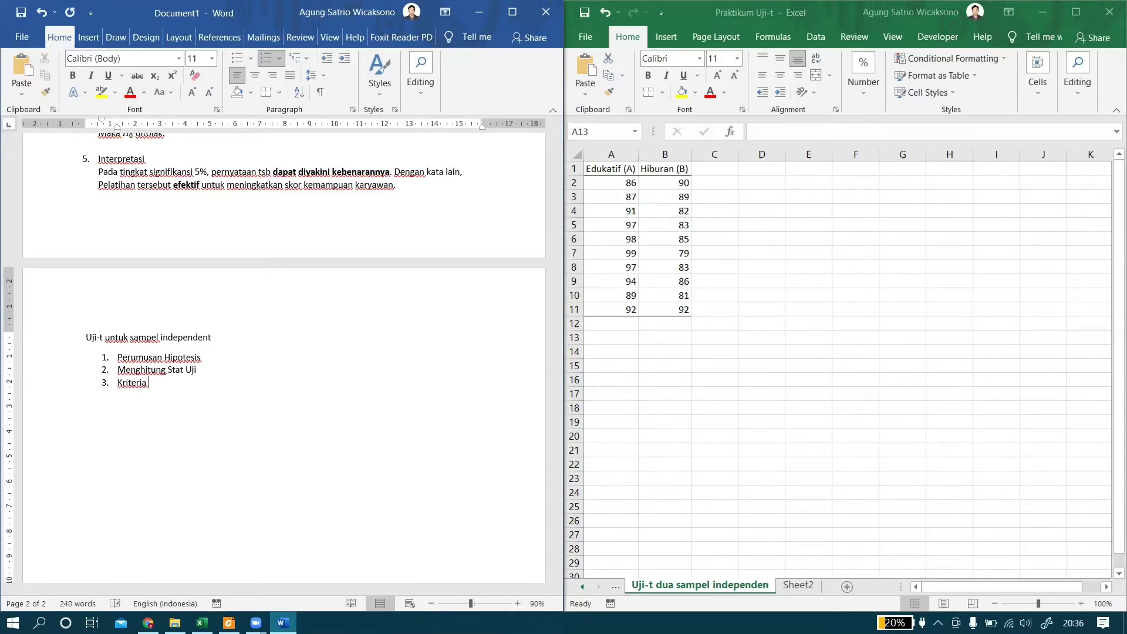
{"action": "type", "text": "Pengujian"}
{"action": "key", "text": "Return"}
{"action": "type", "text": "Pengambilan Keputusan"}
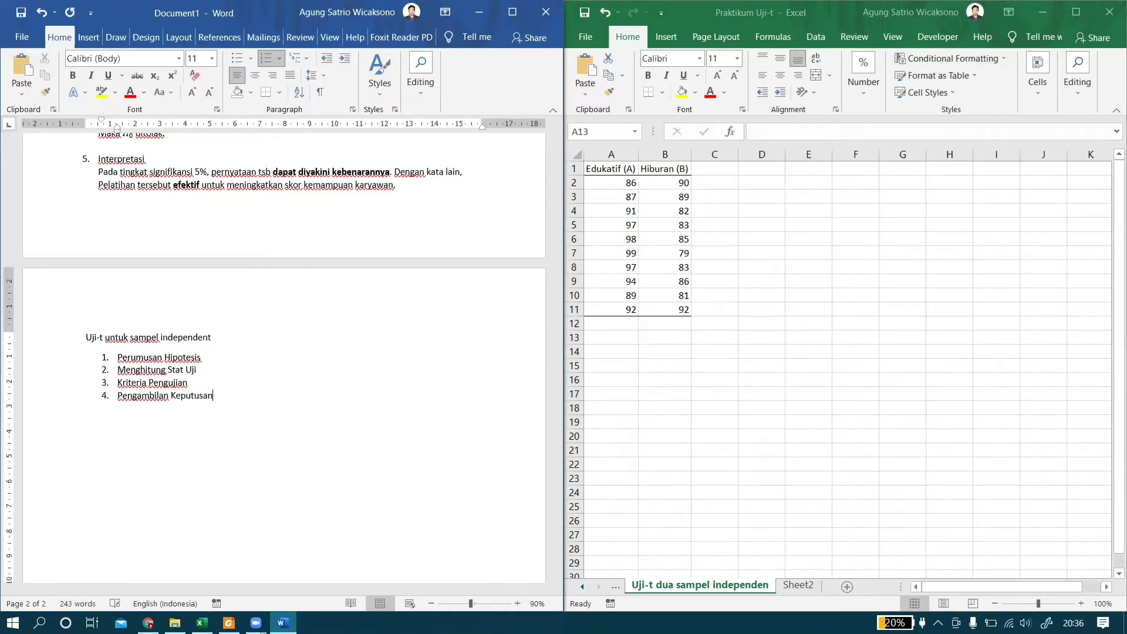
{"action": "key", "text": "Return"}
{"action": "type", "text": "Interpret"}
{"action": "type", "text": "etas"}
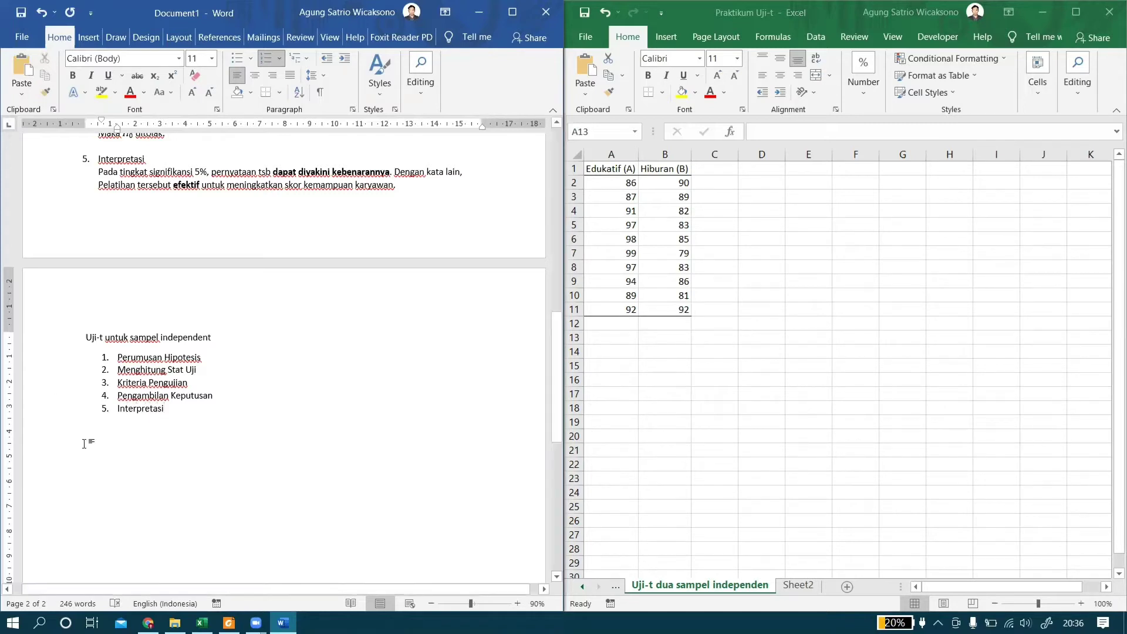
Step: Insert an unnumbered blank line below "Perumusan Hipotesis" and place the Word window beside the PDF slide
{"action": "key", "text": "Return"}
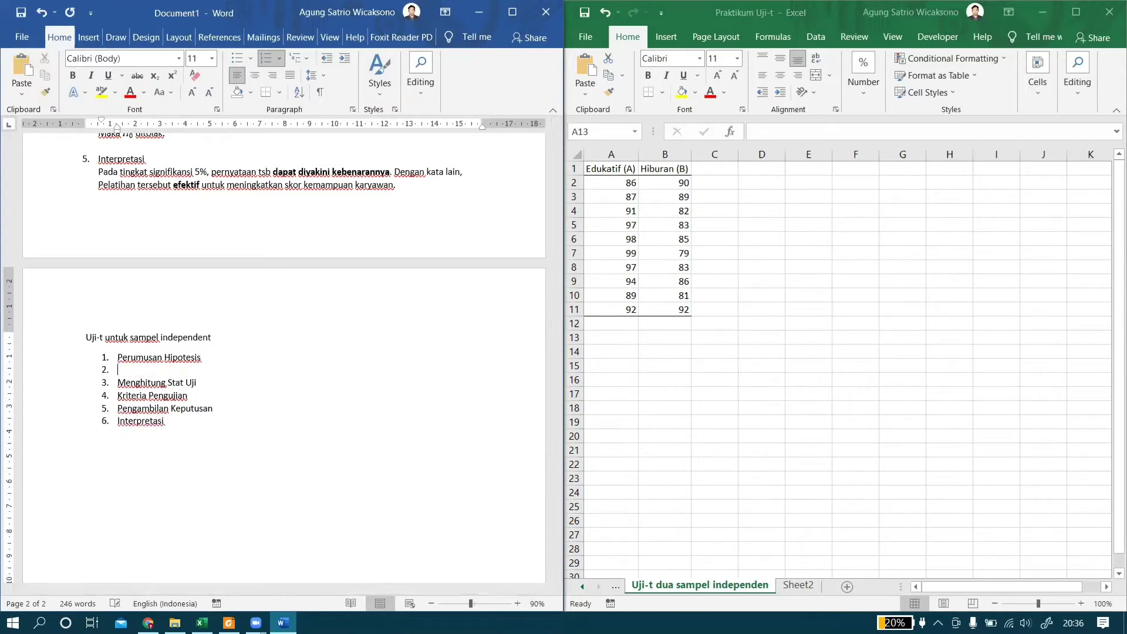
{"action": "key", "text": "BackSpace"}
{"action": "left_click_drag", "start_coordinate": [250, 13], "coordinate": [1112, 173]}
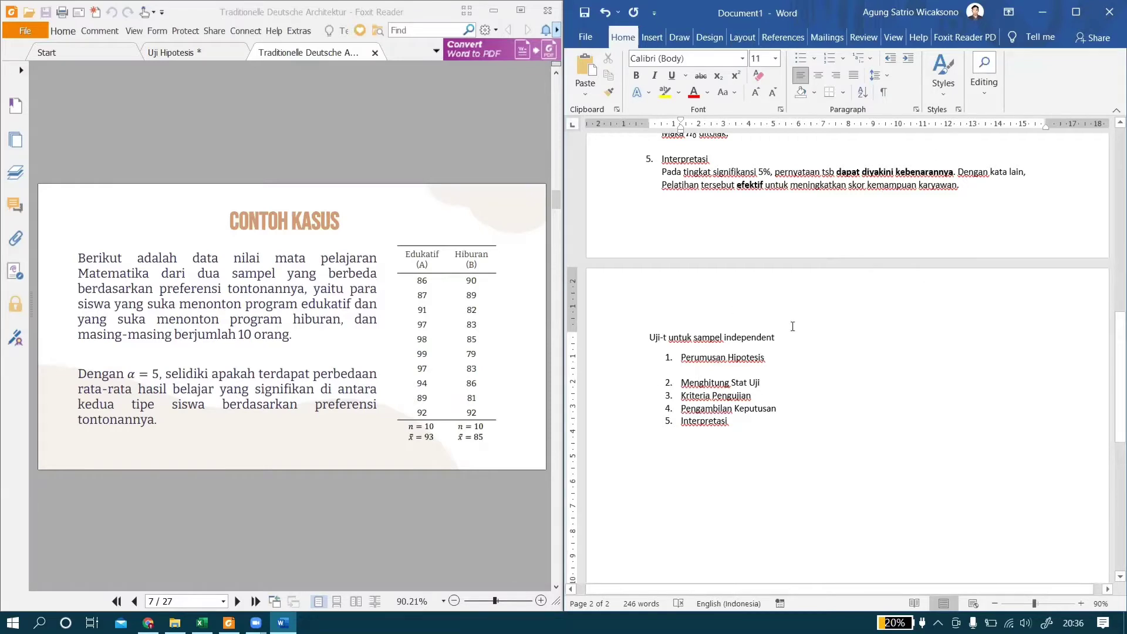
Step: Copy the equation H0: μd ≤ 0 from the paired-data section onto the blank line under the second page's "Perumusan Hipotesis"
{"action": "scroll", "coordinate": [821, 330], "scroll_direction": "up", "scroll_amount": 10}
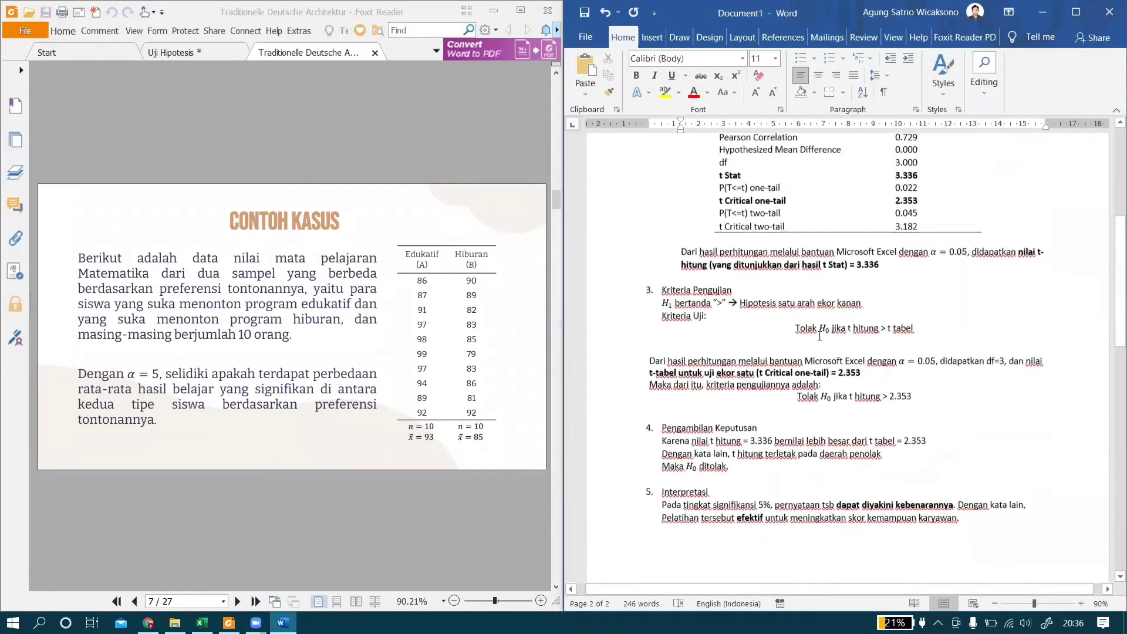
{"action": "scroll", "coordinate": [767, 330], "scroll_direction": "up", "scroll_amount": 4}
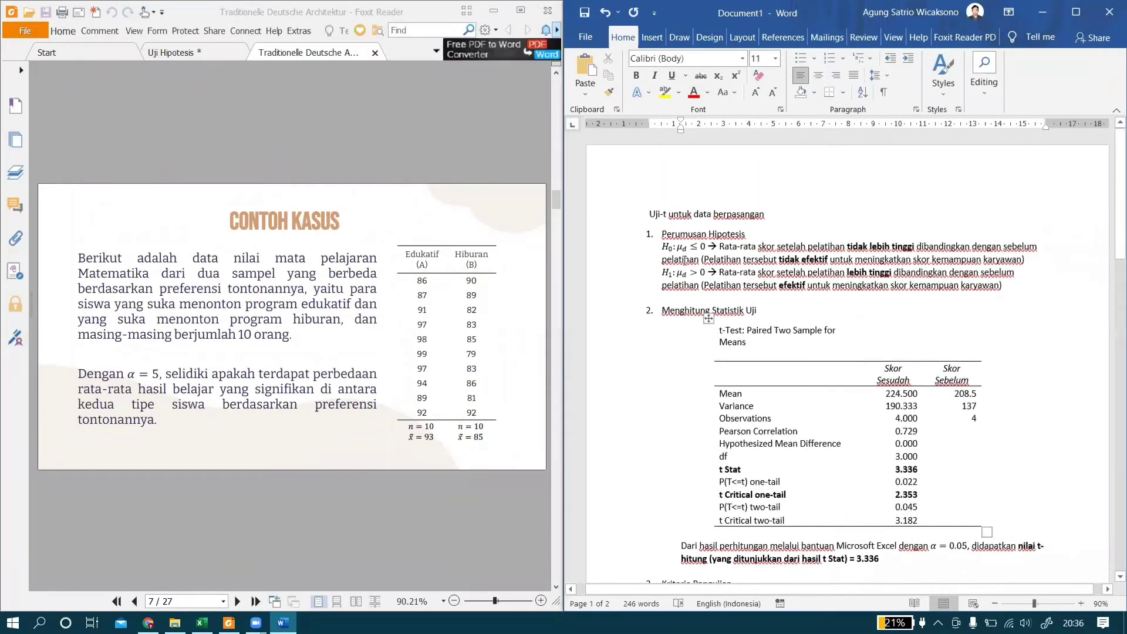
{"action": "left_click_drag", "start_coordinate": [716, 251], "coordinate": [707, 255]}
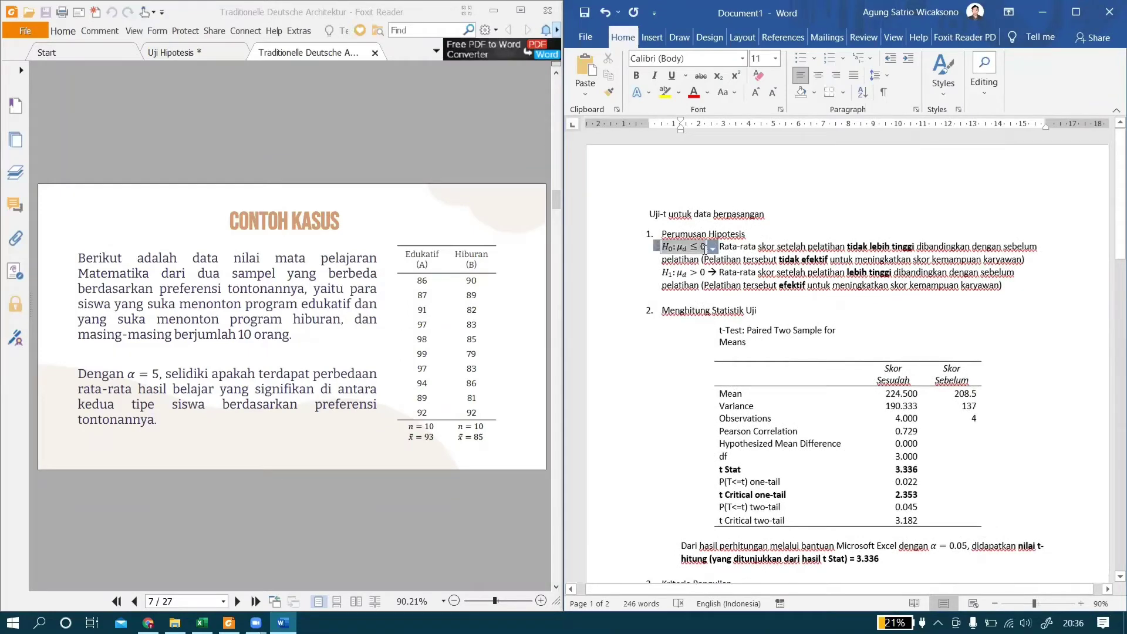
{"action": "scroll", "coordinate": [750, 326], "scroll_direction": "down", "scroll_amount": 3}
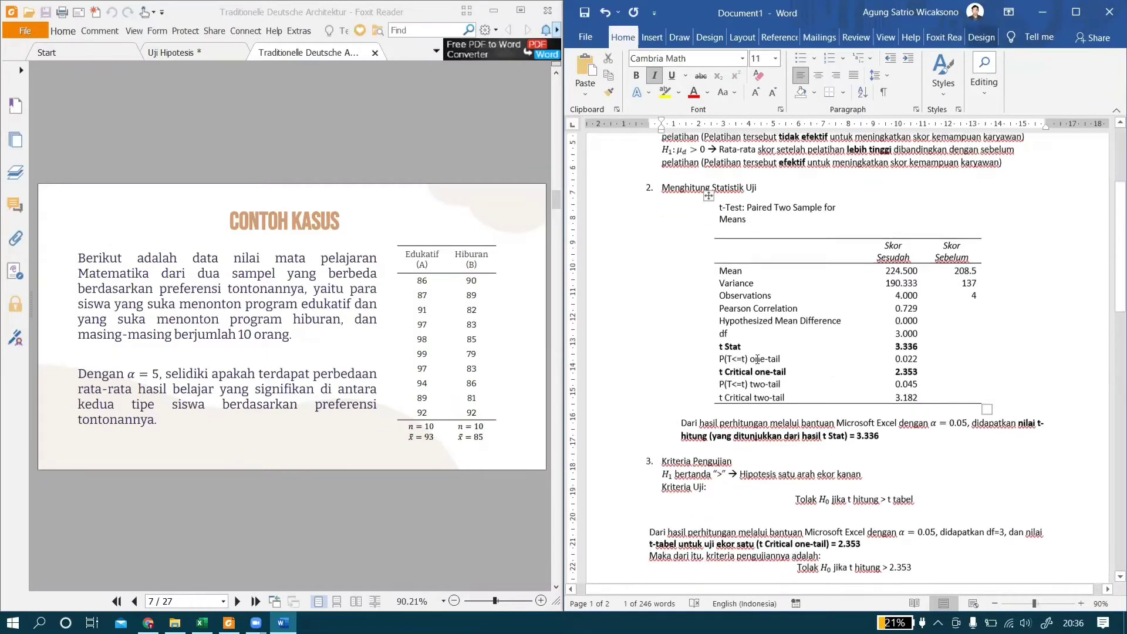
{"action": "scroll", "coordinate": [742, 352], "scroll_direction": "up", "scroll_amount": 3}
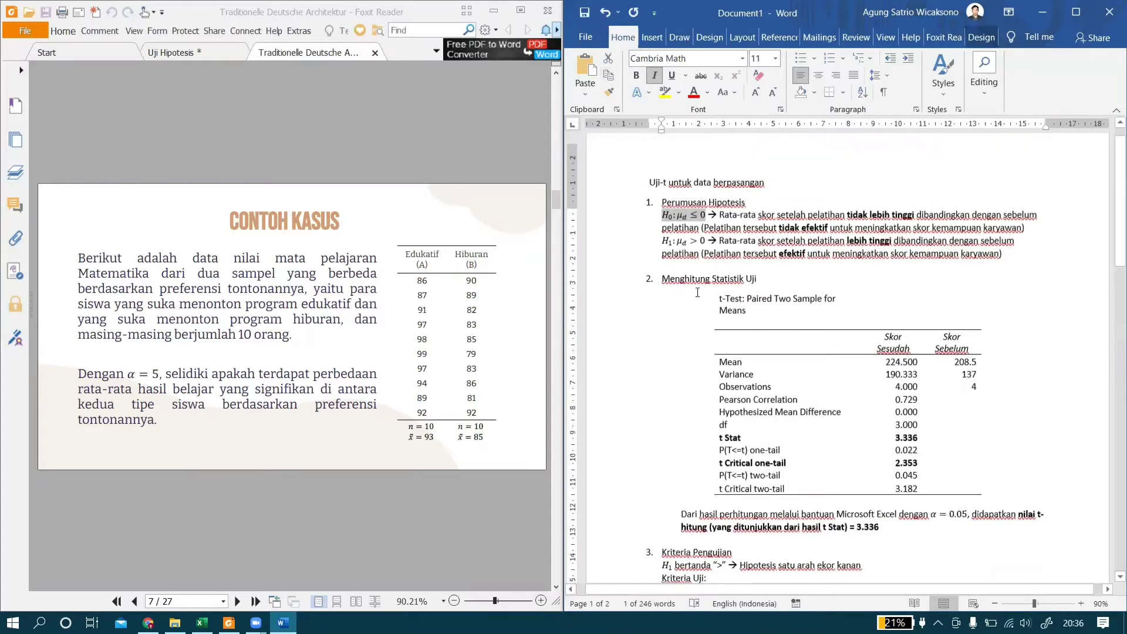
{"action": "scroll", "coordinate": [743, 389], "scroll_direction": "down", "scroll_amount": 15}
{"action": "scroll", "coordinate": [742, 389], "scroll_direction": "down", "scroll_amount": 1}
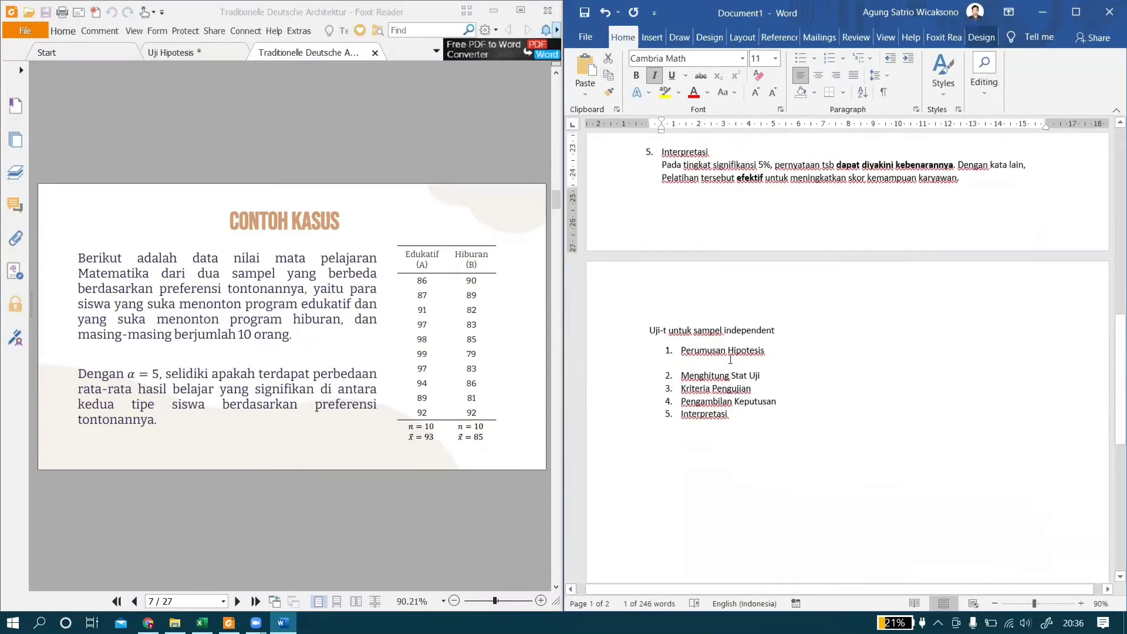
{"action": "left_click", "coordinate": [730, 362]}
{"action": "type", "text": "H0: μd ≤ 0"}
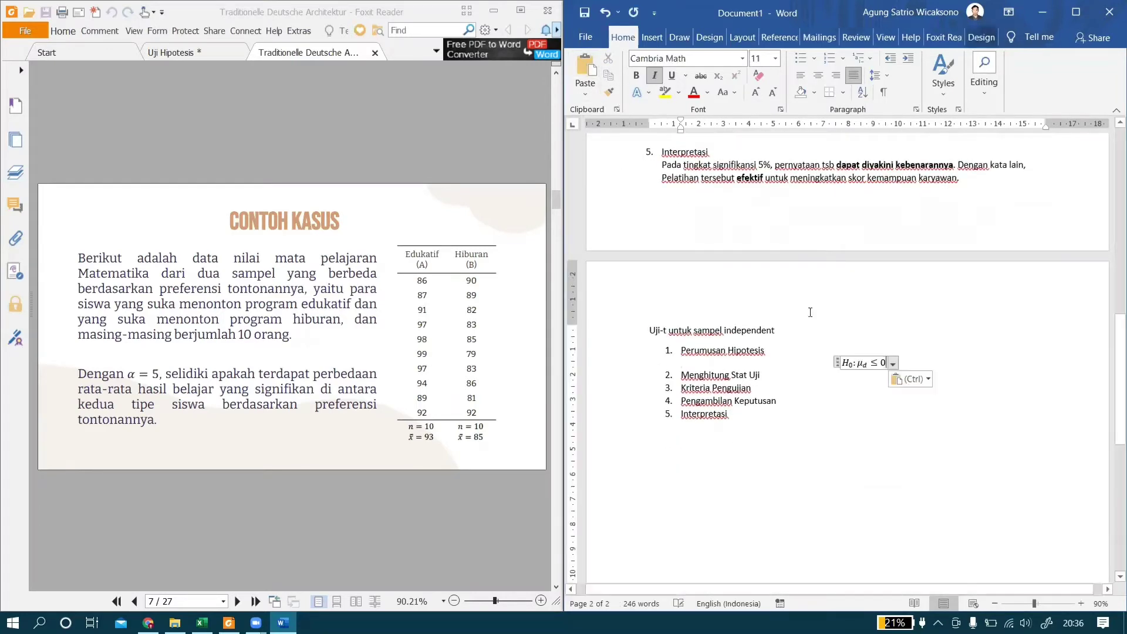
Step: Set the subscript of μ in the pasted H0 equation to A
{"action": "left_click", "coordinate": [936, 365]}
{"action": "left_click", "coordinate": [861, 367]}
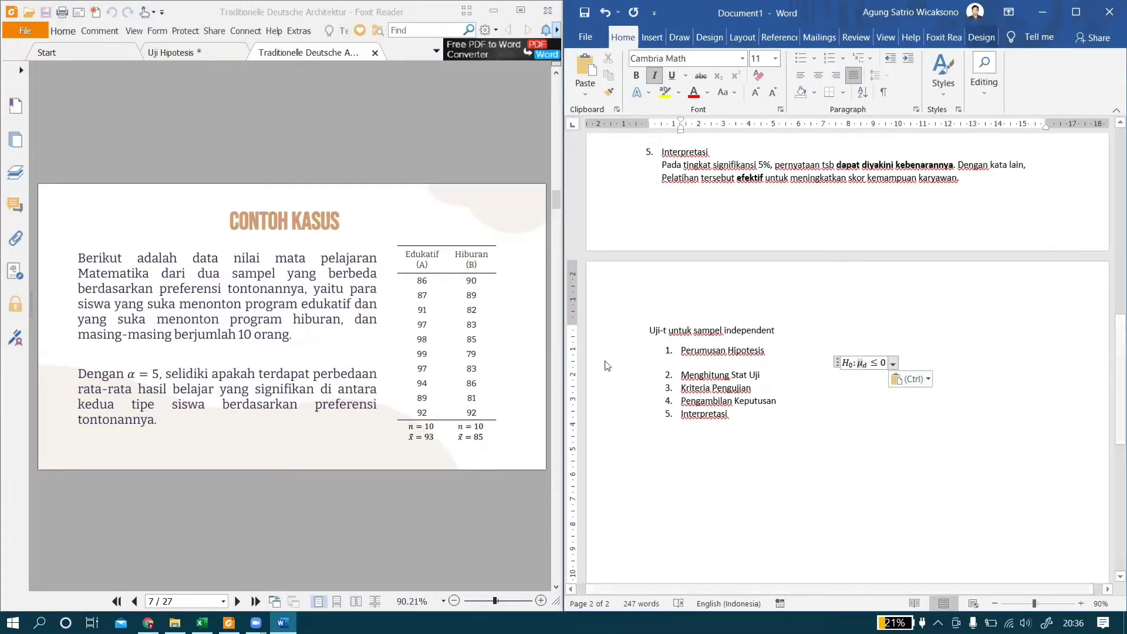
{"action": "left_click", "coordinate": [386, 335]}
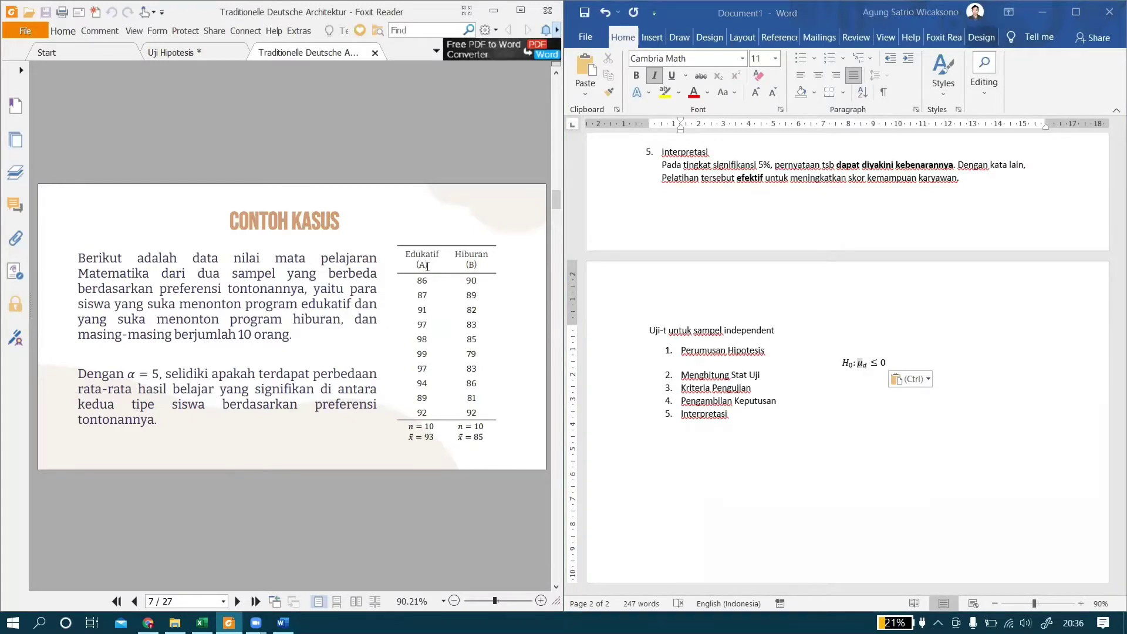
{"action": "left_click", "coordinate": [864, 363]}
{"action": "type", "text": "d"}
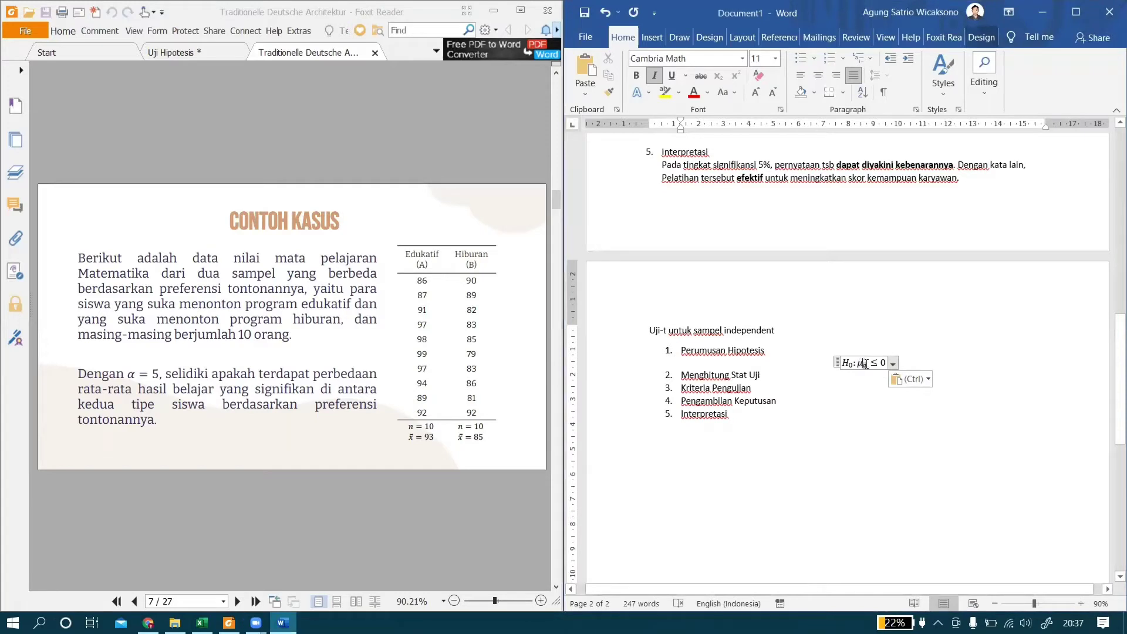
{"action": "key", "text": "BackSpace"}
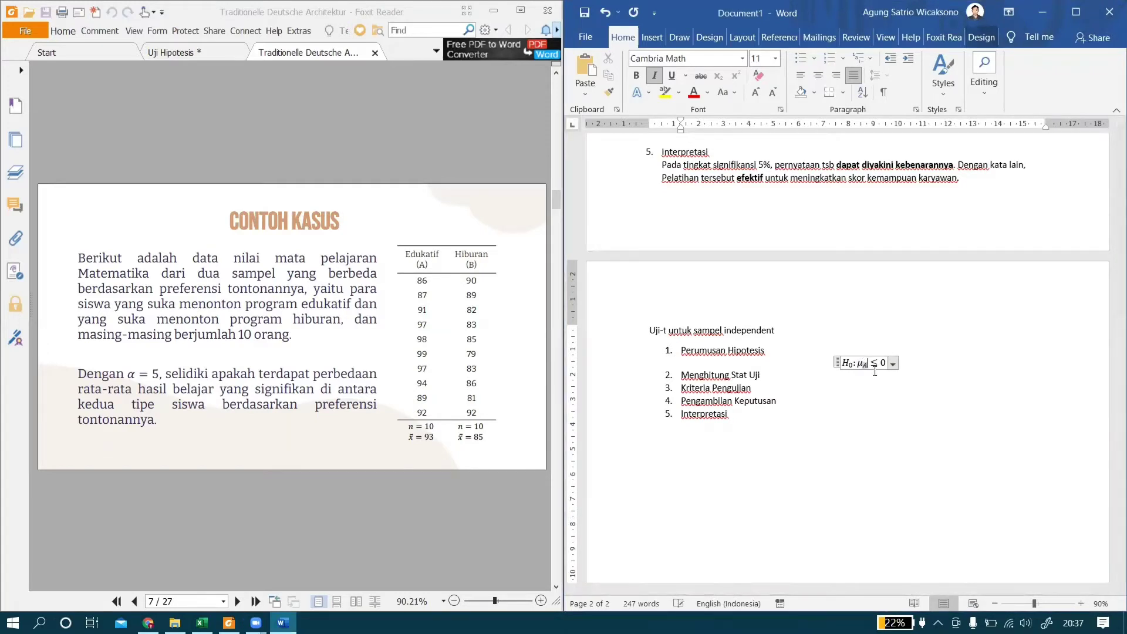
{"action": "type", "text": "A"}
{"action": "key", "text": "shift+Left"}
{"action": "key", "text": "shift+Left"}
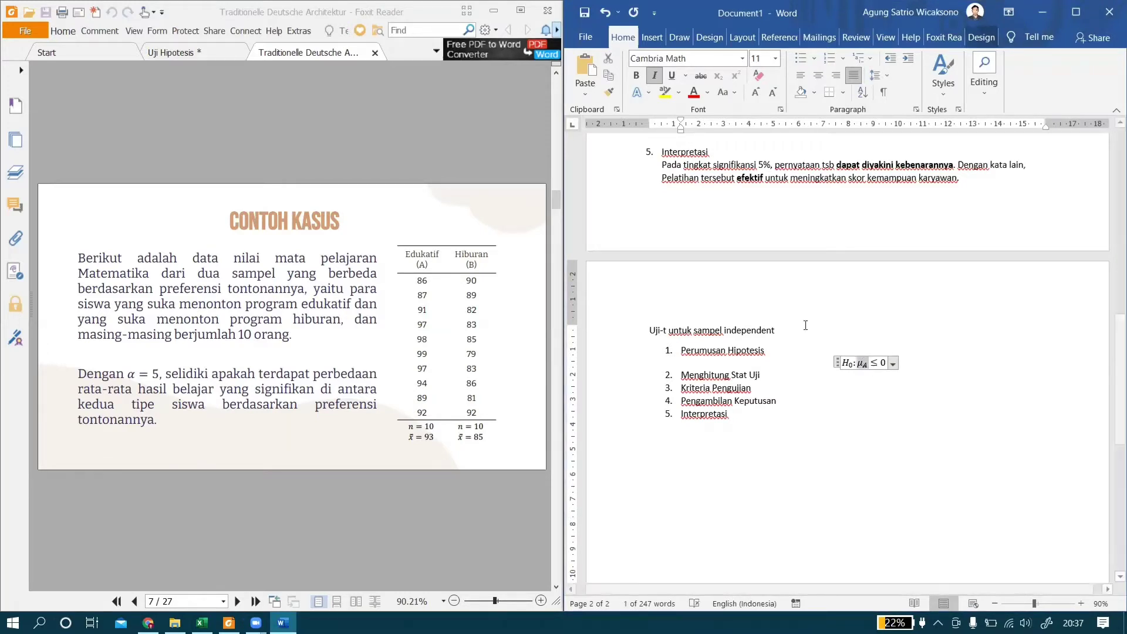
{"action": "left_click", "coordinate": [873, 362]}
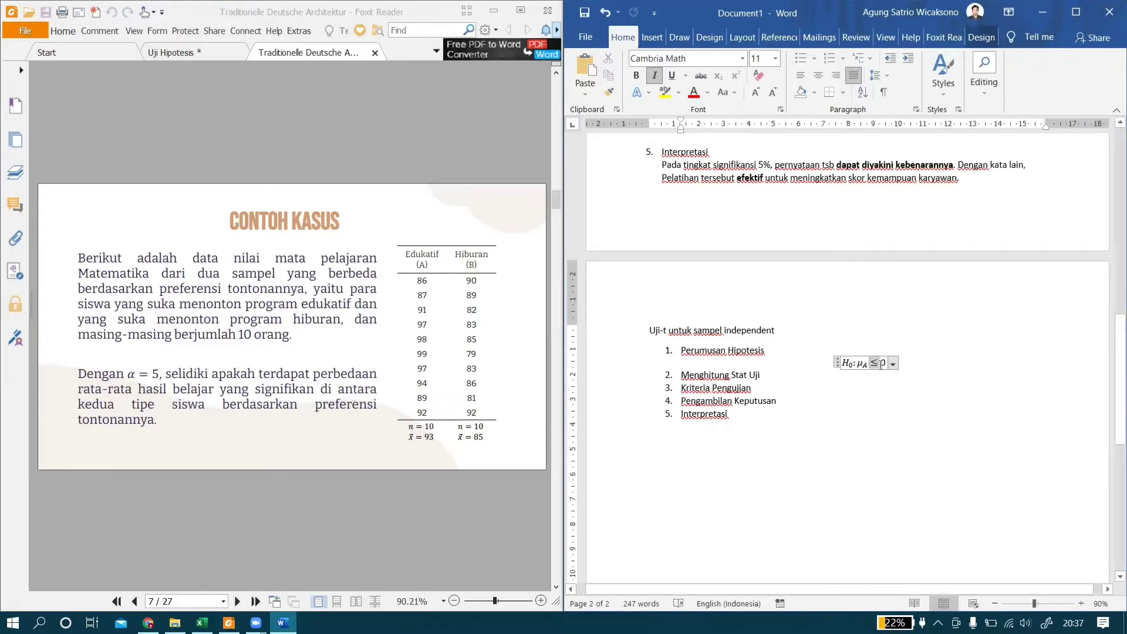
{"action": "left_click_drag", "start_coordinate": [880, 365], "coordinate": [893, 351]}
{"action": "key", "text": "BackSpace"}
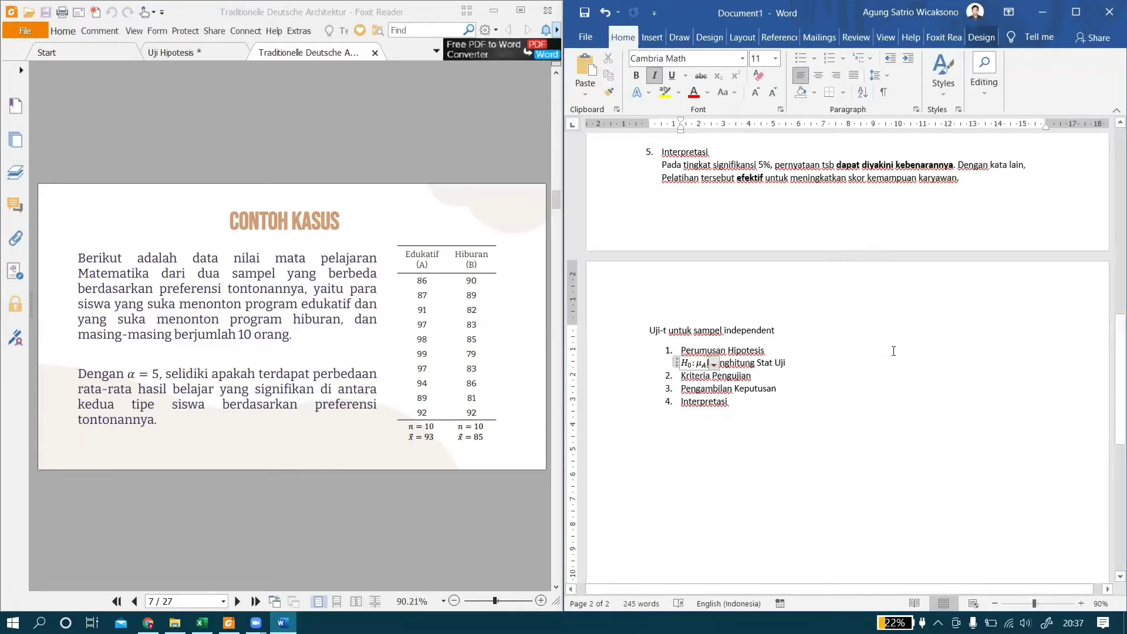
{"action": "key", "text": "ctrl+z"}
{"action": "key", "text": "ctrl+z"}
{"action": "key", "text": "ctrl+z"}
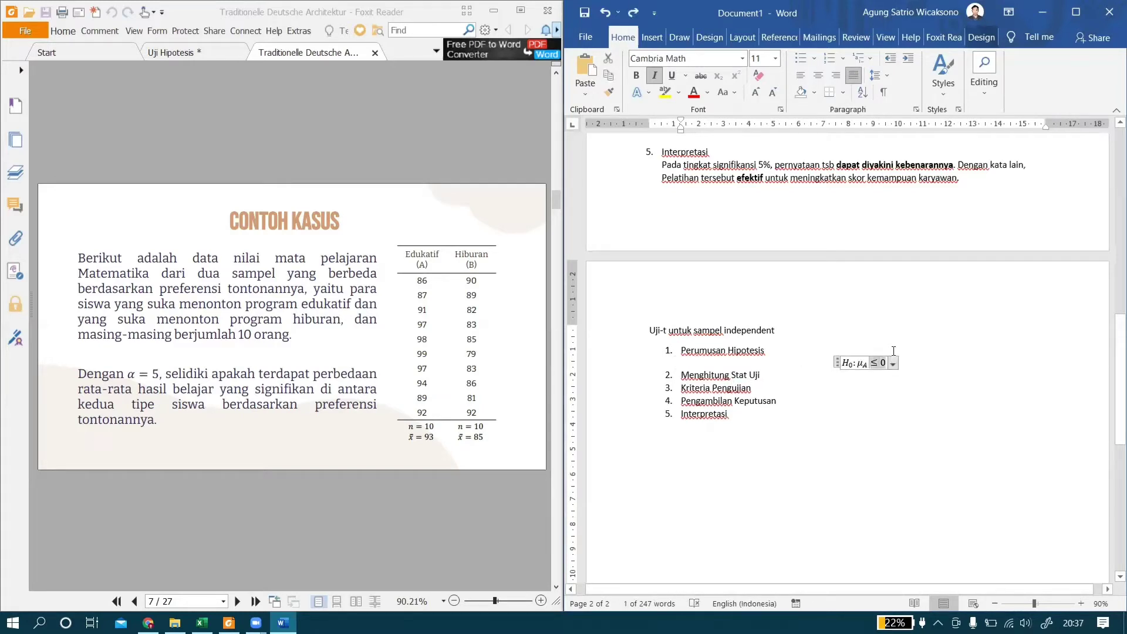
Step: Replace "≤ 0" in the H0 equation with "= μB atau"
{"action": "key", "text": "BackSpace"}
{"action": "type", "text": "-"}
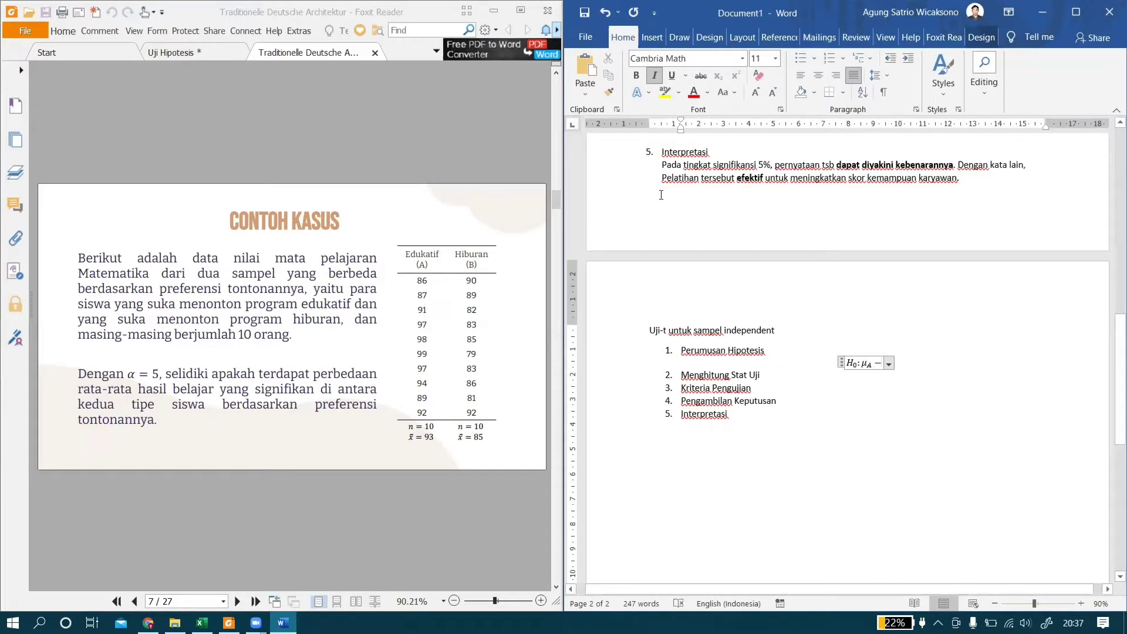
{"action": "key", "text": "BackSpace"}
{"action": "type", "text": "="}
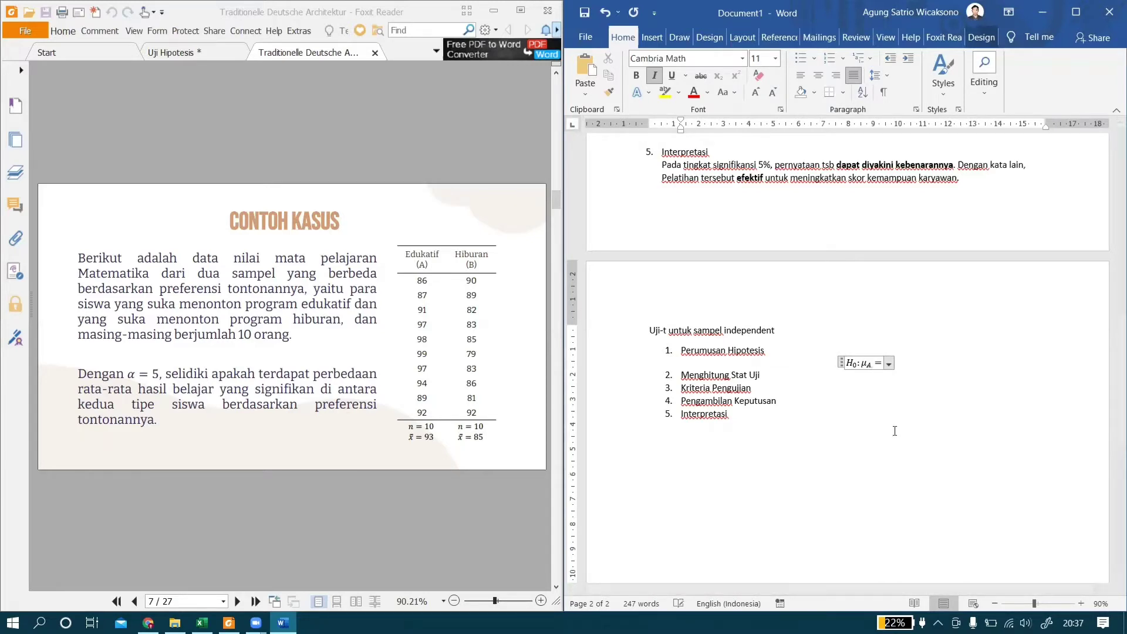
{"action": "type", "text": "\\mu_B"}
{"action": "type", "text": "atau"}
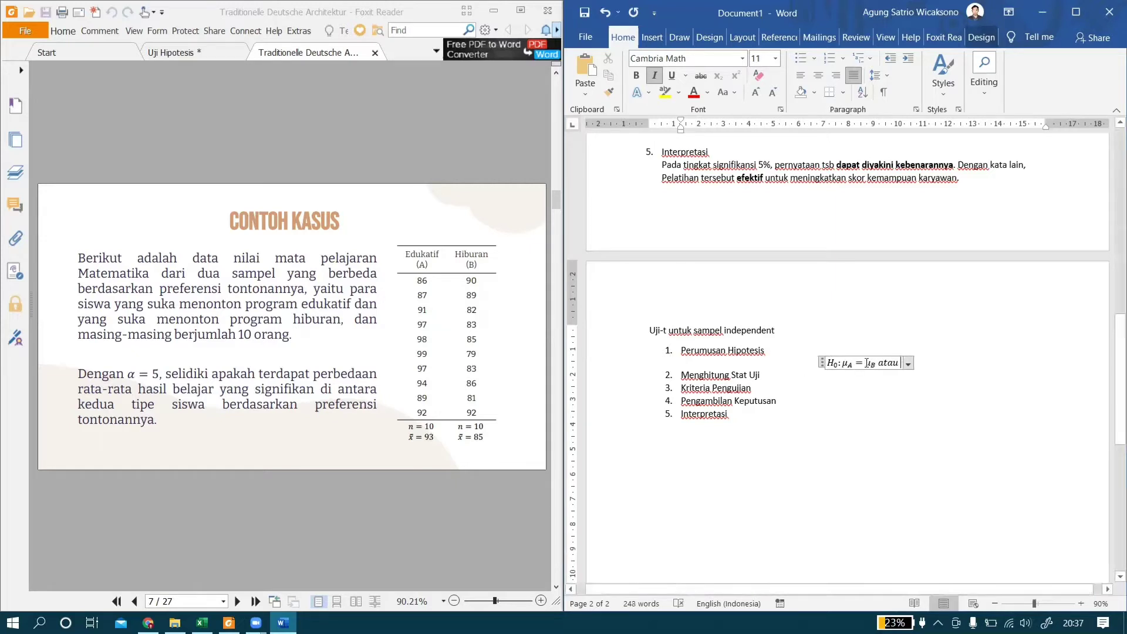
Step: Duplicate the expression μA = μB after "atau" at the end of the H0 equation
{"action": "left_click_drag", "start_coordinate": [875, 363], "coordinate": [841, 364]}
{"action": "key", "text": "ctrl+c"}
{"action": "left_click", "coordinate": [915, 365]}
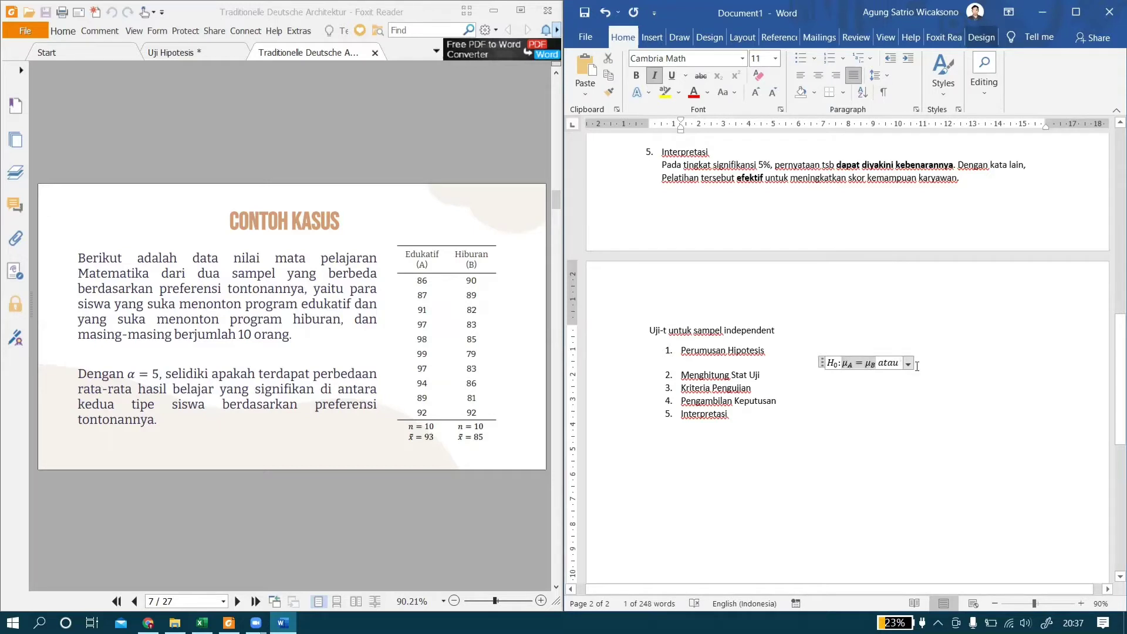
{"action": "key", "text": "ctrl+v"}
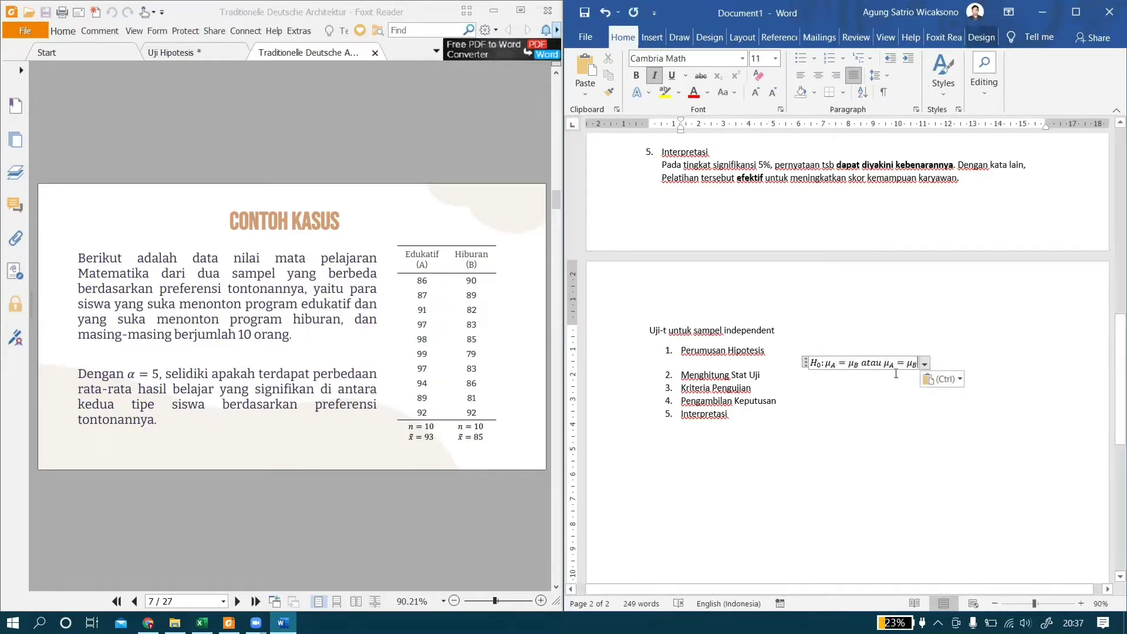
Step: Change the expression after "atau" in the H0 equation to μA − μB = 0 and left-align the line
{"action": "key", "text": "Left"}
{"action": "key", "text": "BackSpace"}
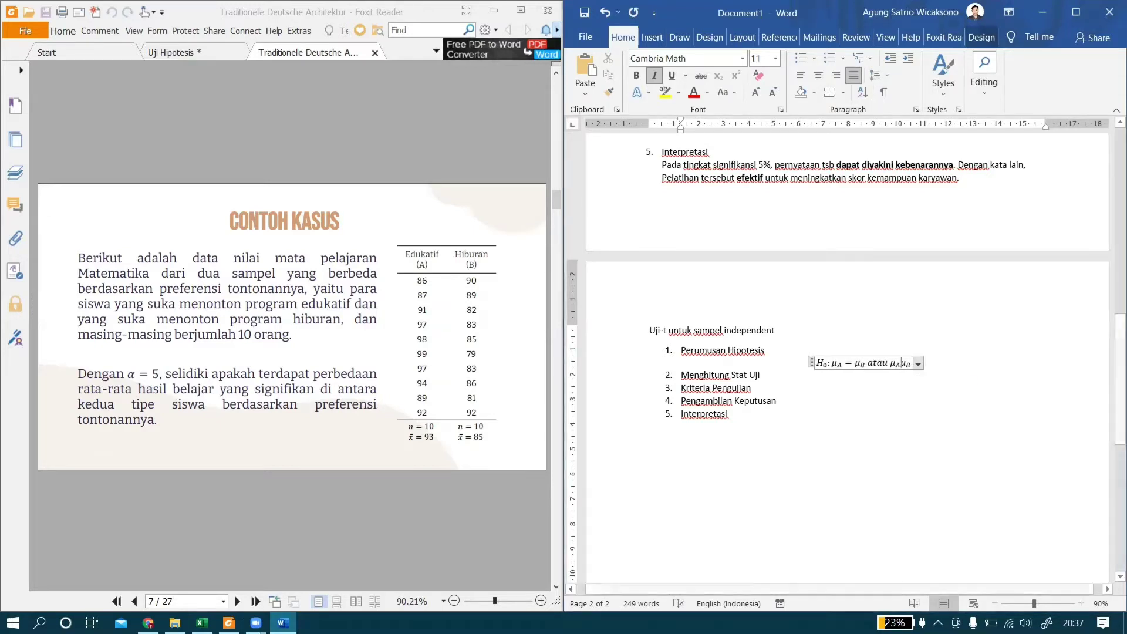
{"action": "type", "text": "-"}
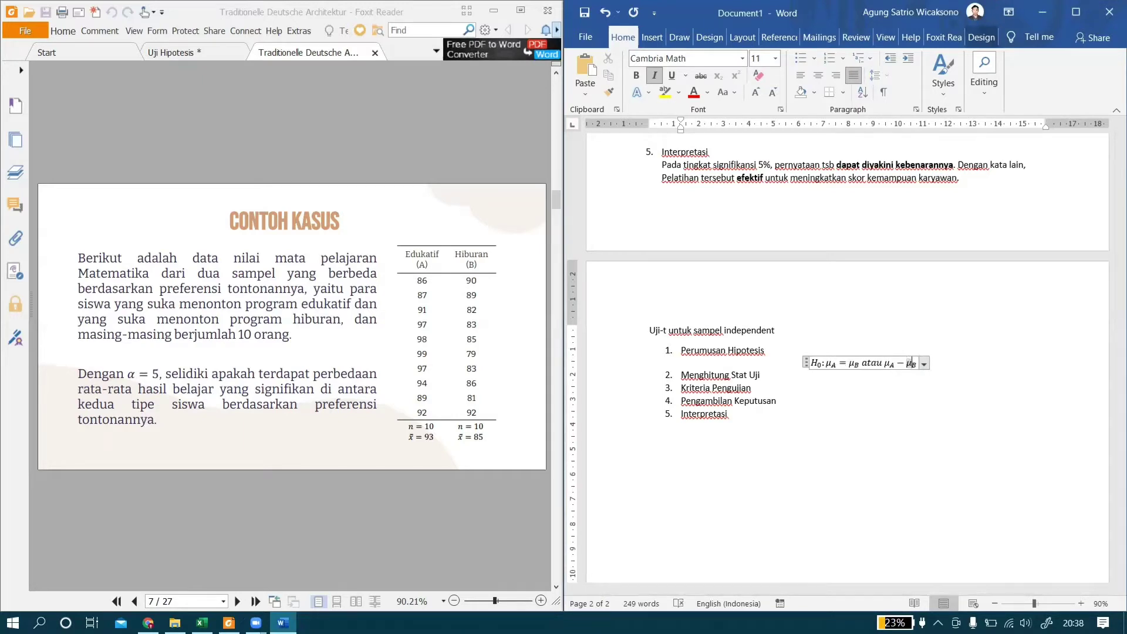
{"action": "key", "text": "Right"}
{"action": "type", "text": "=0"}
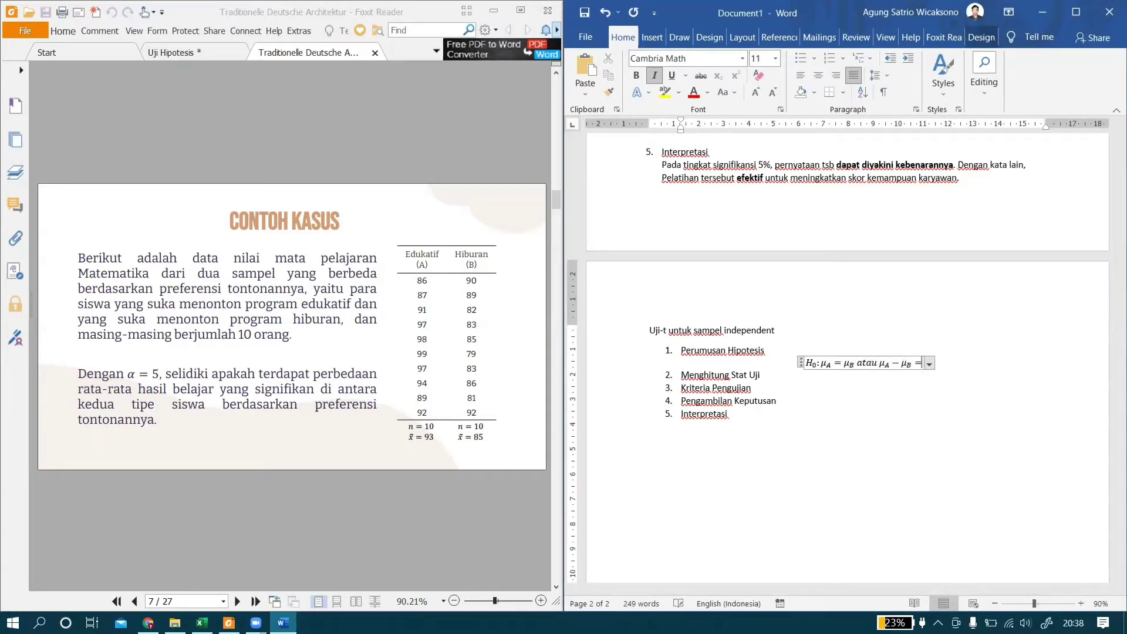
{"action": "key", "text": "Right"}
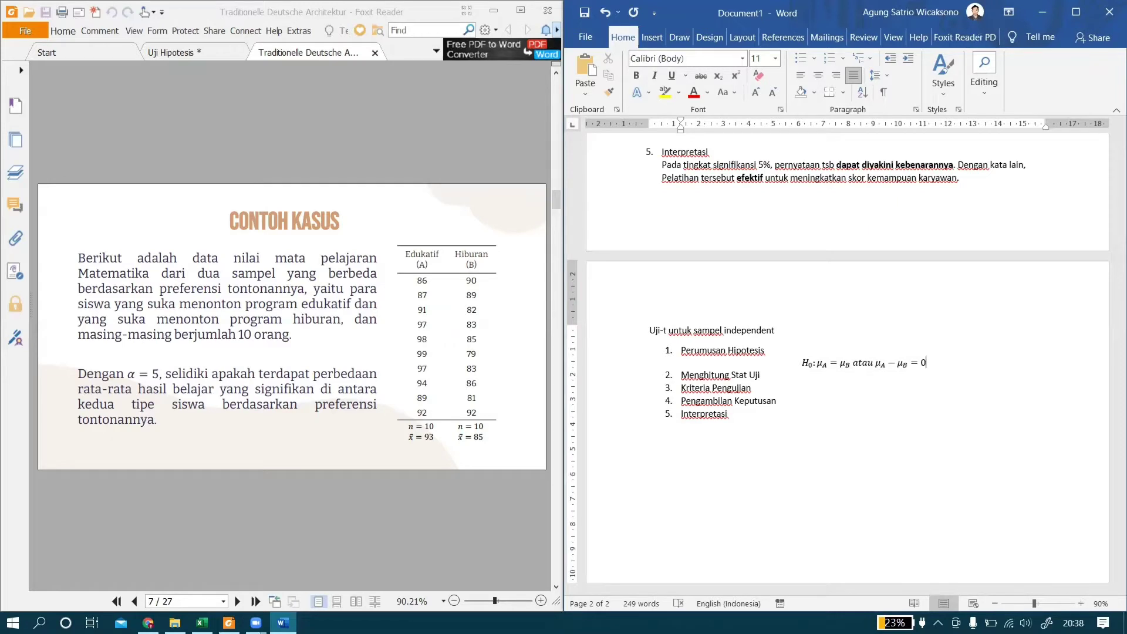
{"action": "key", "text": "ctrl+l"}
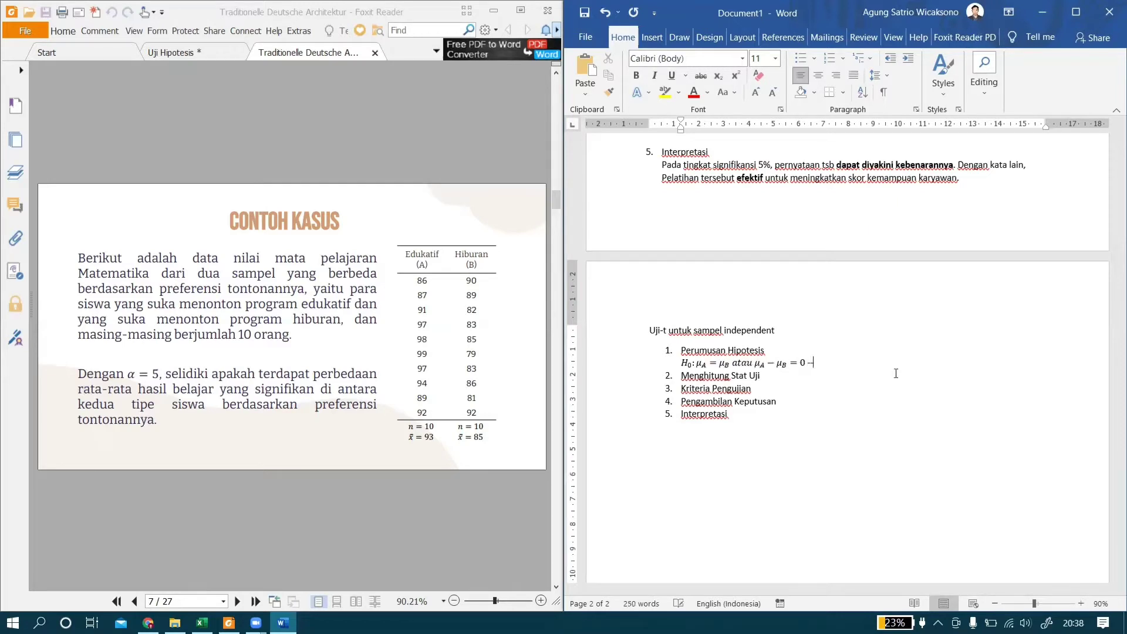
Step: After the H0 equation, add "→ Tidak terdapat perbedaan rata-rata hasil belajar yang signifikan di antara kedua tipe siswa berdasarkan preferensi tontonannya." and start a new line
{"action": "type", "text": "--> Tidak "}
{"action": "type", "text": "terdapat per"}
{"action": "type", "text": "bedaan rata-rata"}
{"action": "type", "text": "hasil"}
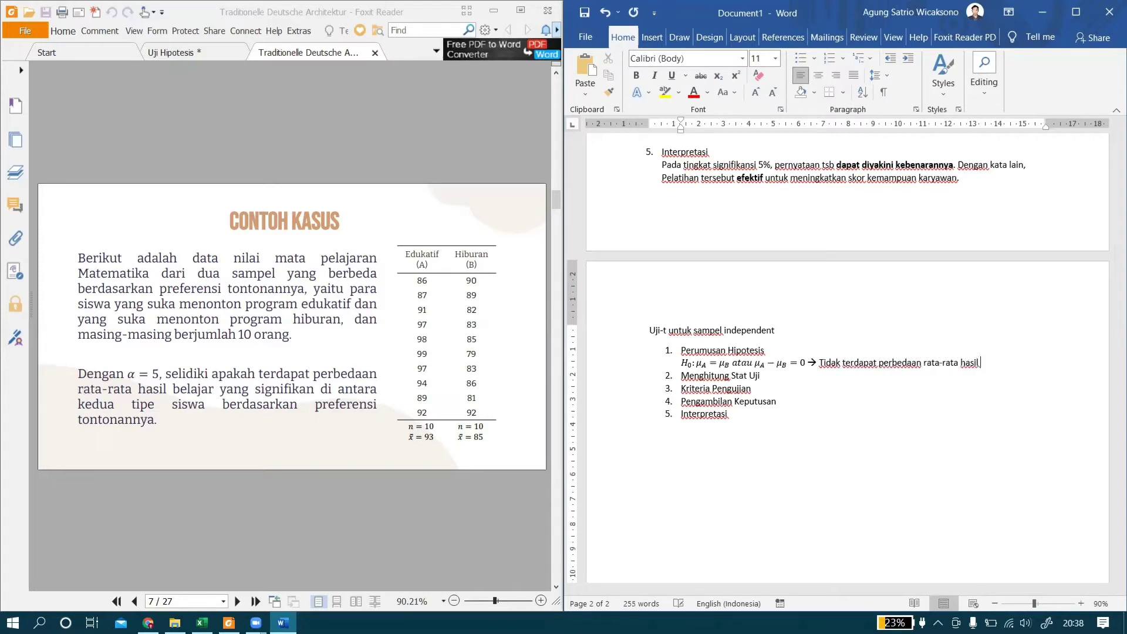
{"action": "type", "text": " belajar yang signifikan "}
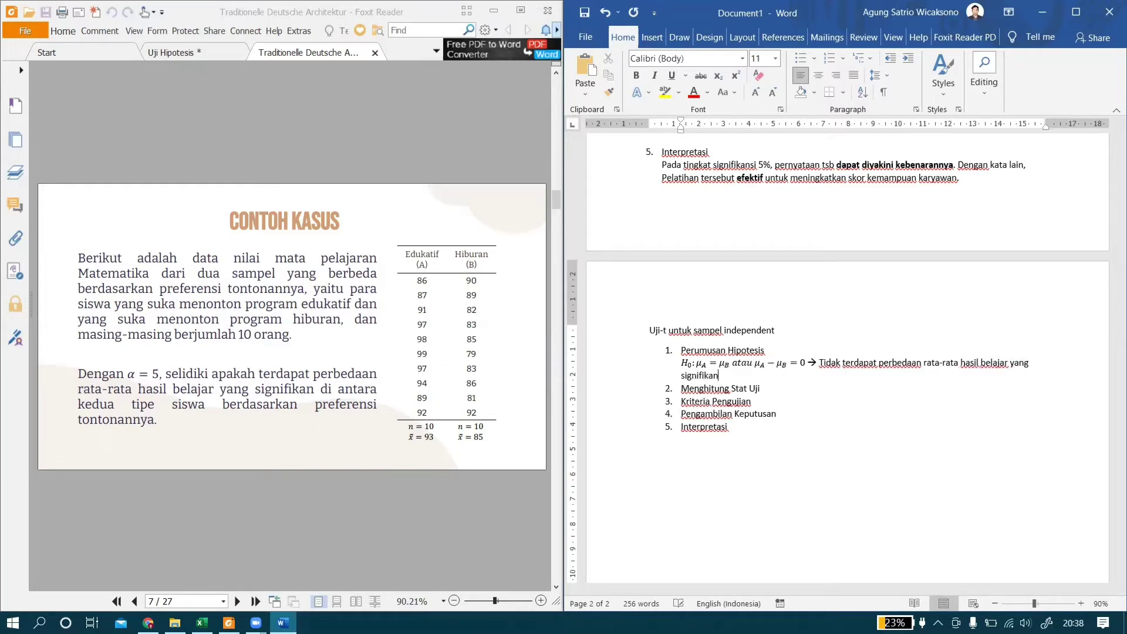
{"action": "type", "text": "di antara kedua tipe"}
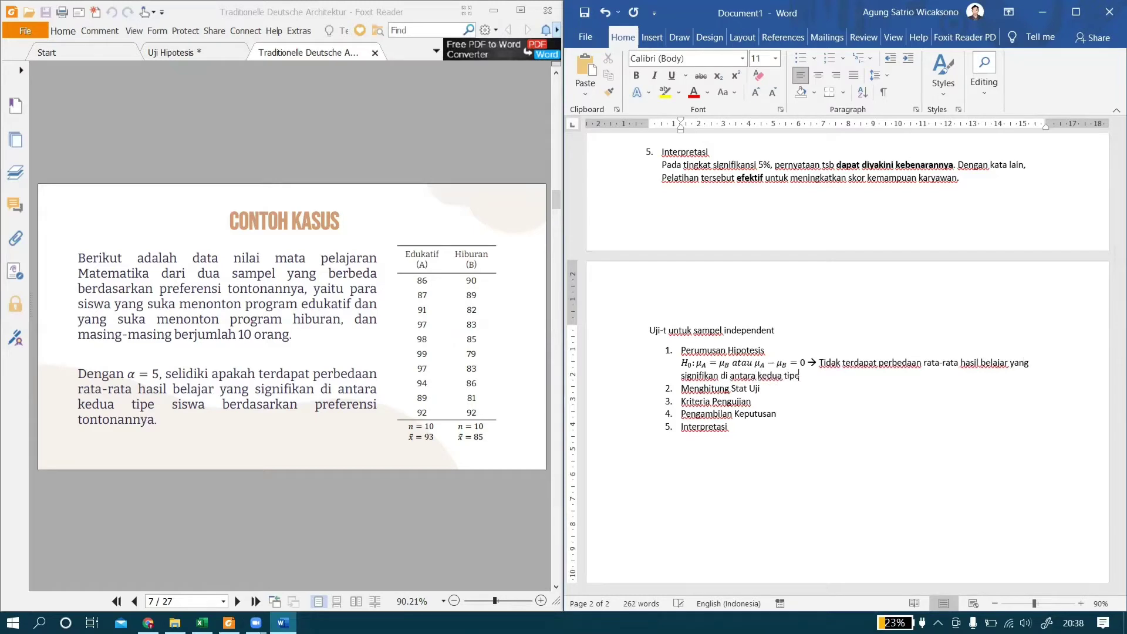
{"action": "type", "text": " siswa berdasarkan prefer"}
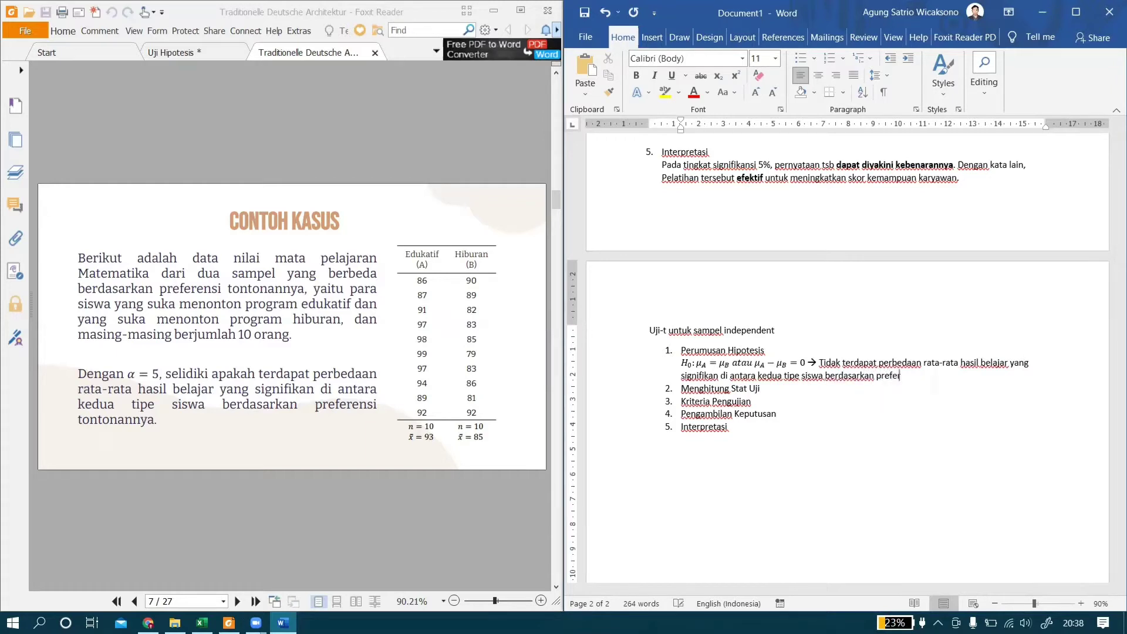
{"action": "type", "text": "ensi tontonannya."}
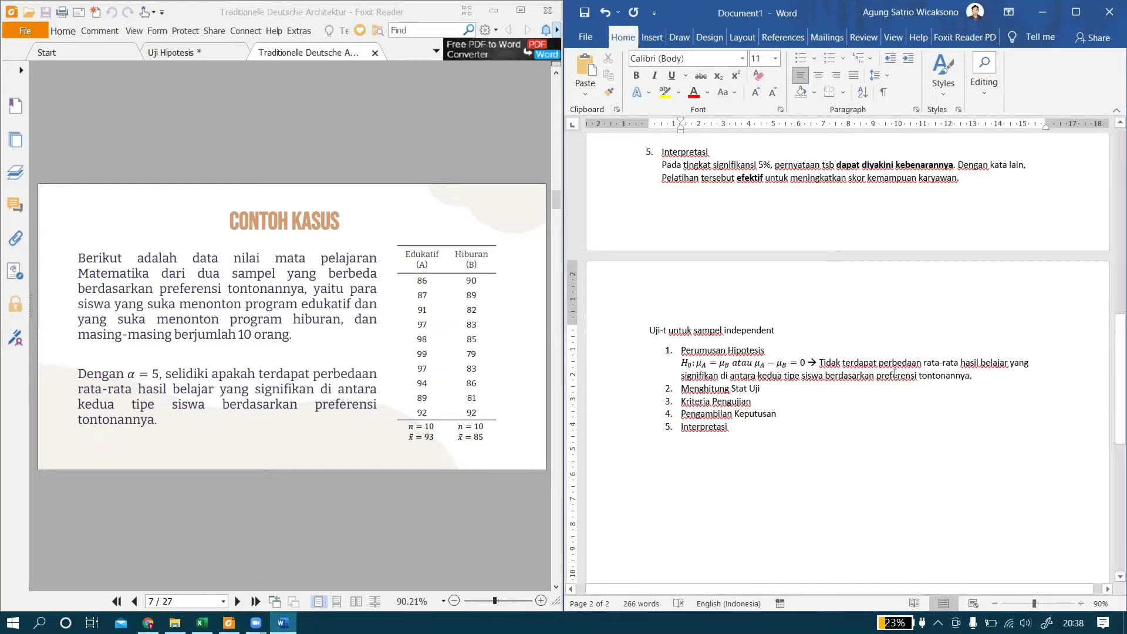
{"action": "key", "text": "Return"}
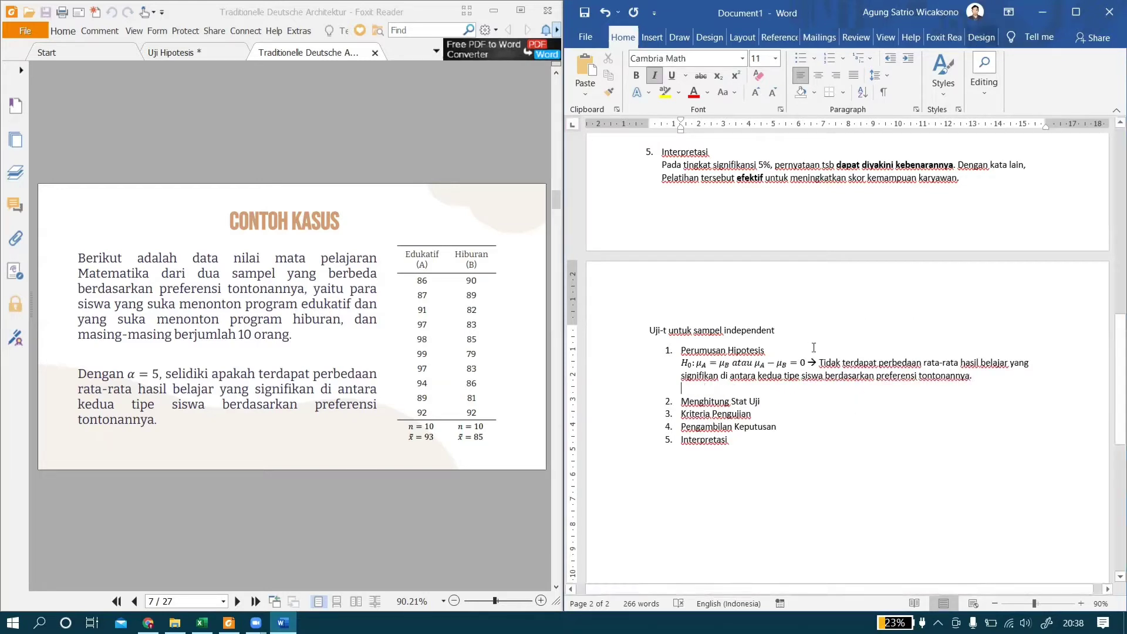
Step: Make the words "Tidak terdapat perbedaan" in the H0 statement bold
{"action": "left_click_drag", "start_coordinate": [820, 362], "coordinate": [884, 365]}
{"action": "key", "text": "ctrl+b"}
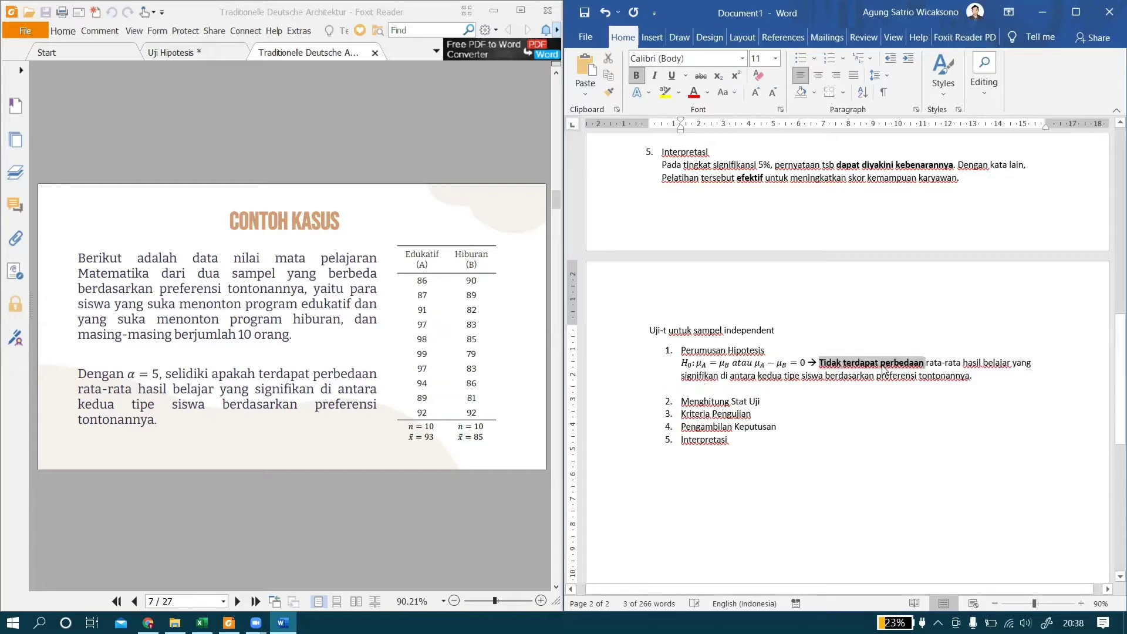
{"action": "left_click", "coordinate": [929, 378]}
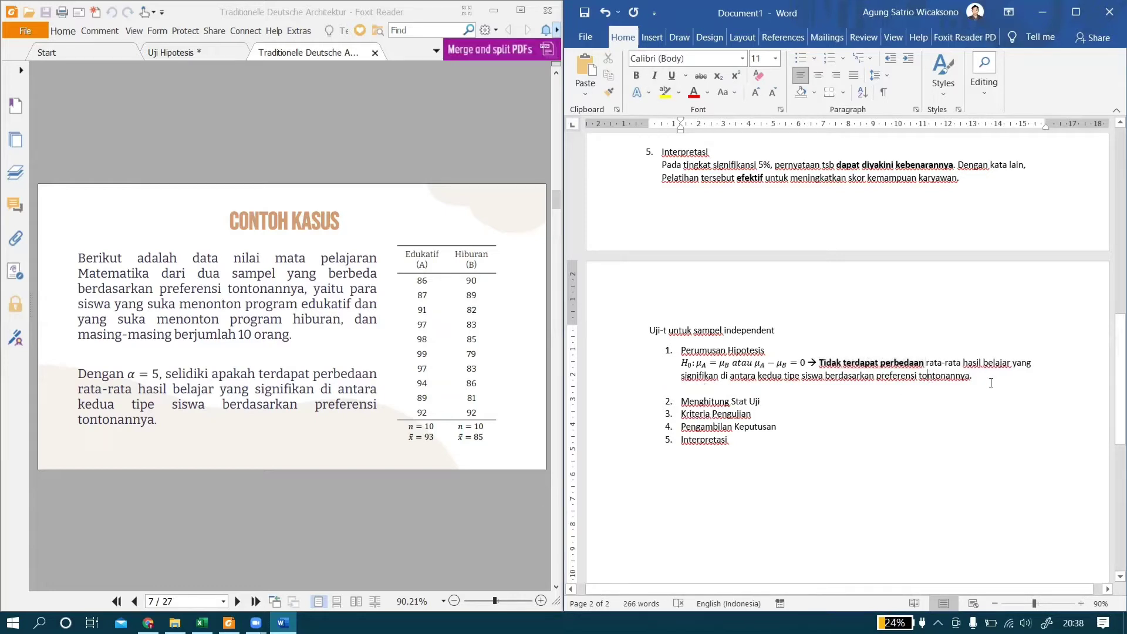
Step: Copy the whole H0 statement, equation and explanation, onto the blank line directly below it
{"action": "scroll", "coordinate": [991, 382], "scroll_direction": "up", "scroll_amount": 2, "text": "ctrl"}
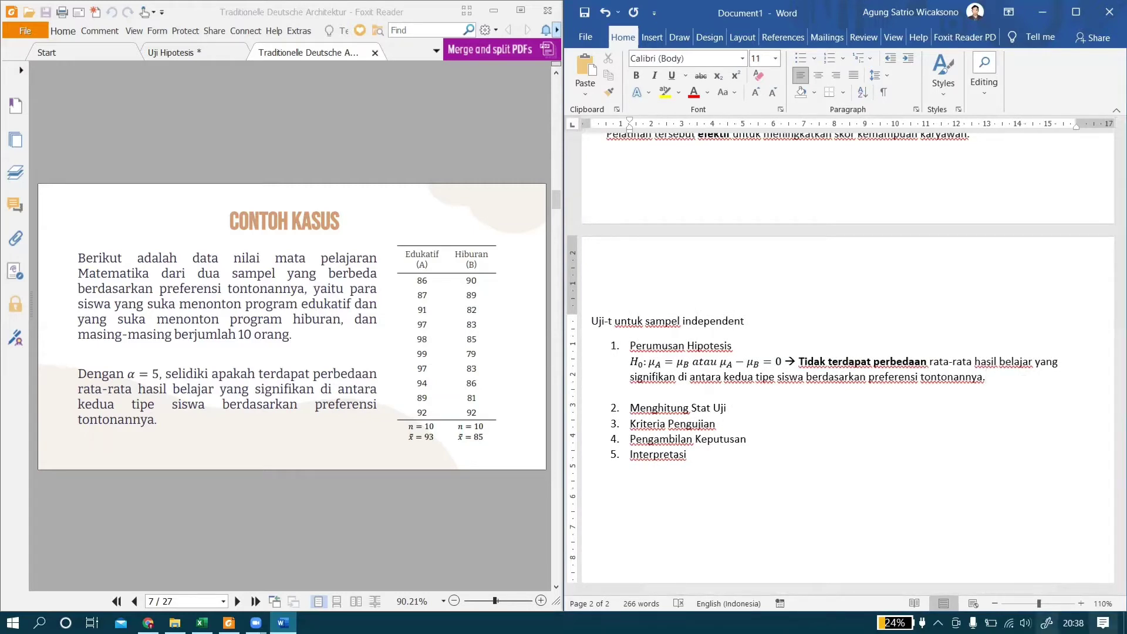
{"action": "left_click", "coordinate": [1081, 604]}
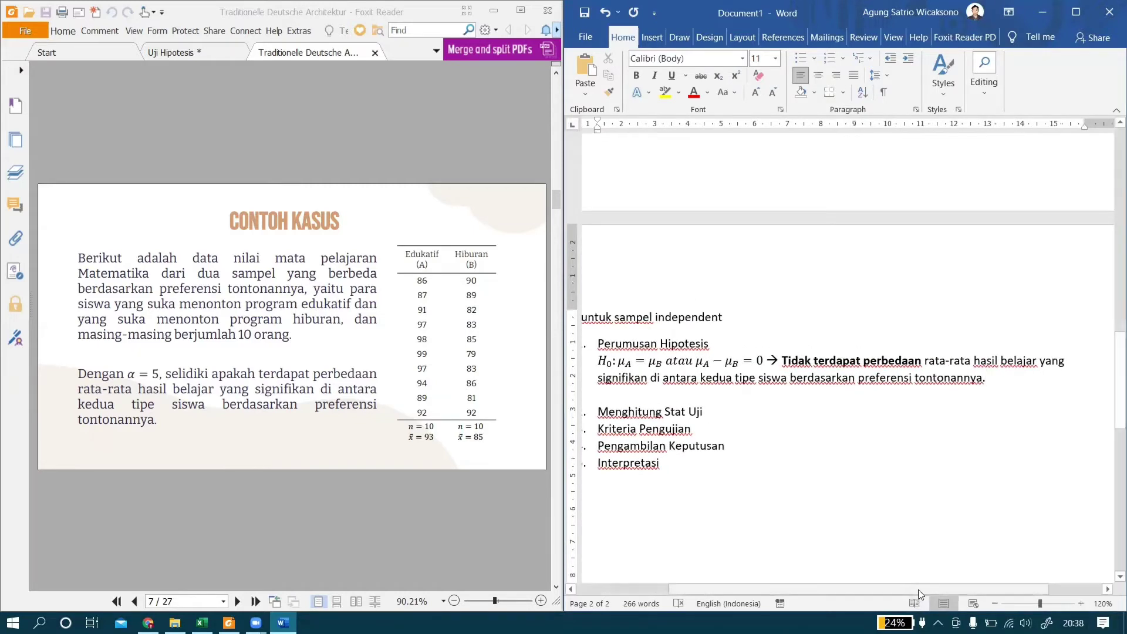
{"action": "left_click_drag", "start_coordinate": [916, 590], "coordinate": [887, 597]}
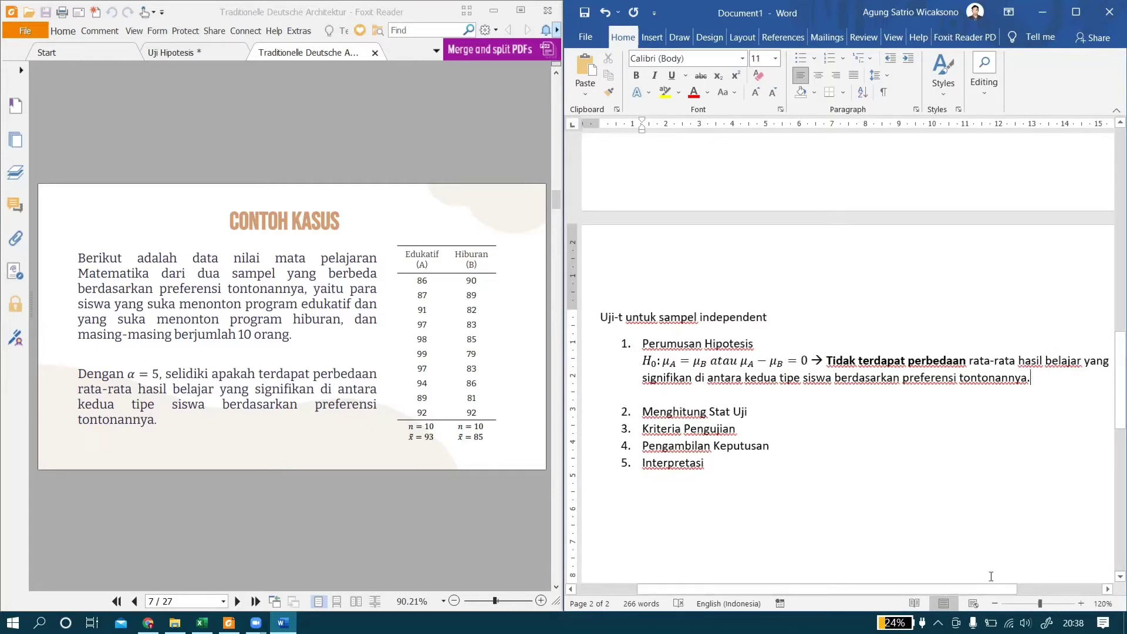
{"action": "left_click_drag", "start_coordinate": [990, 591], "coordinate": [996, 590]}
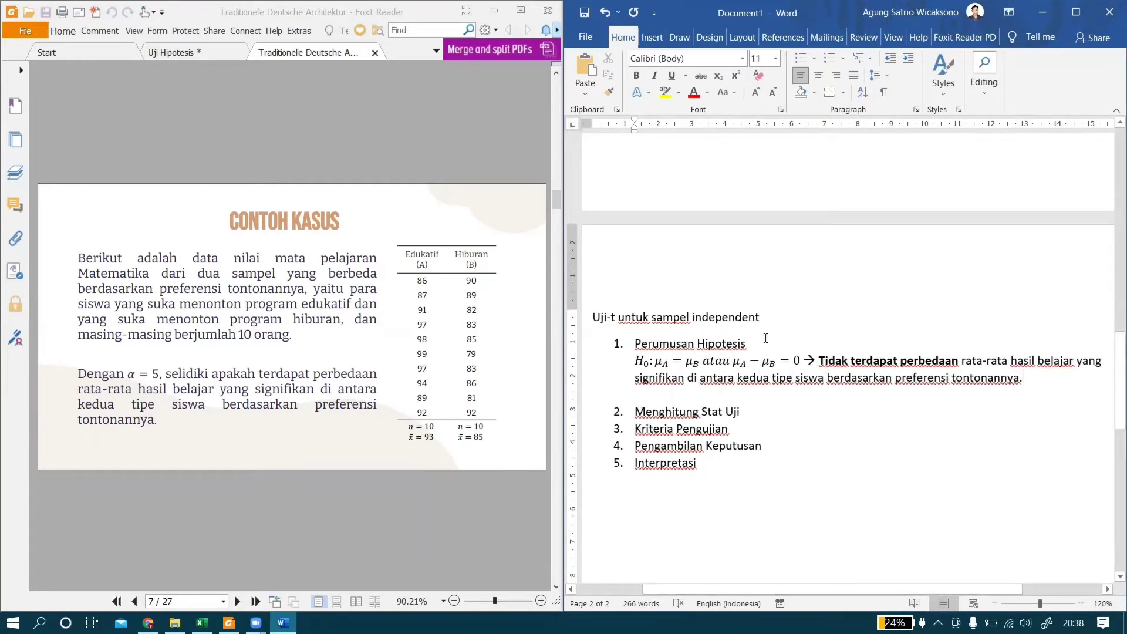
{"action": "left_click_drag", "start_coordinate": [980, 379], "coordinate": [643, 354]}
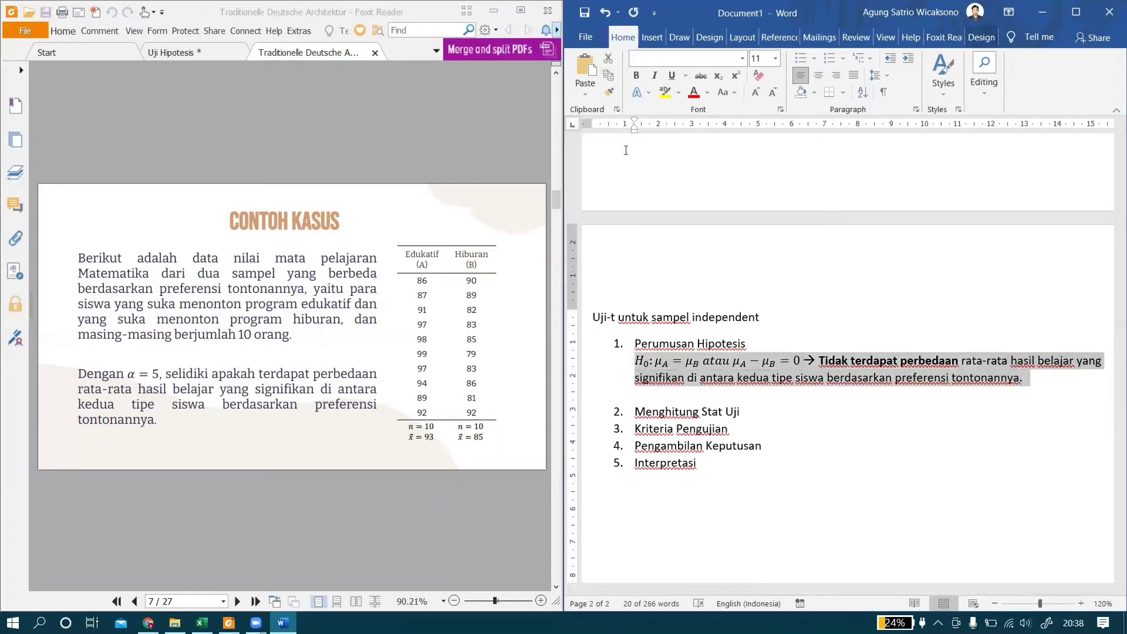
{"action": "left_click", "coordinate": [714, 398]}
{"action": "key", "text": "ctrl+v"}
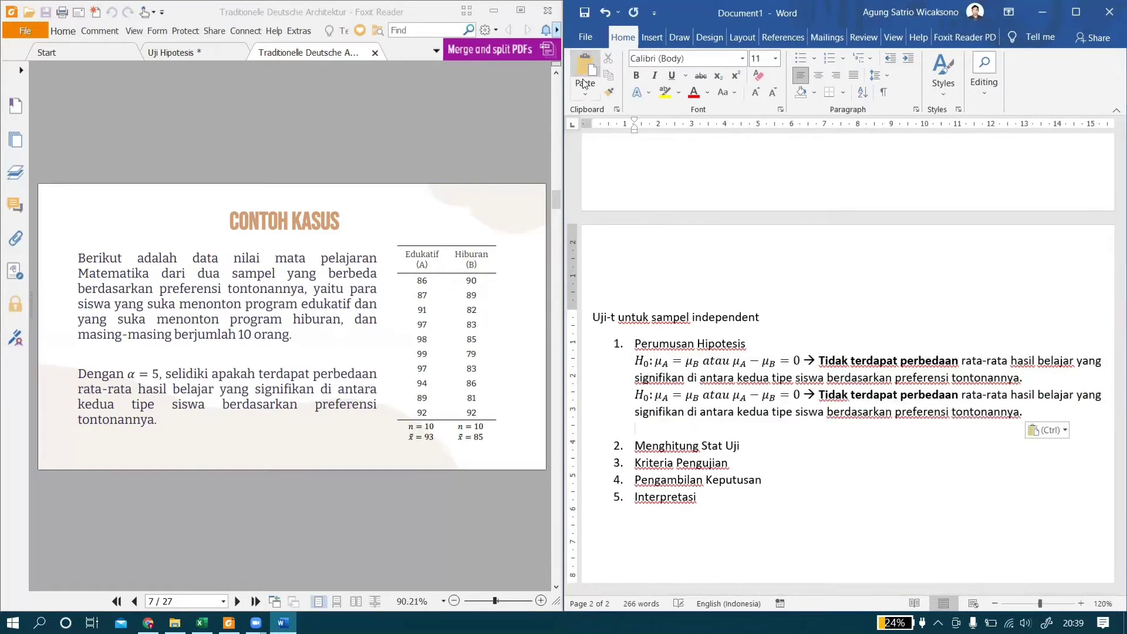
Step: Set the subscript of H in the copied hypothesis statement to 1
{"action": "left_click", "coordinate": [656, 398]}
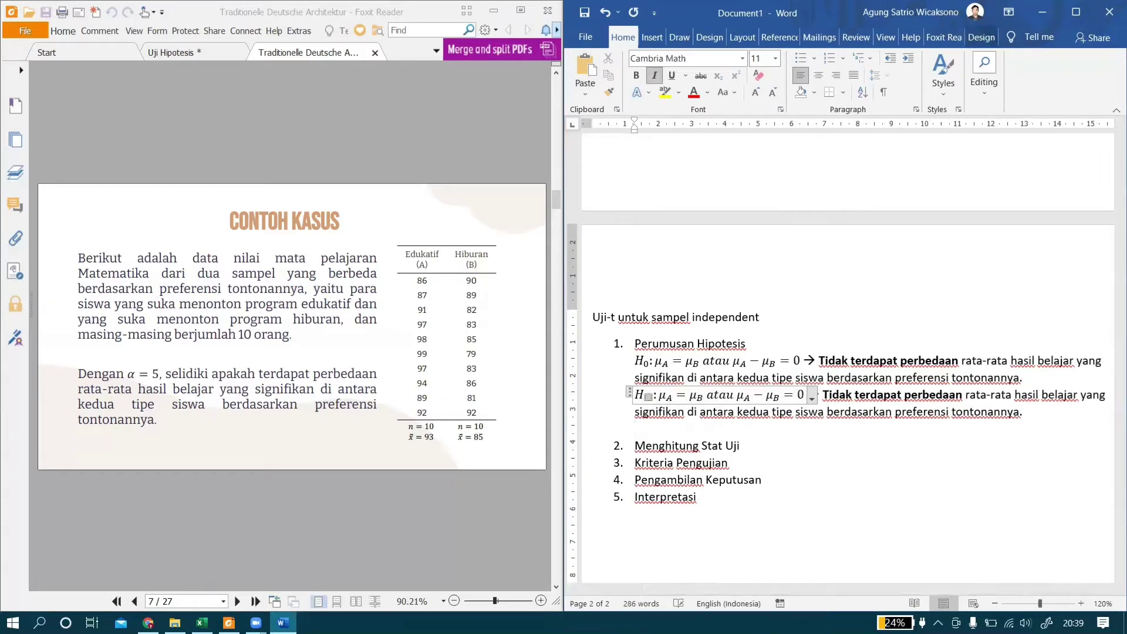
{"action": "key", "text": "BackSpace"}
{"action": "type", "text": "1"}
Step: Replace the equals sign between μA and μB in the H1 equation with ≠
{"action": "left_click", "coordinate": [685, 397]}
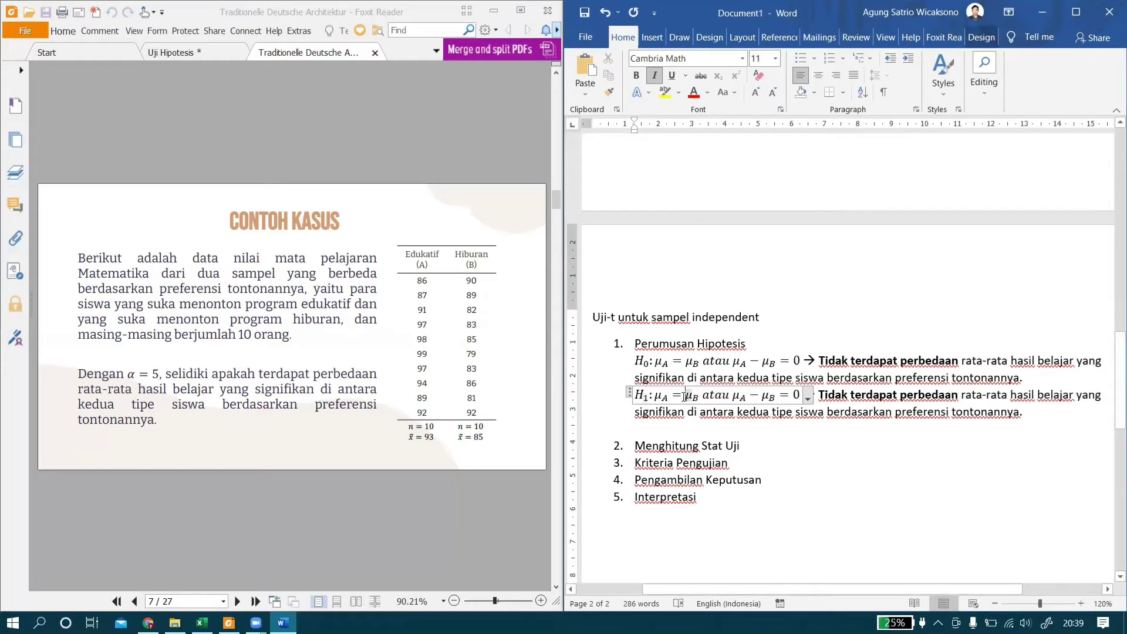
{"action": "key", "text": "BackSpace"}
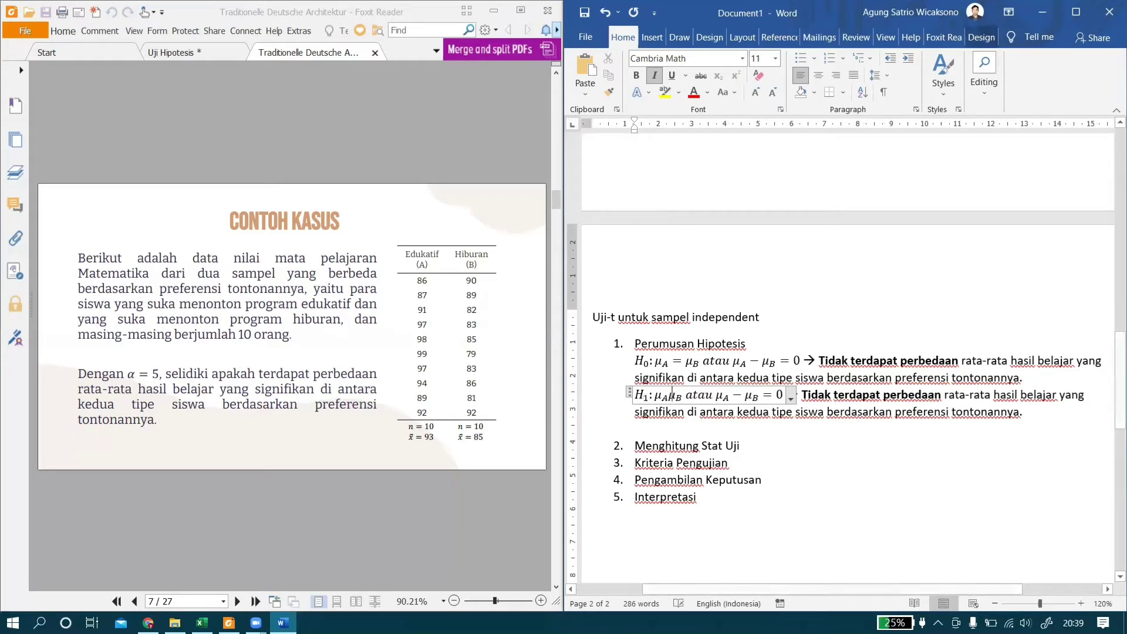
{"action": "scroll", "coordinate": [270, 419], "scroll_direction": "down", "scroll_amount": 1}
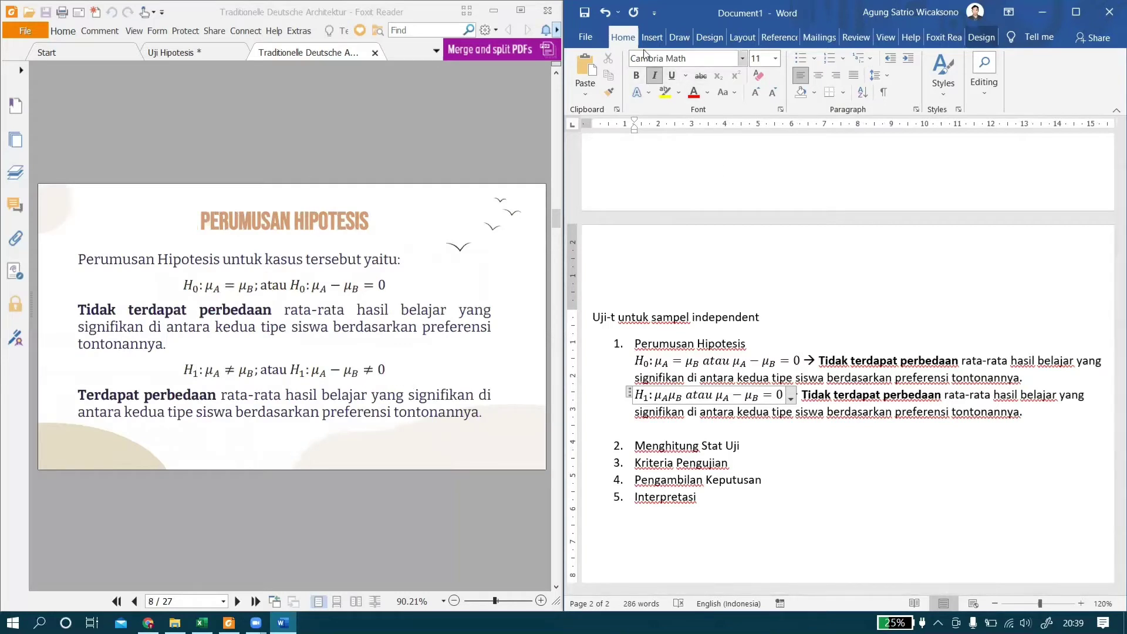
{"action": "left_click", "coordinate": [982, 37]}
{"action": "left_click", "coordinate": [854, 90]}
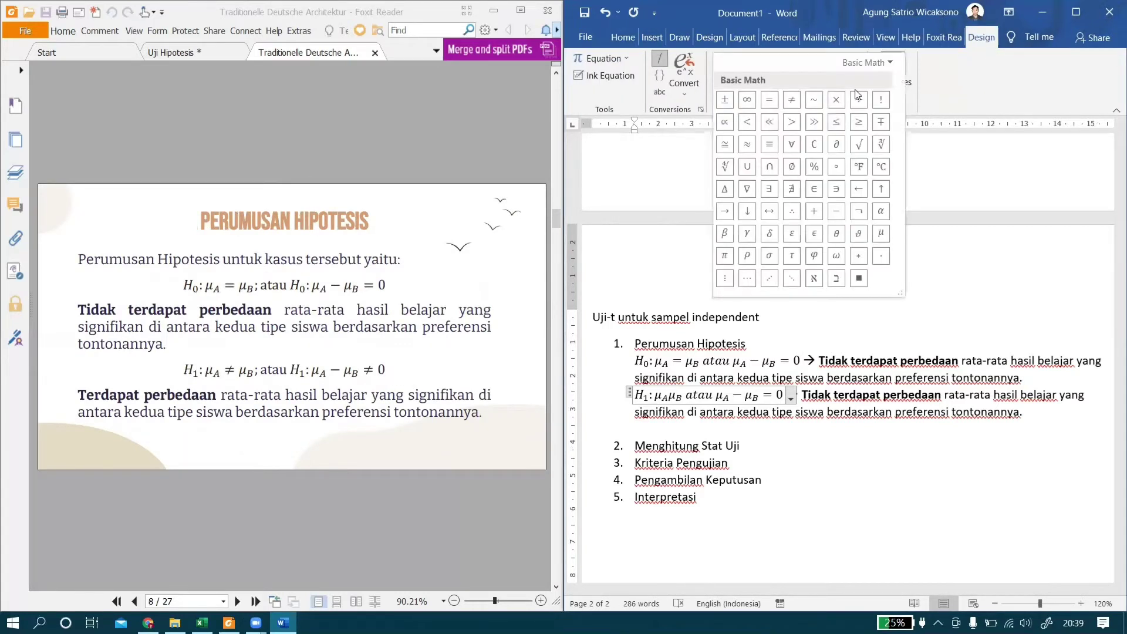
{"action": "left_click", "coordinate": [791, 100]}
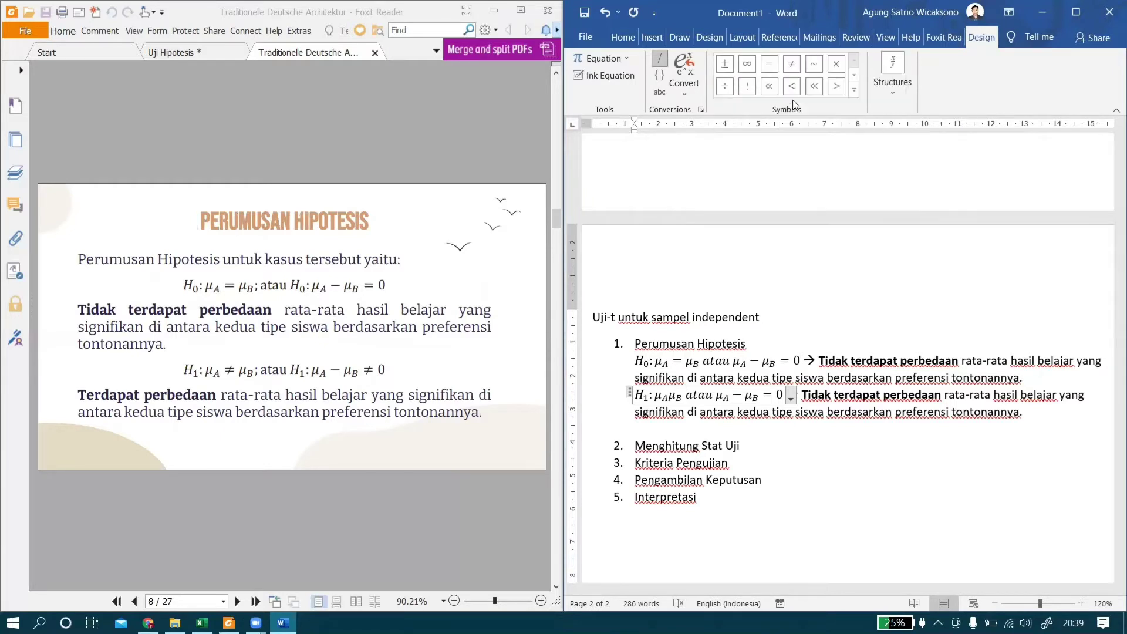
Step: Replace the equals sign before 0 at the end of the H1 equation with ≠
{"action": "left_click", "coordinate": [753, 395]}
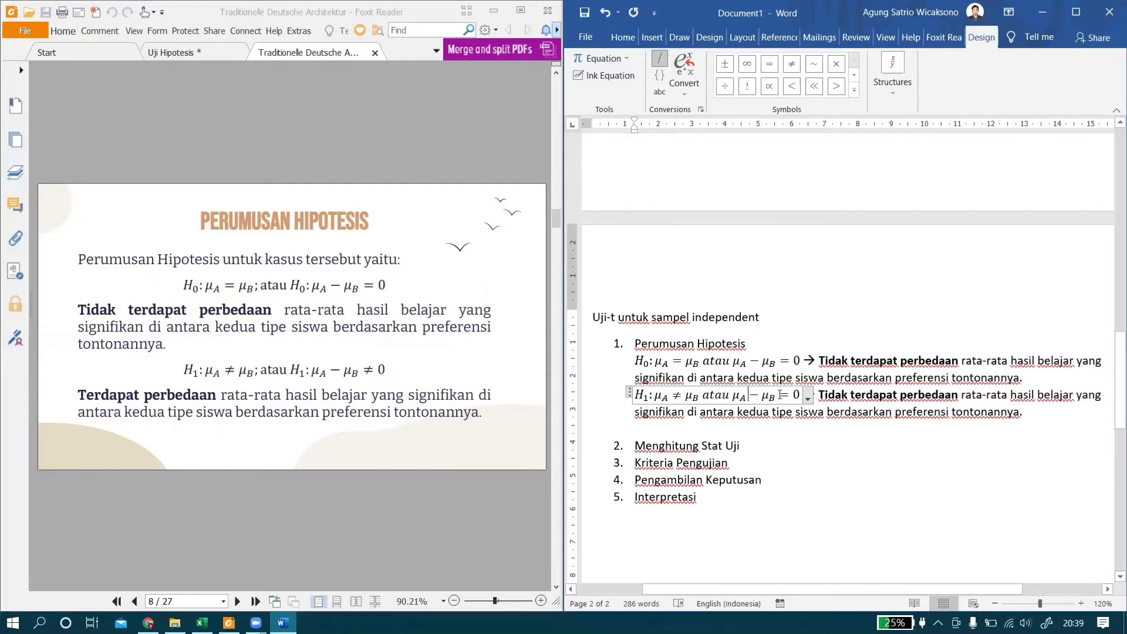
{"action": "key", "text": "BackSpace"}
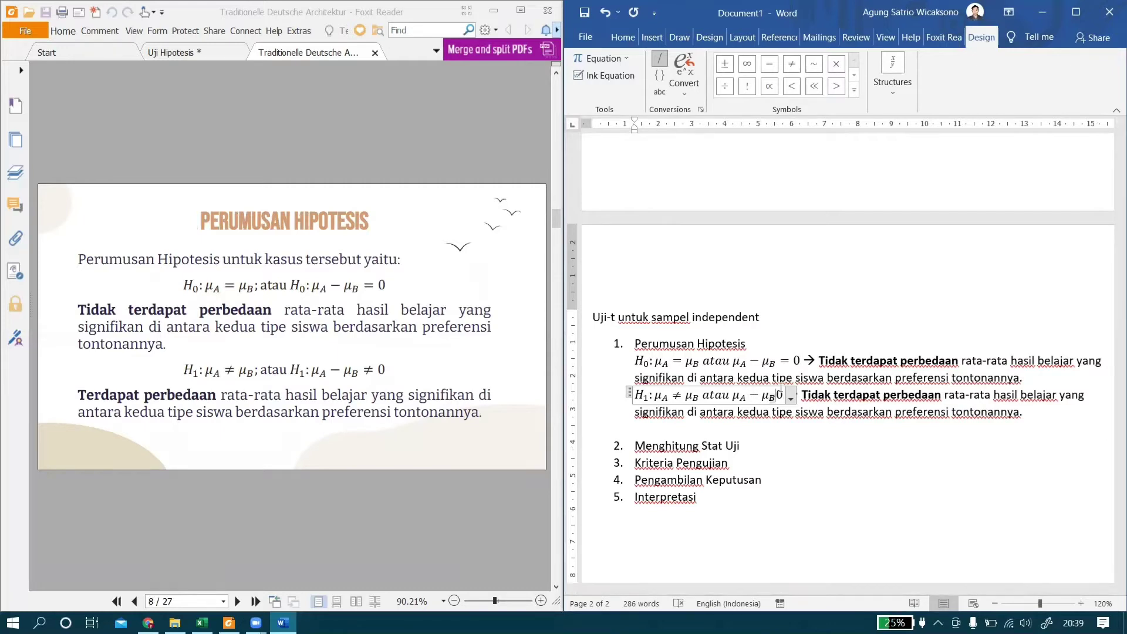
{"action": "key", "text": "Left"}
{"action": "key", "text": "Left"}
{"action": "key", "text": "Left"}
{"action": "key", "text": "Left"}
{"action": "key", "text": "Left"}
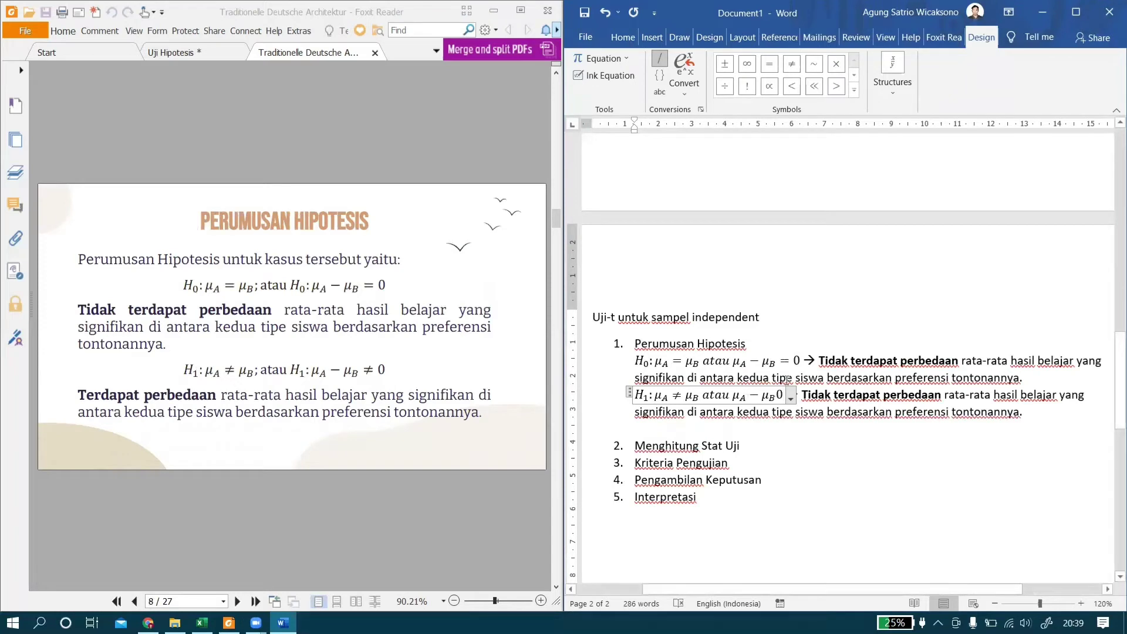
{"action": "left_click", "coordinate": [791, 63]}
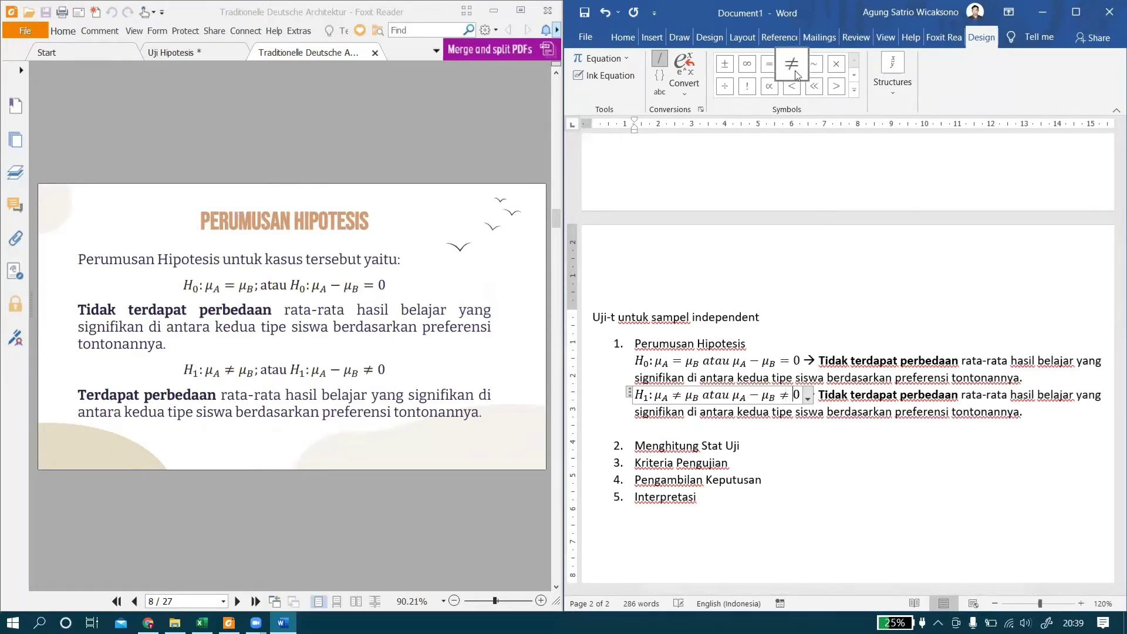
Step: Remove "Tidak" from the H1 statement and capitalize the following word so the explanation begins "Terdapat perbedaan"
{"action": "left_click", "coordinate": [832, 395]}
{"action": "double_click", "coordinate": [832, 395]}
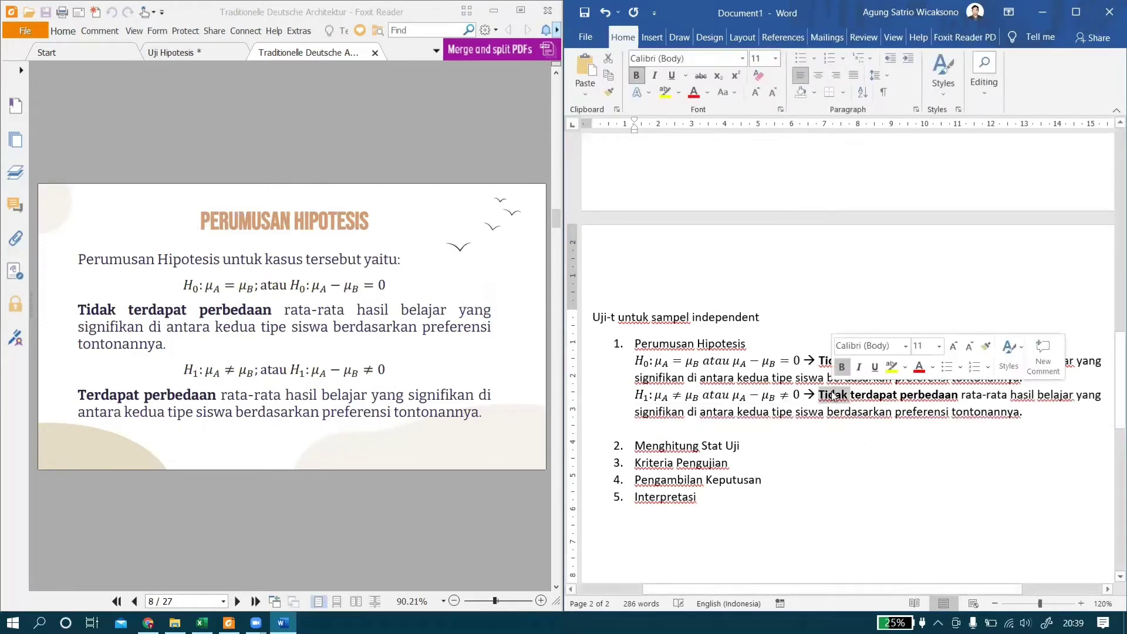
{"action": "key", "text": "Delete"}
{"action": "key", "text": "Delete"}
{"action": "type", "text": "T"}
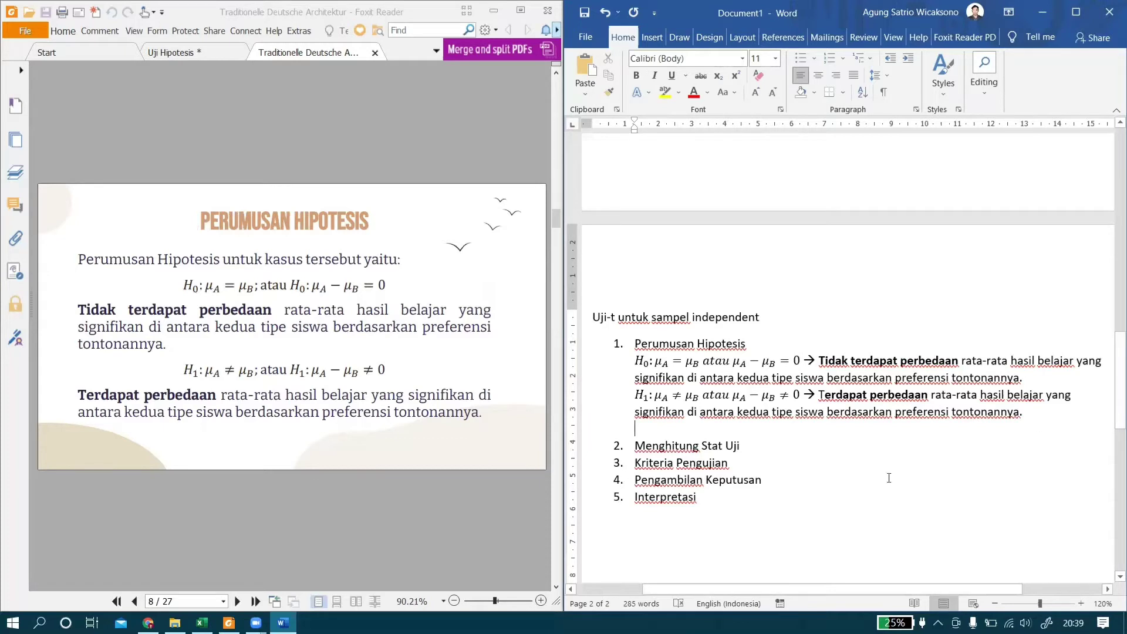
Step: Add a blank unnumbered line beneath the list item "Menghitung Stat Uji"
{"action": "left_click", "coordinate": [743, 441]}
{"action": "key", "text": "Return"}
{"action": "key", "text": "BackSpace"}
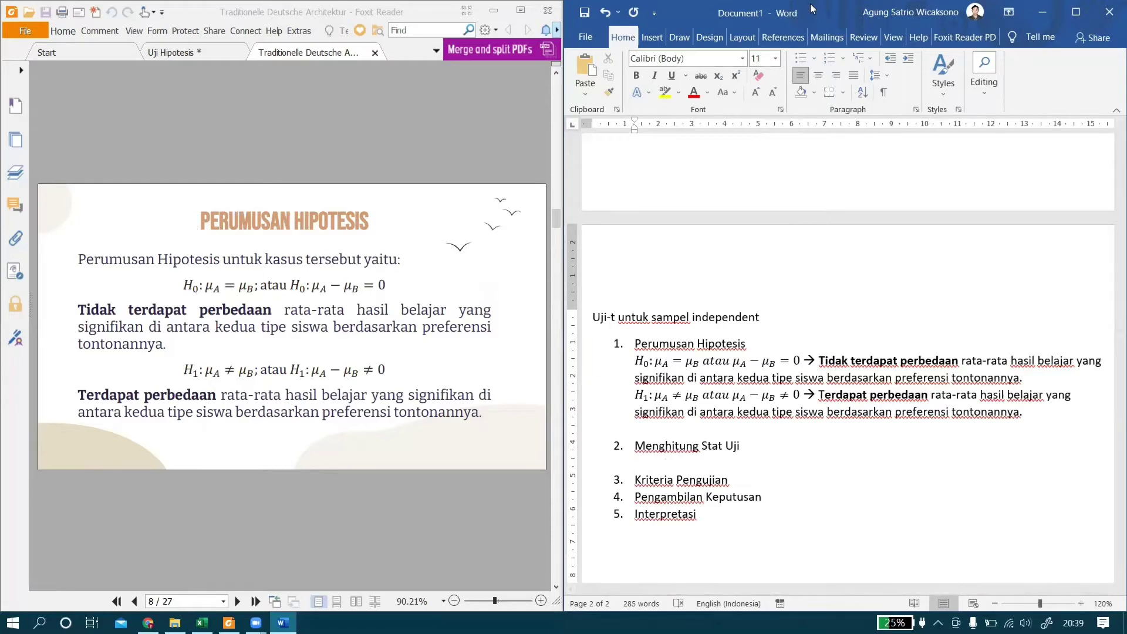
Step: Tile the Word document beside the Praktikum Uji-t workbook, switch to Excel and bring up the data analysis commands for the Edukatif and Hiburan sheet
{"action": "key", "text": "super+Left"}
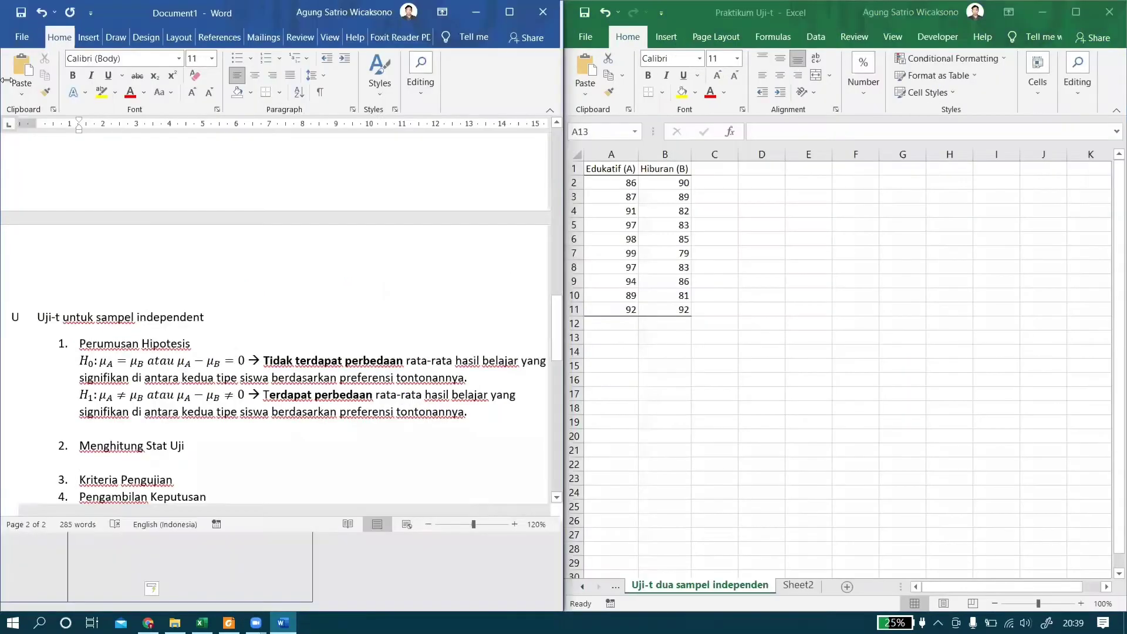
{"action": "left_click", "coordinate": [701, 296]}
{"action": "left_click", "coordinate": [682, 335]}
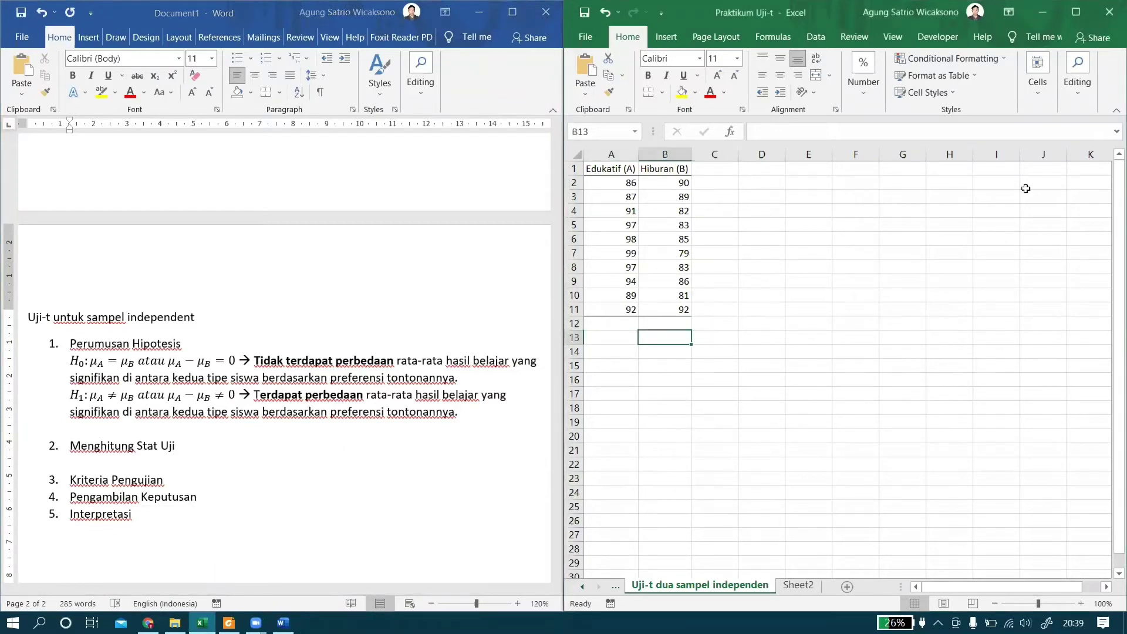
{"action": "left_click", "coordinate": [816, 36]}
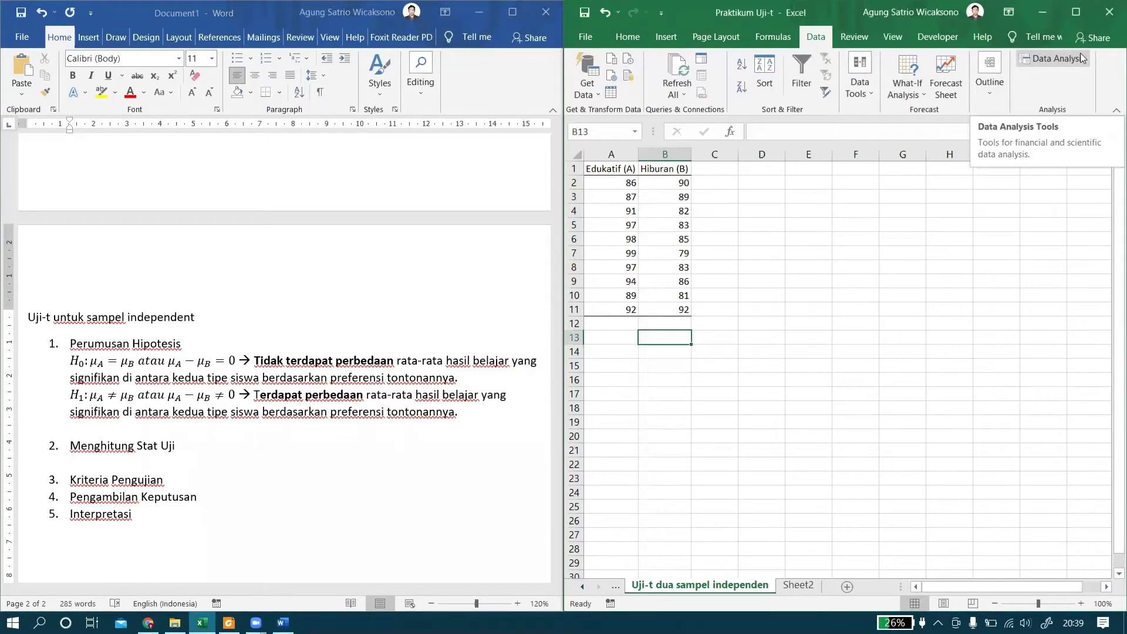
Step: Start the t-Test: Two-Sample Assuming Equal Variances analysis and move its dialog clear of the score data
{"action": "left_click", "coordinate": [1060, 58]}
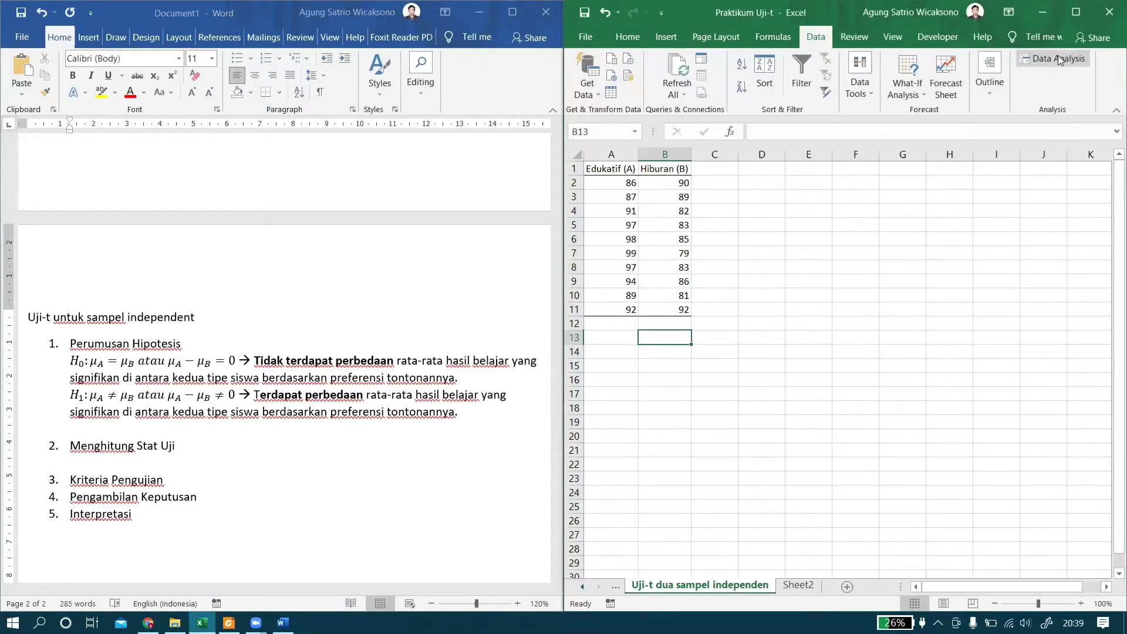
{"action": "scroll", "coordinate": [792, 358], "scroll_direction": "down", "scroll_amount": 1}
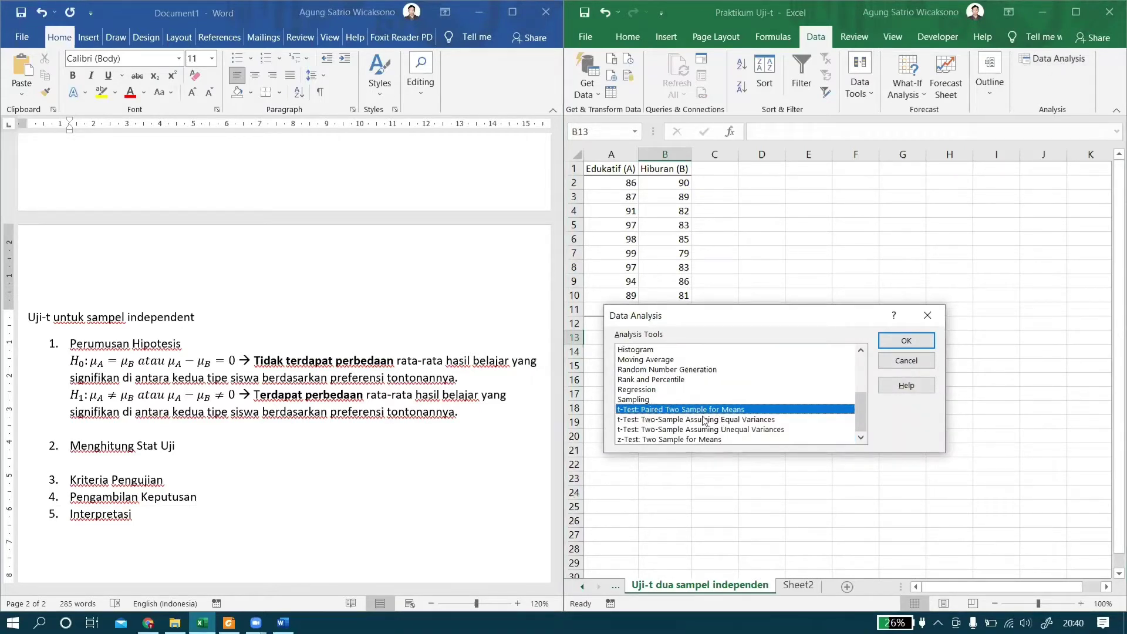
{"action": "left_click", "coordinate": [662, 419]}
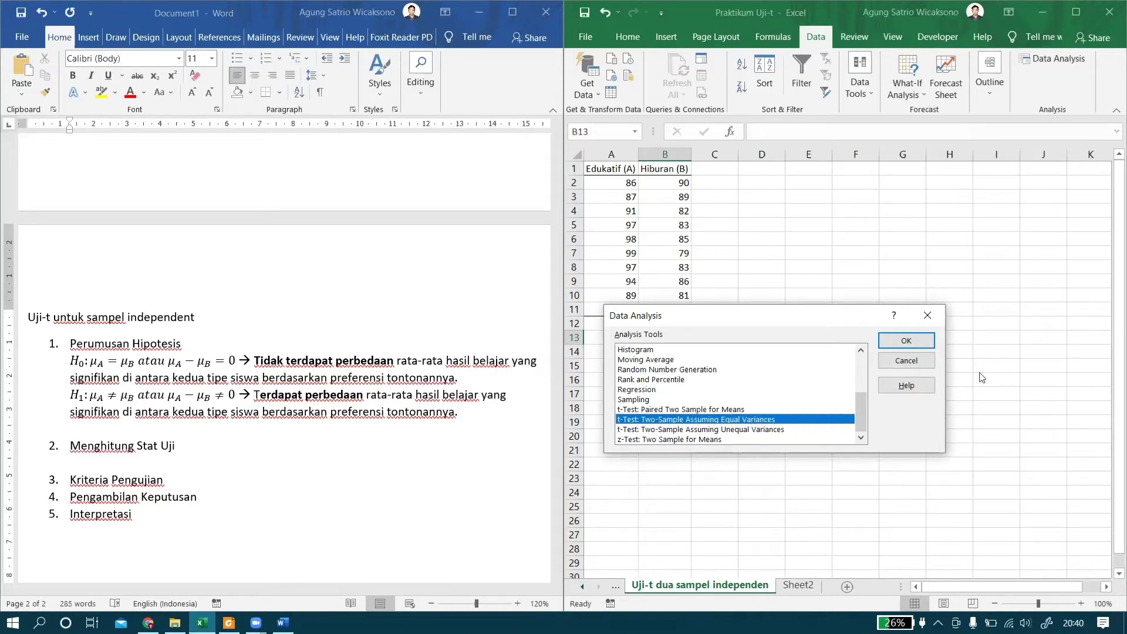
{"action": "left_click", "coordinate": [906, 341]}
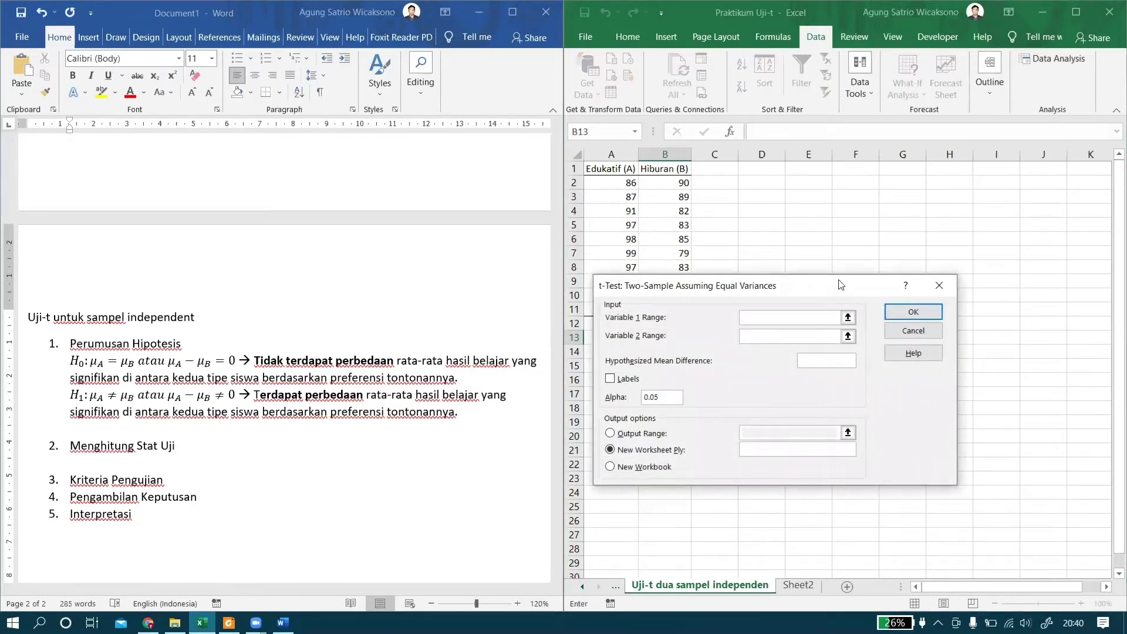
{"action": "left_click_drag", "start_coordinate": [840, 292], "coordinate": [854, 343]}
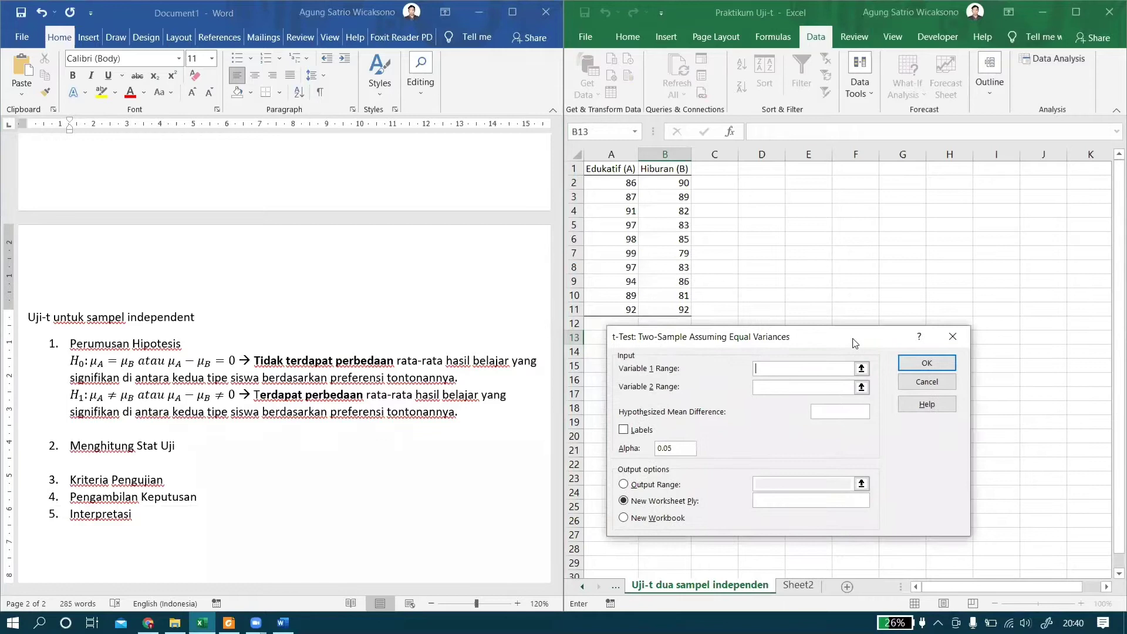
Step: Set the Variable 1 range to $A$1:$A$11 and the Variable 2 range to $B$1:$B$11, including the headers
{"action": "left_click", "coordinate": [860, 368]}
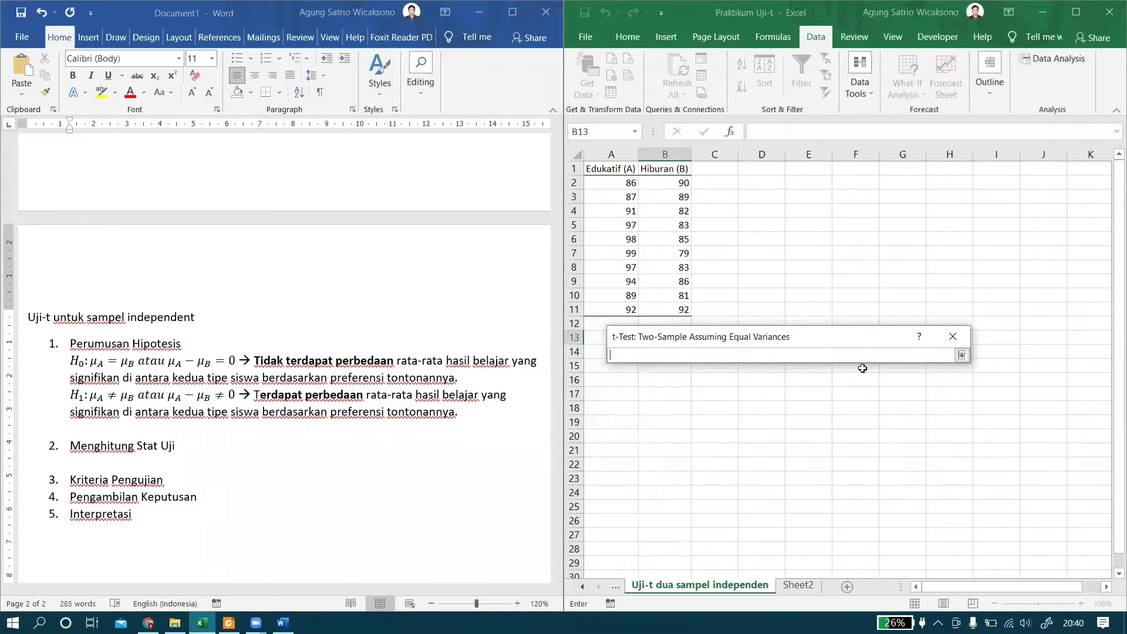
{"action": "left_click_drag", "start_coordinate": [624, 170], "coordinate": [620, 309]}
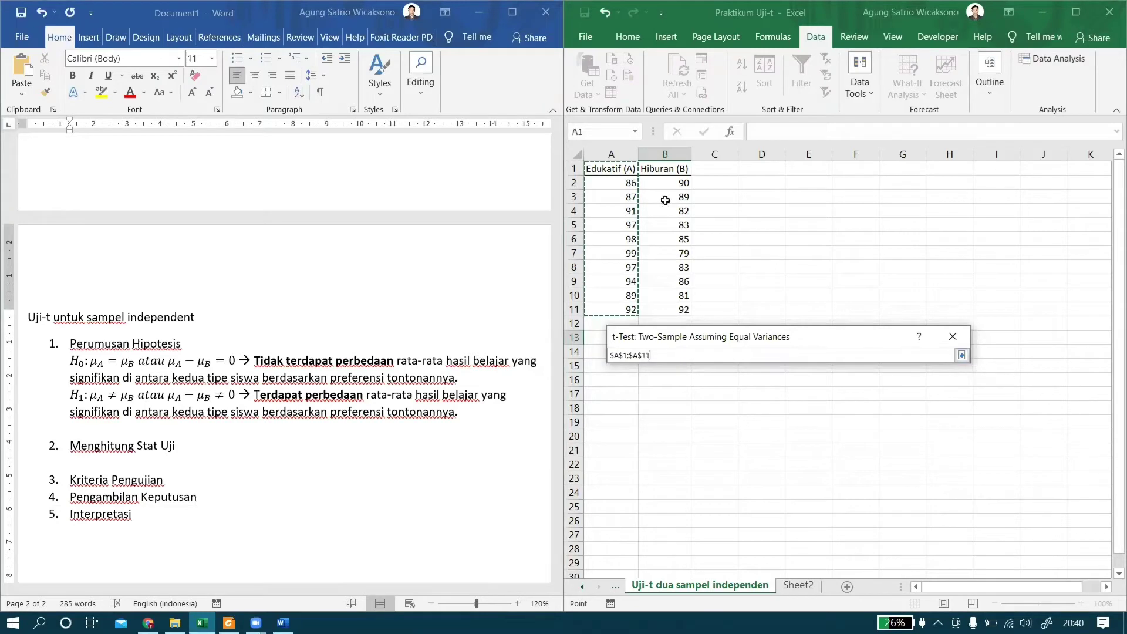
{"action": "left_click", "coordinate": [961, 355]}
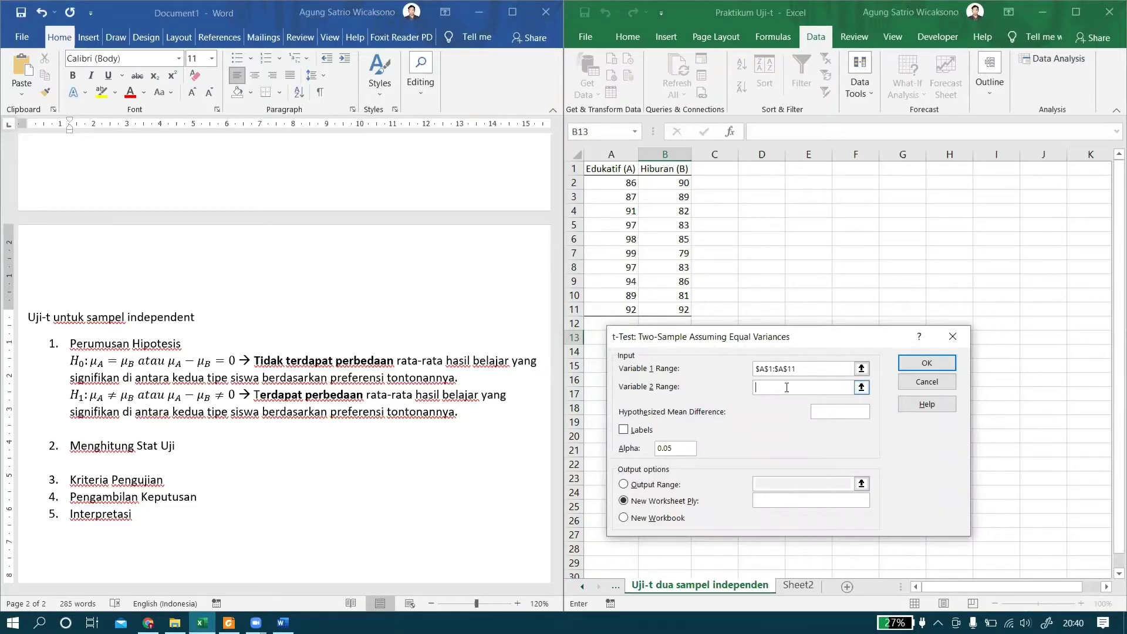
{"action": "left_click", "coordinate": [861, 387]}
{"action": "left_click_drag", "start_coordinate": [678, 169], "coordinate": [678, 311]}
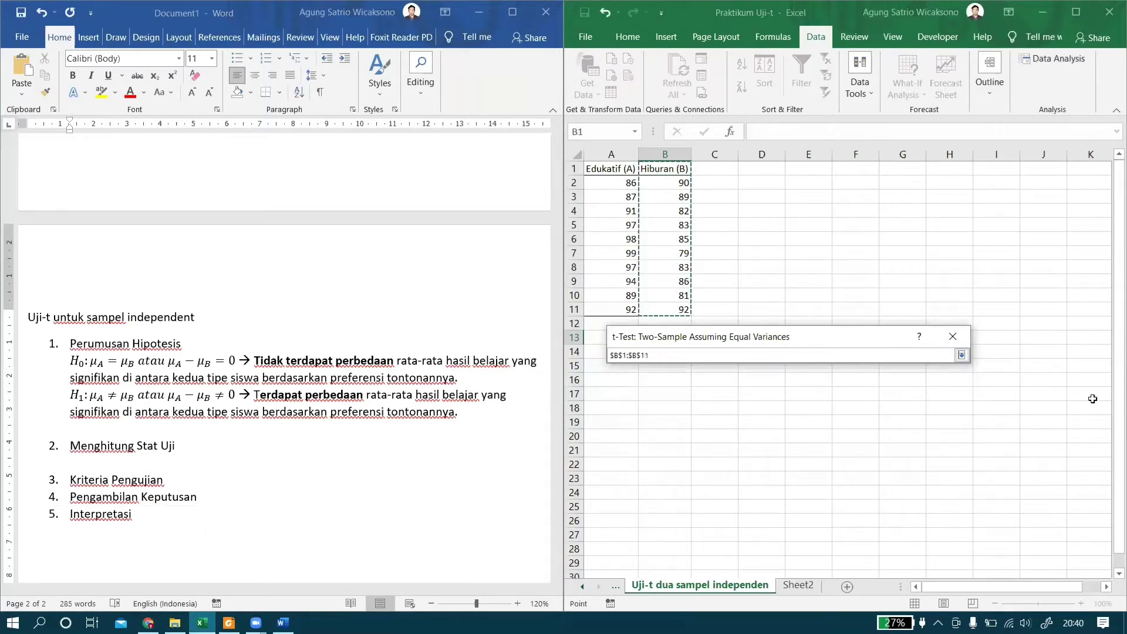
{"action": "left_click", "coordinate": [961, 356]}
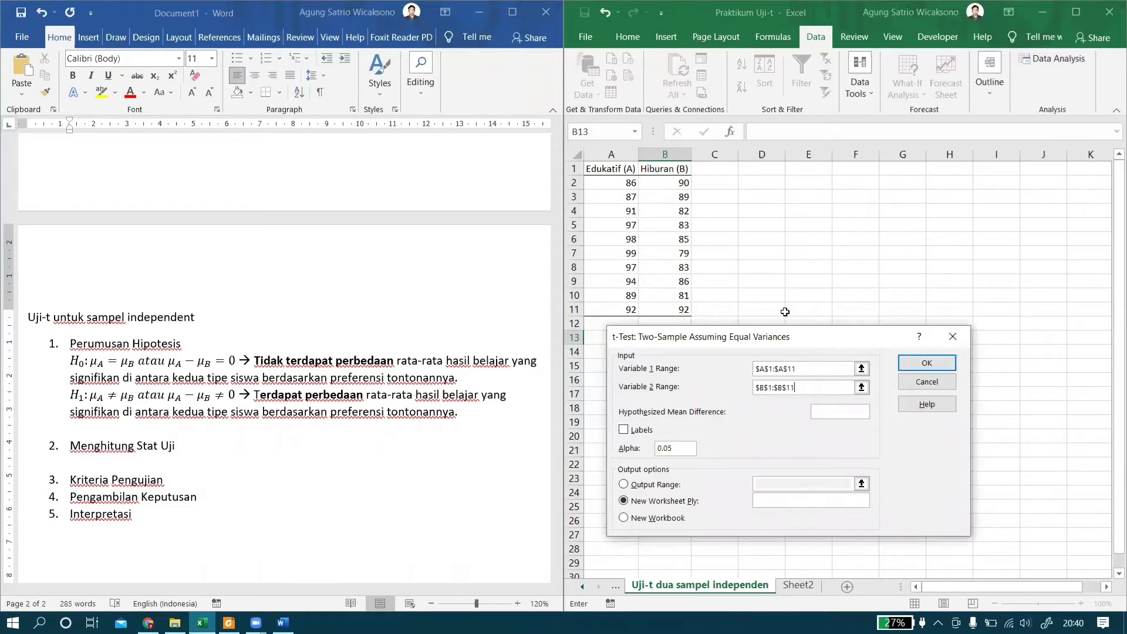
Step: Mark the ranges as having labels, set the output range to $D$2 and run the t-test
{"action": "left_click", "coordinate": [622, 431]}
{"action": "left_click", "coordinate": [677, 448]}
{"action": "left_click", "coordinate": [652, 485]}
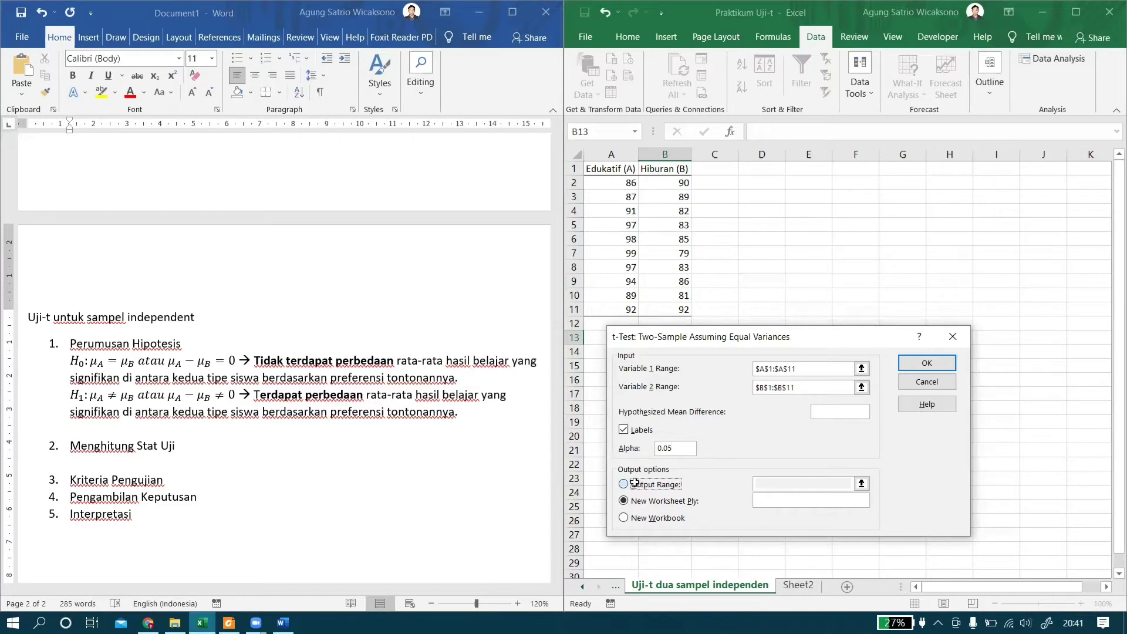
{"action": "left_click", "coordinate": [858, 480]}
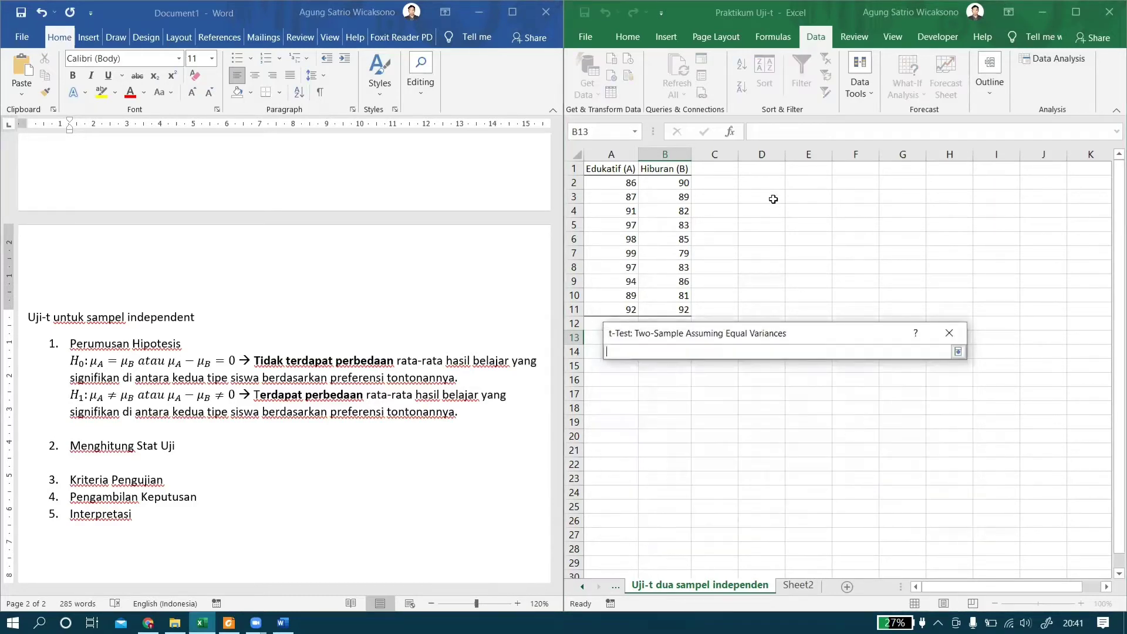
{"action": "left_click", "coordinate": [754, 183]}
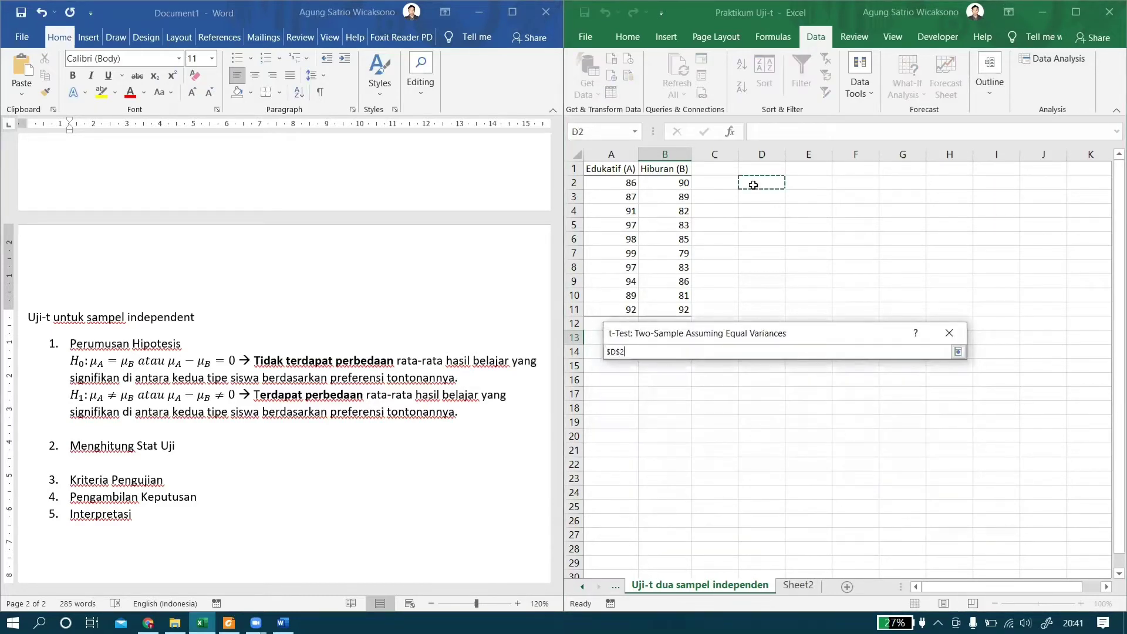
{"action": "left_click", "coordinate": [957, 351]}
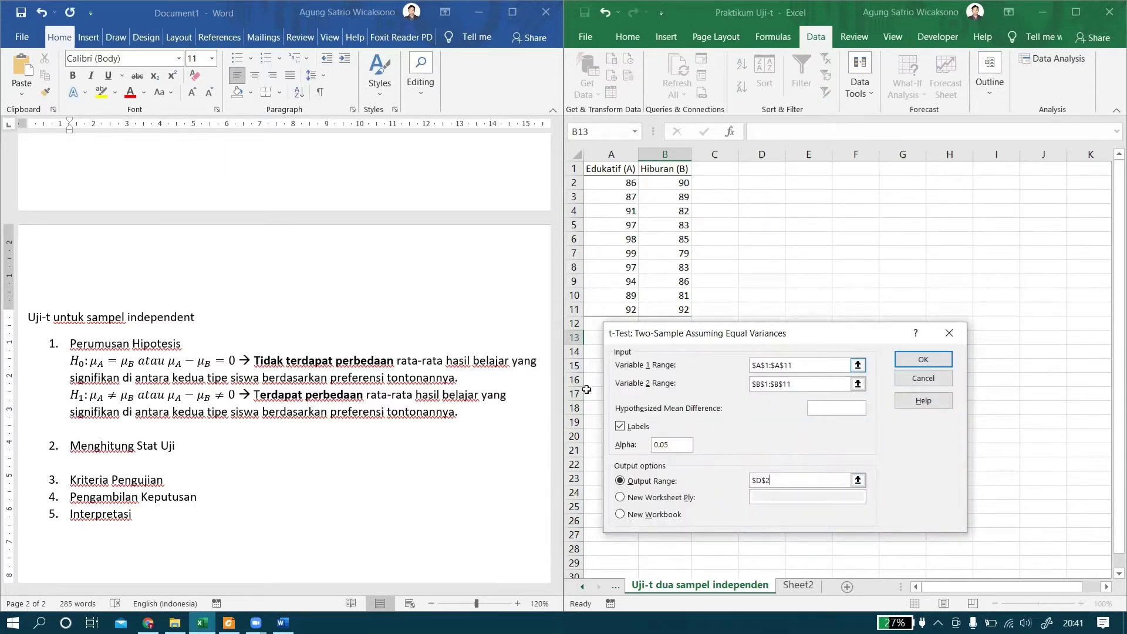
{"action": "left_click", "coordinate": [923, 360]}
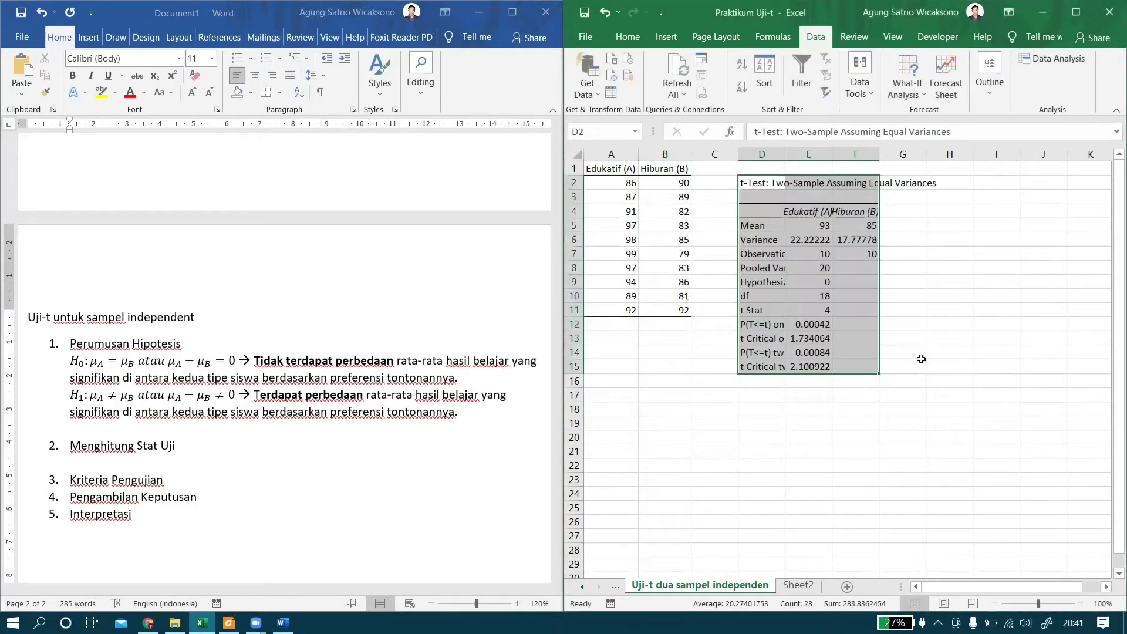
Step: Autofit columns D, E and F so the t-test output's labels and values fit
{"action": "left_click", "coordinate": [920, 359]}
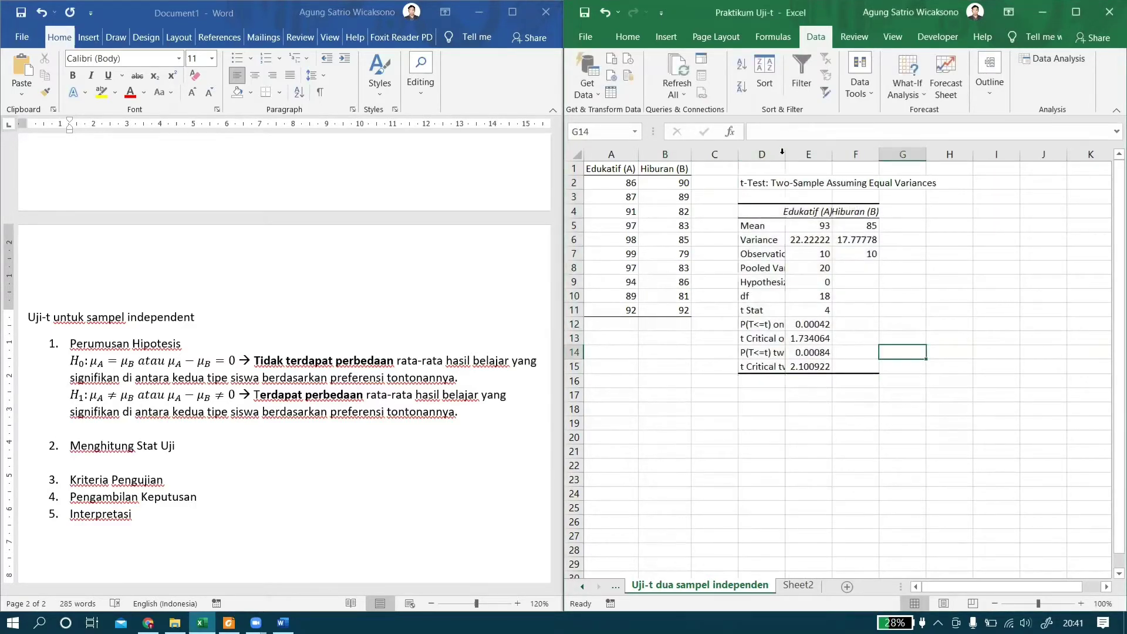
{"action": "double_click", "coordinate": [784, 153]}
{"action": "double_click", "coordinate": [991, 153]}
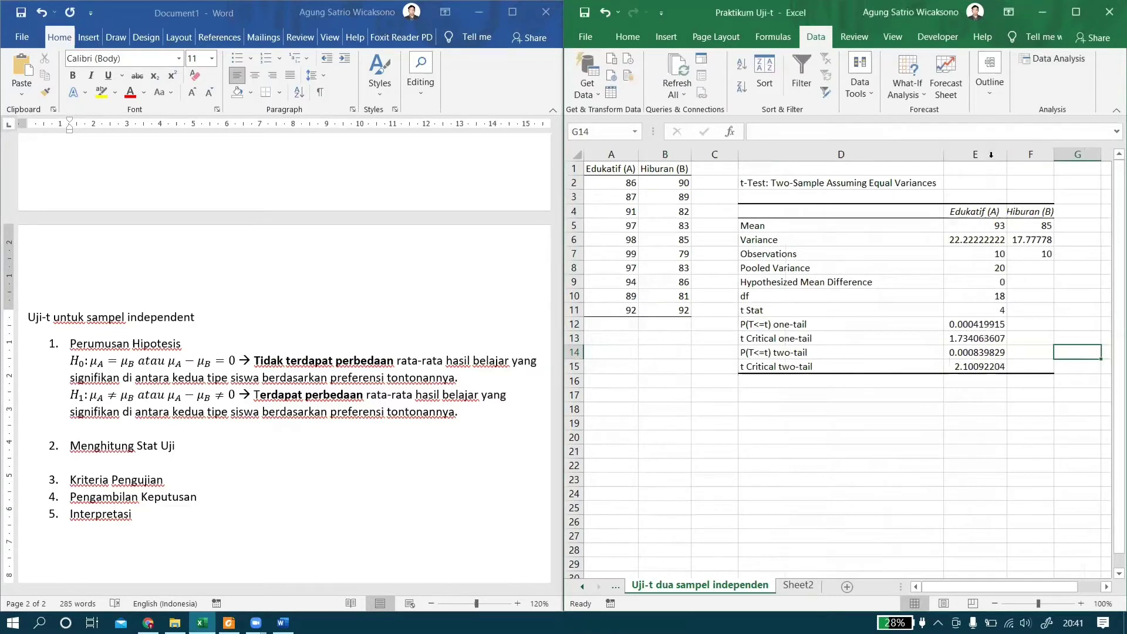
{"action": "double_click", "coordinate": [1053, 153]}
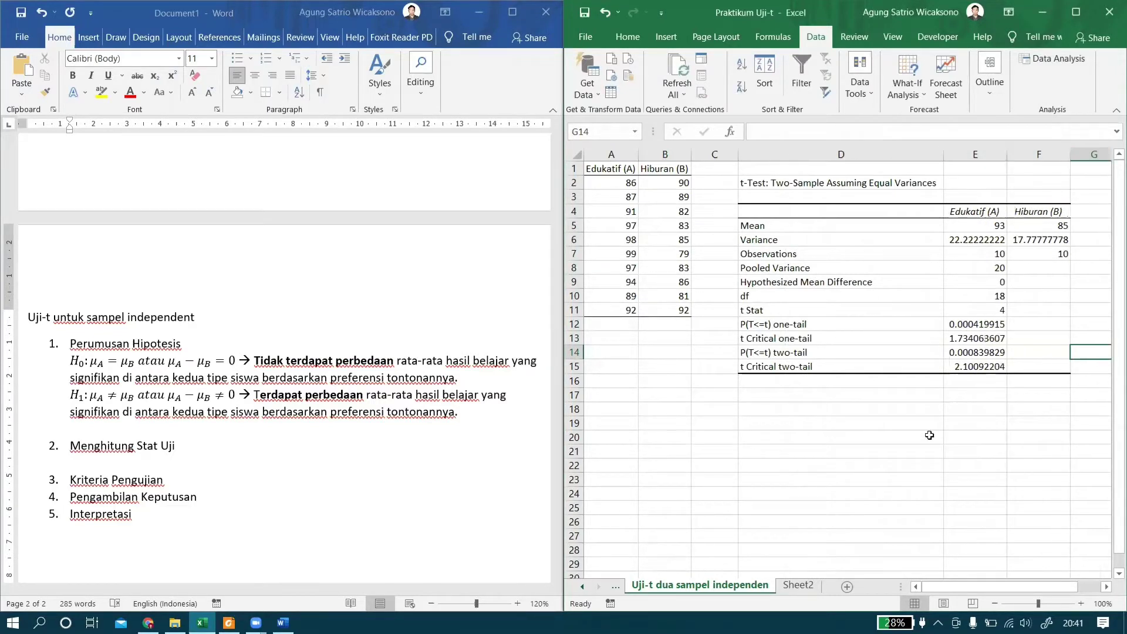
Step: Format both Variance values and the one-tail and two-tail P and t Critical values in E12:E15 to three decimal places
{"action": "left_click_drag", "start_coordinate": [973, 230], "coordinate": [983, 367]}
{"action": "left_click", "coordinate": [983, 338]}
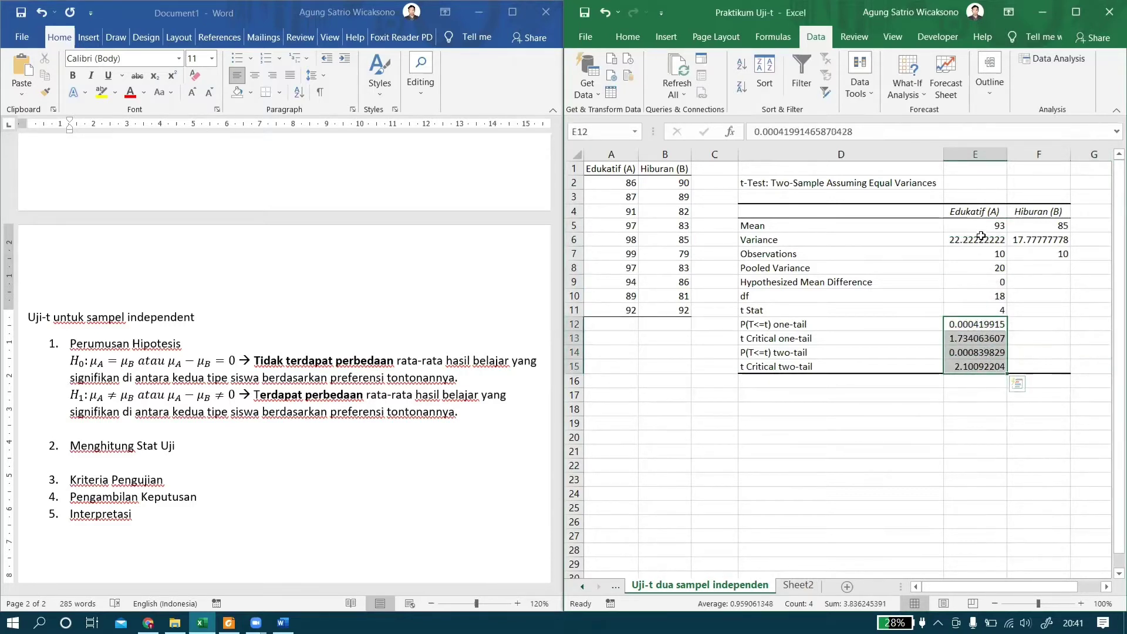
{"action": "left_click_drag", "start_coordinate": [980, 238], "coordinate": [1042, 239]}
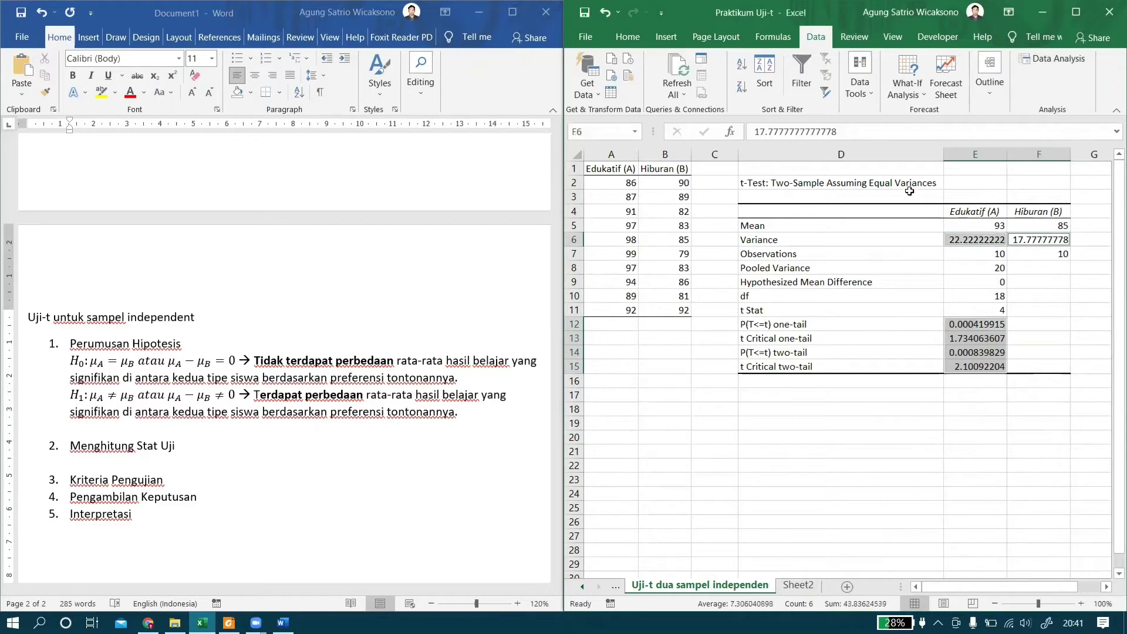
{"action": "left_click", "coordinate": [632, 38]}
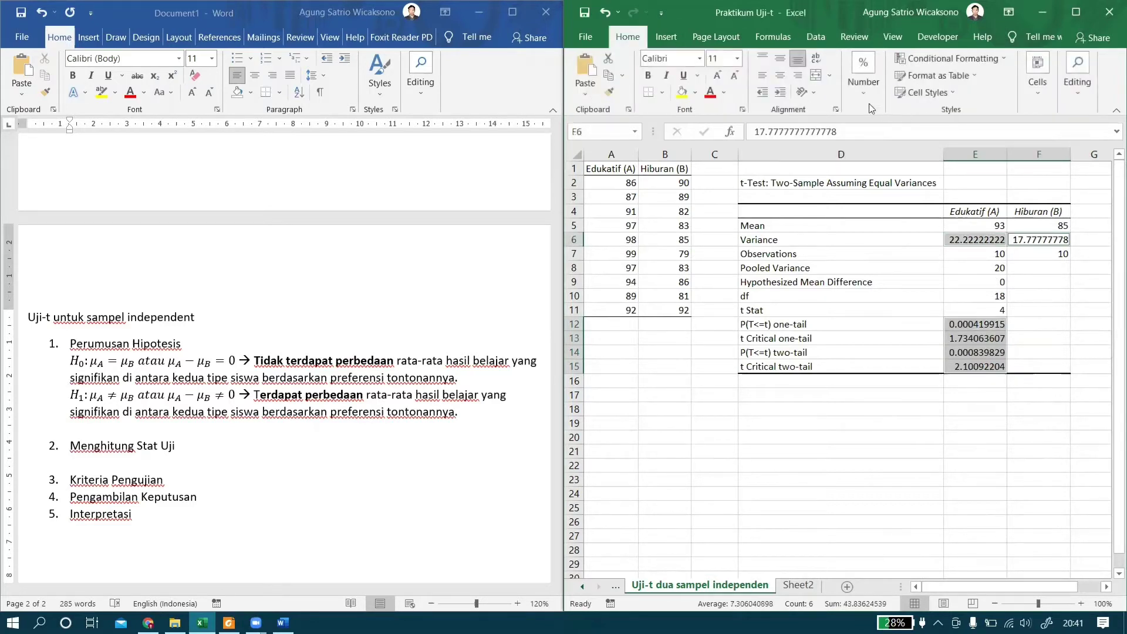
{"action": "left_click", "coordinate": [866, 103]}
{"action": "left_click", "coordinate": [923, 153]}
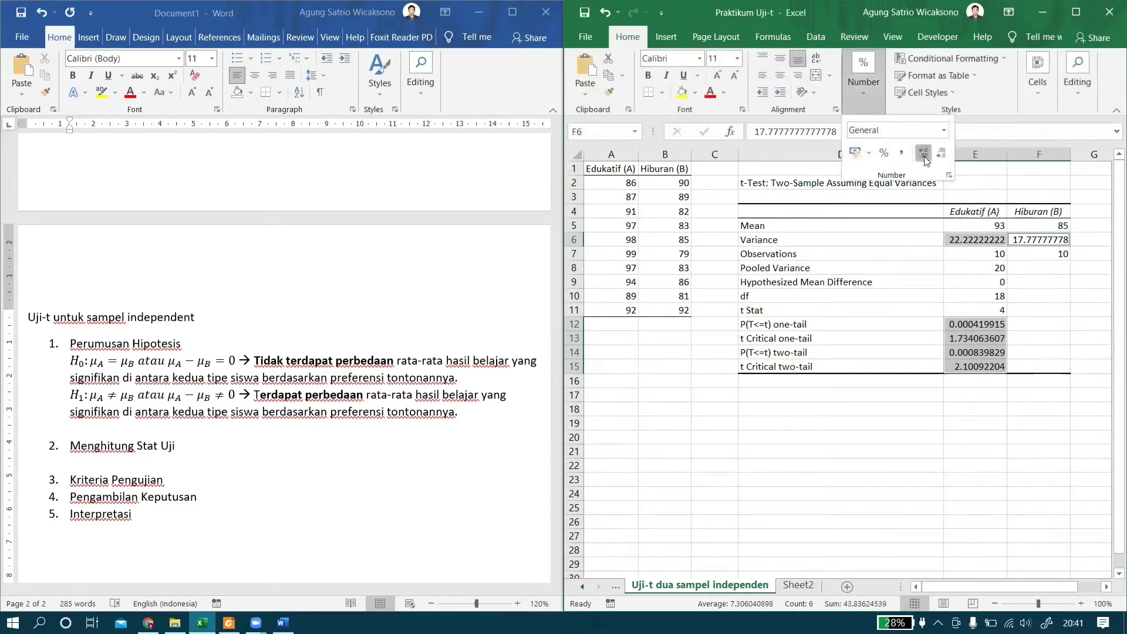
{"action": "left_click", "coordinate": [941, 155]}
{"action": "left_click", "coordinate": [940, 154]}
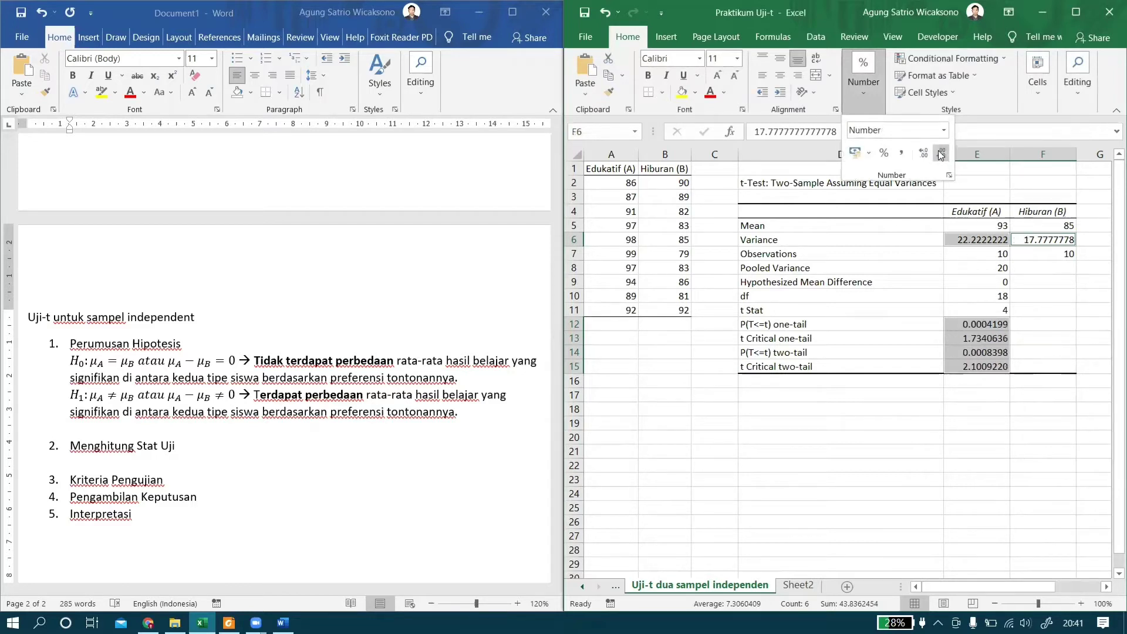
{"action": "left_click", "coordinate": [941, 154]}
{"action": "left_click", "coordinate": [941, 154]}
{"action": "left_click", "coordinate": [941, 154]}
{"action": "left_click", "coordinate": [941, 154]}
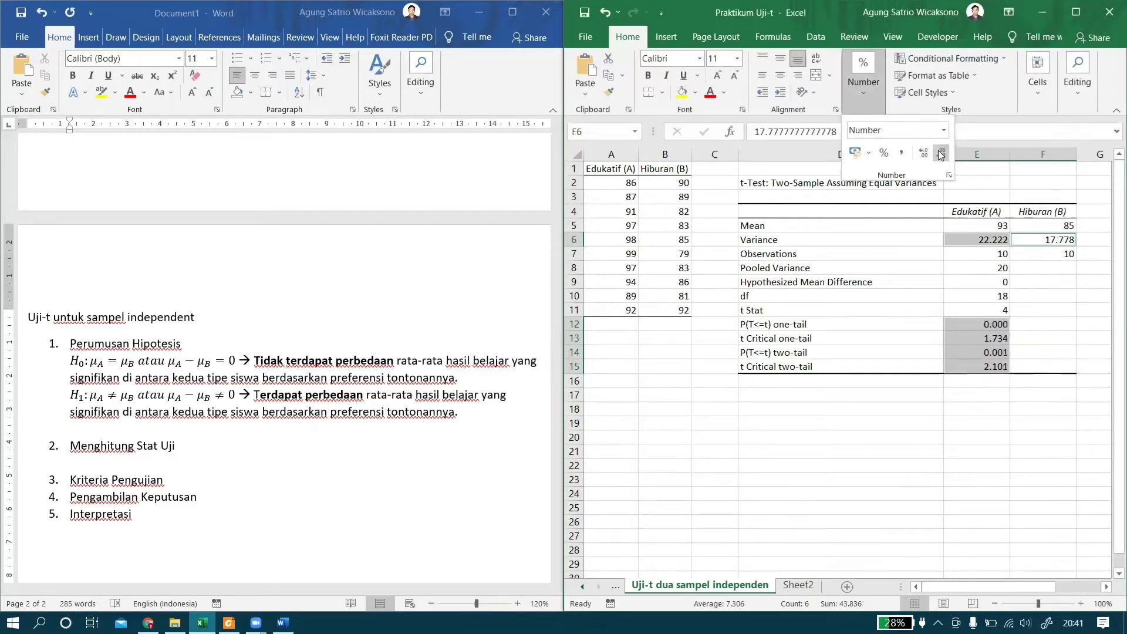
{"action": "left_click", "coordinate": [937, 401]}
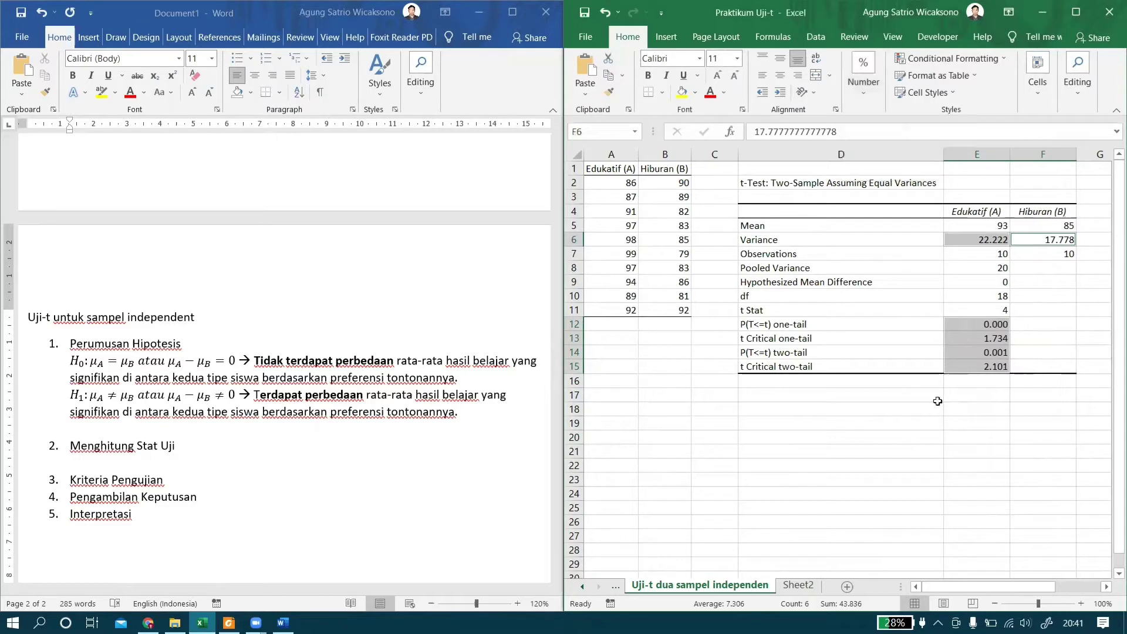
{"action": "left_click", "coordinate": [964, 396]}
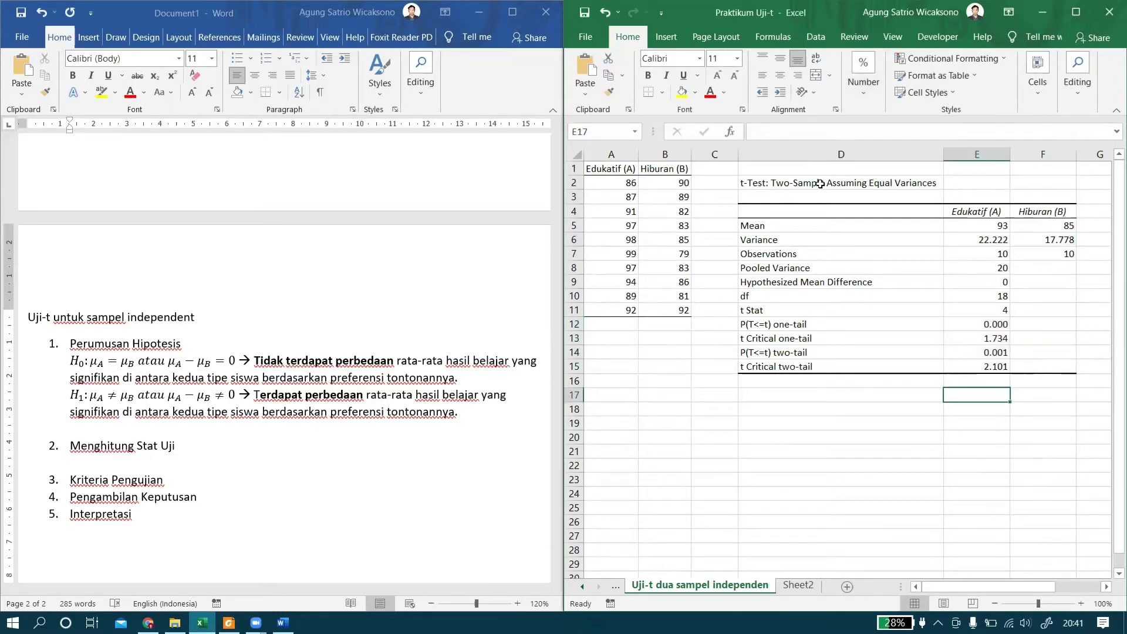
Step: Copy the t-test output D2:F15 and paste it into the Word document on the blank line beneath "Menghitung Stat Uji"
{"action": "left_click_drag", "start_coordinate": [799, 175], "coordinate": [1021, 365]}
{"action": "key", "text": "ctrl+c"}
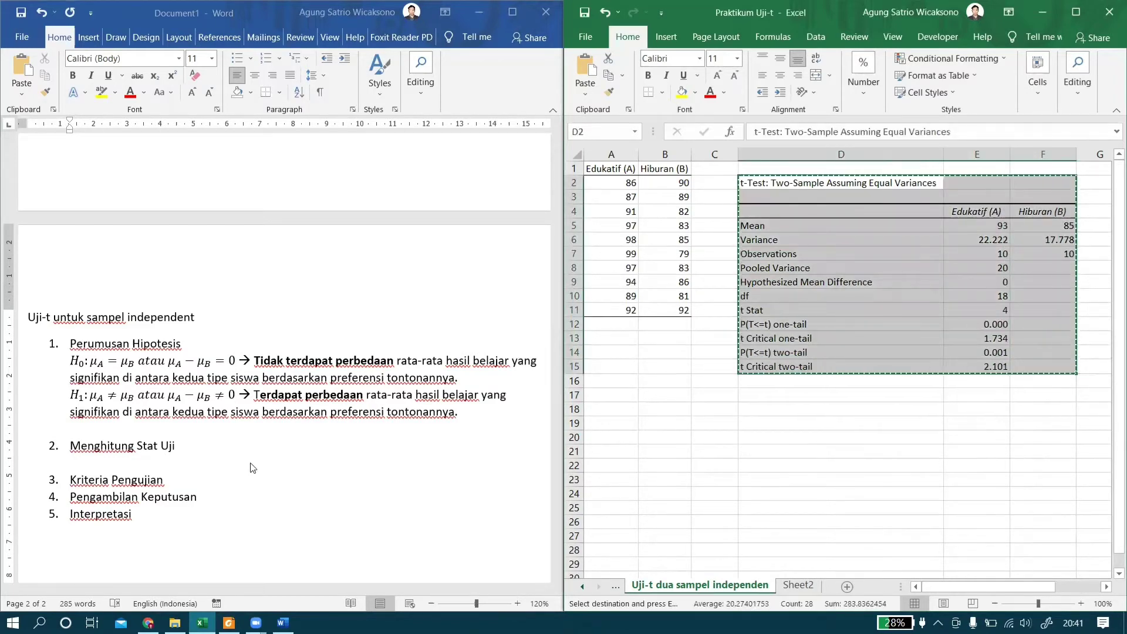
{"action": "left_click", "coordinate": [184, 460]}
{"action": "key", "text": "ctrl+v"}
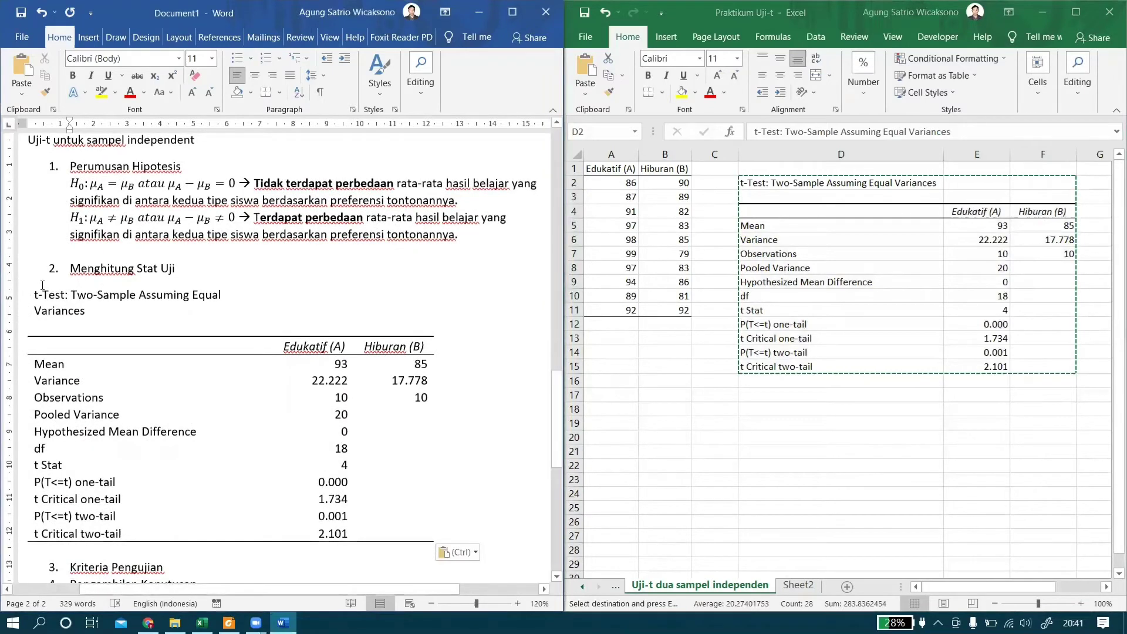
Step: Center the pasted t-test table on the page and add a blank line beneath it
{"action": "left_click", "coordinate": [23, 280]}
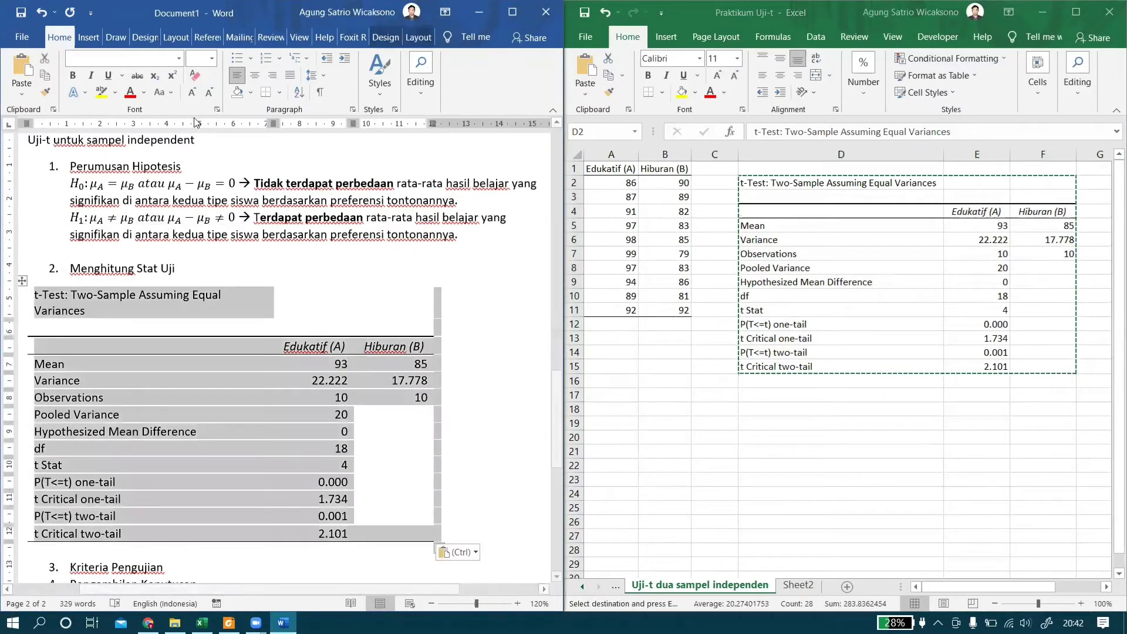
{"action": "left_click", "coordinate": [254, 75]}
{"action": "left_click", "coordinate": [273, 369]}
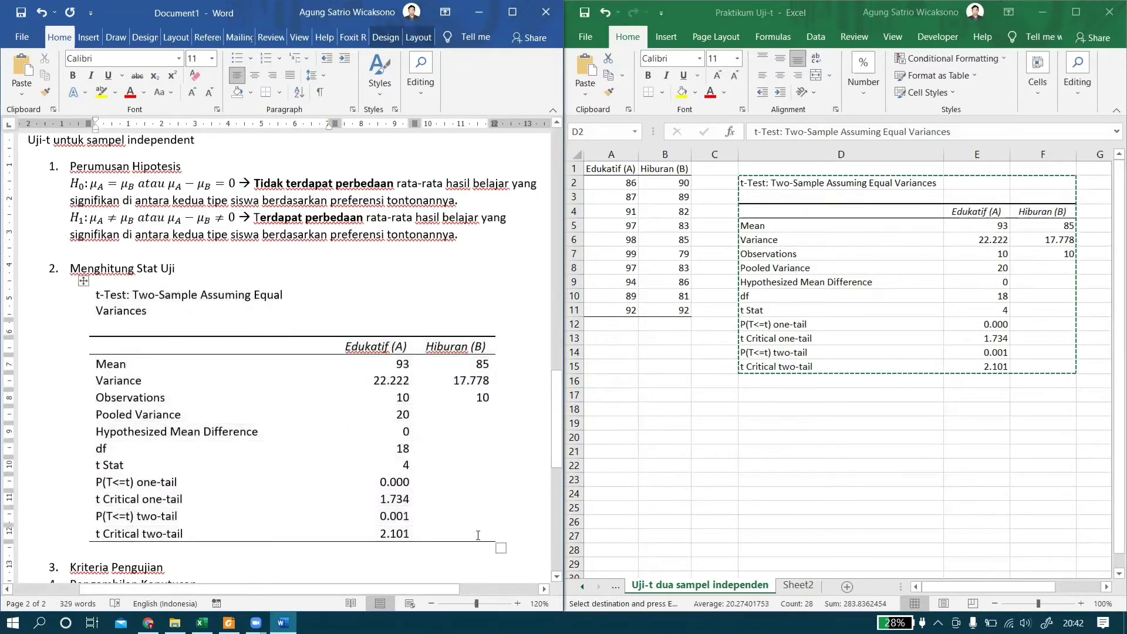
{"action": "left_click", "coordinate": [424, 550]}
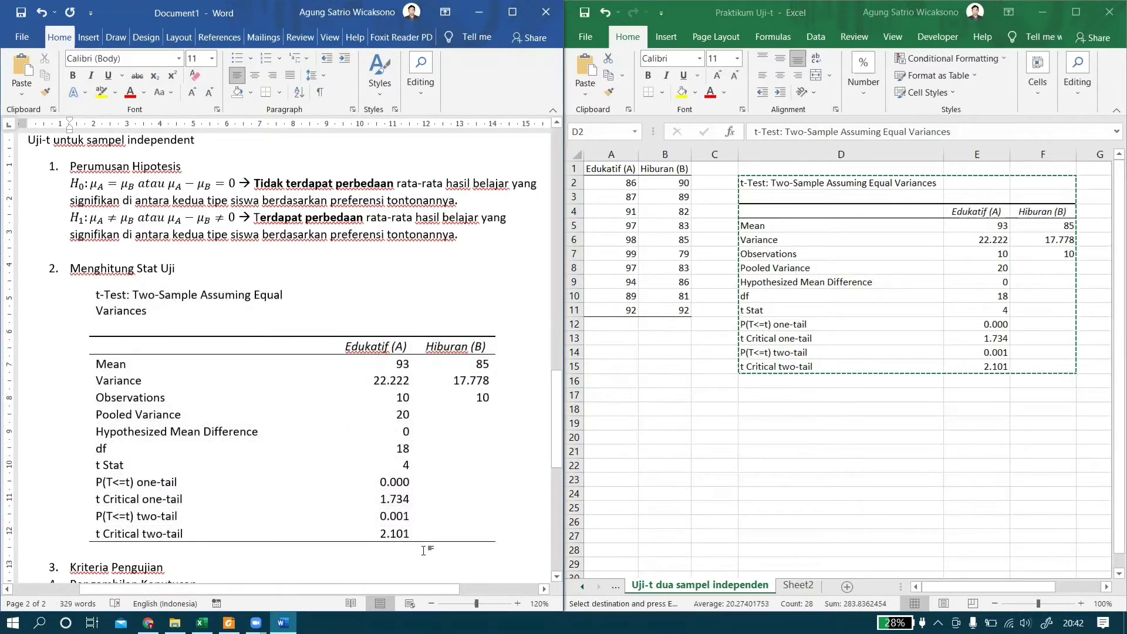
{"action": "key", "text": "Return"}
Step: Copy the paired test's paragraph "Dari hasil perhitungan melalui bantuan Microsoft Excel..." and paste it beneath the independent t-test table
{"action": "scroll", "coordinate": [281, 352], "scroll_direction": "down", "scroll_amount": 1}
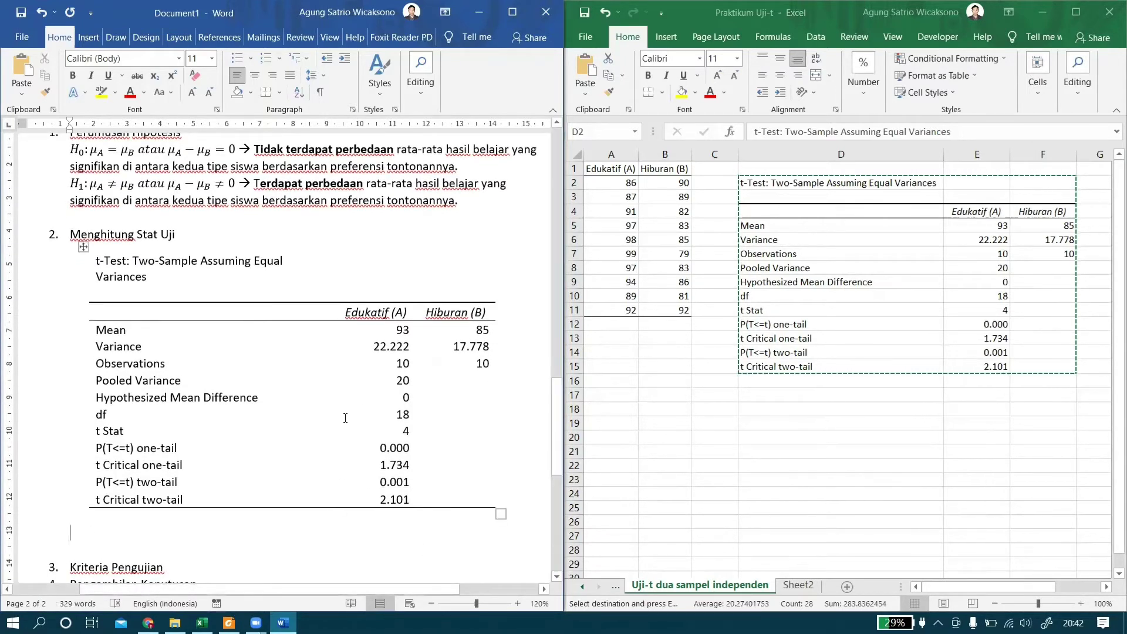
{"action": "scroll", "coordinate": [240, 376], "scroll_direction": "down", "scroll_amount": 3}
{"action": "scroll", "coordinate": [240, 376], "scroll_direction": "up", "scroll_amount": 20}
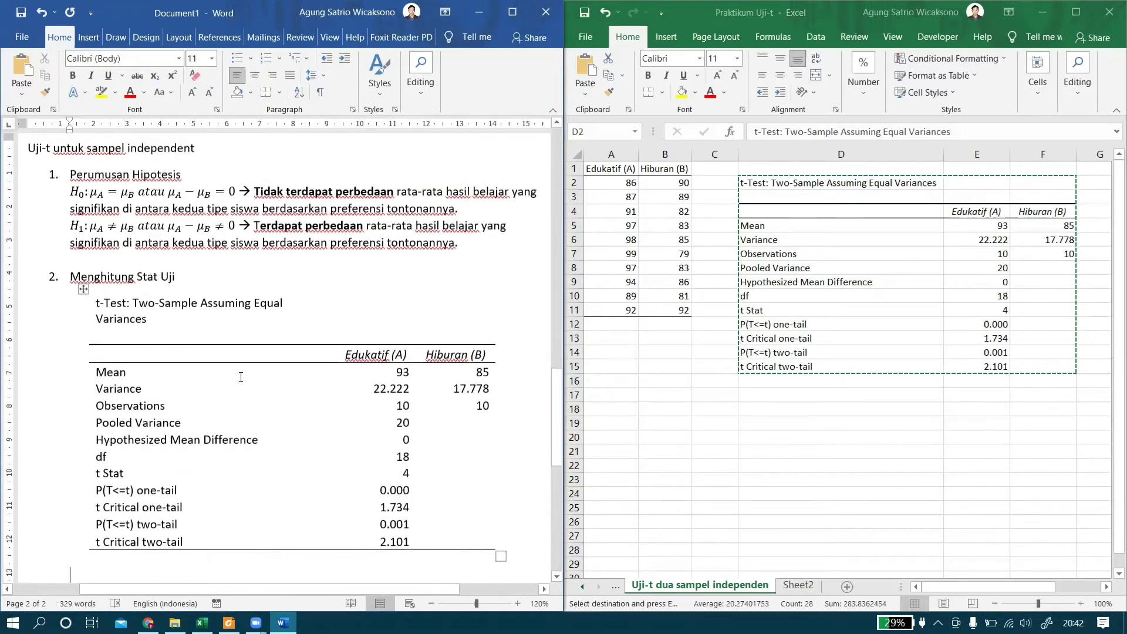
{"action": "scroll", "coordinate": [241, 376], "scroll_direction": "up", "scroll_amount": 4}
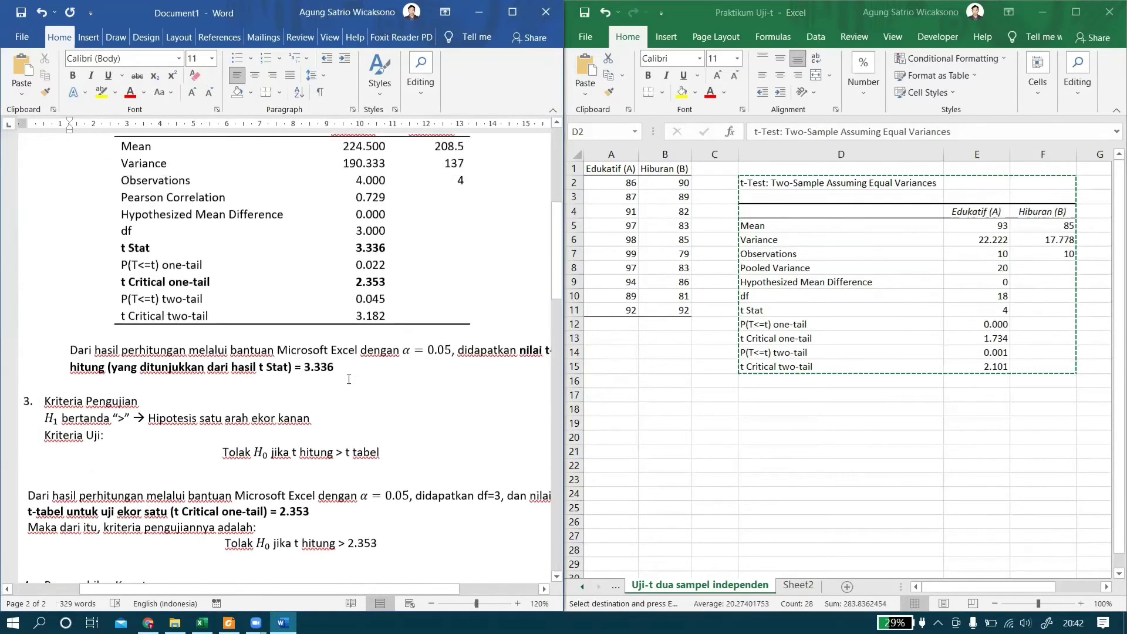
{"action": "left_click_drag", "start_coordinate": [336, 367], "coordinate": [69, 350]}
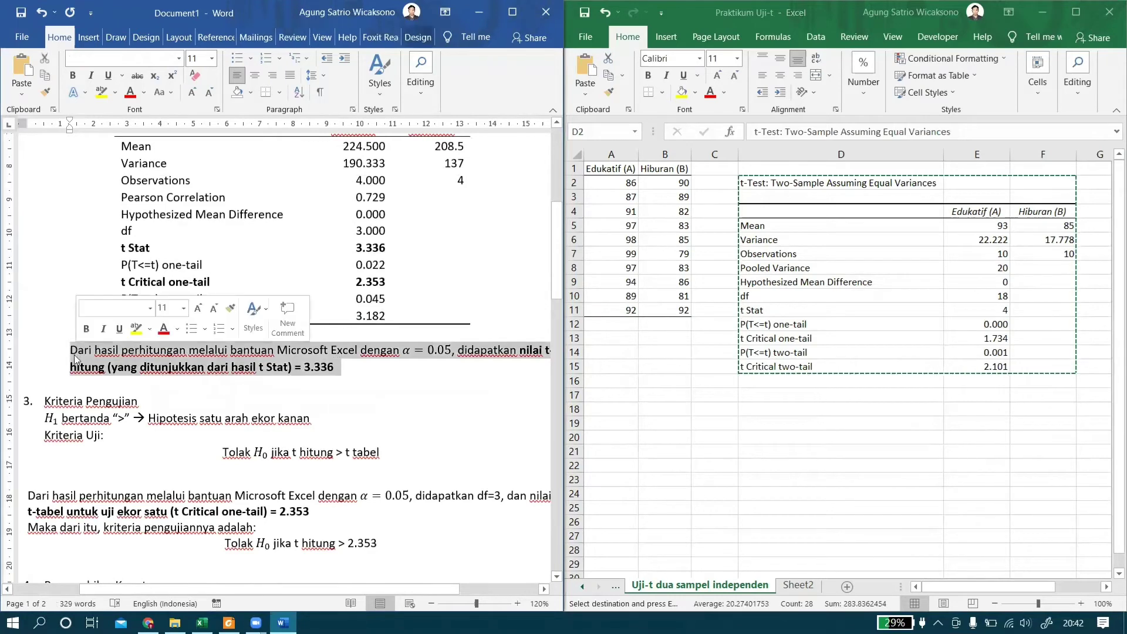
{"action": "left_click", "coordinate": [46, 79]}
{"action": "scroll", "coordinate": [196, 321], "scroll_direction": "down", "scroll_amount": 20}
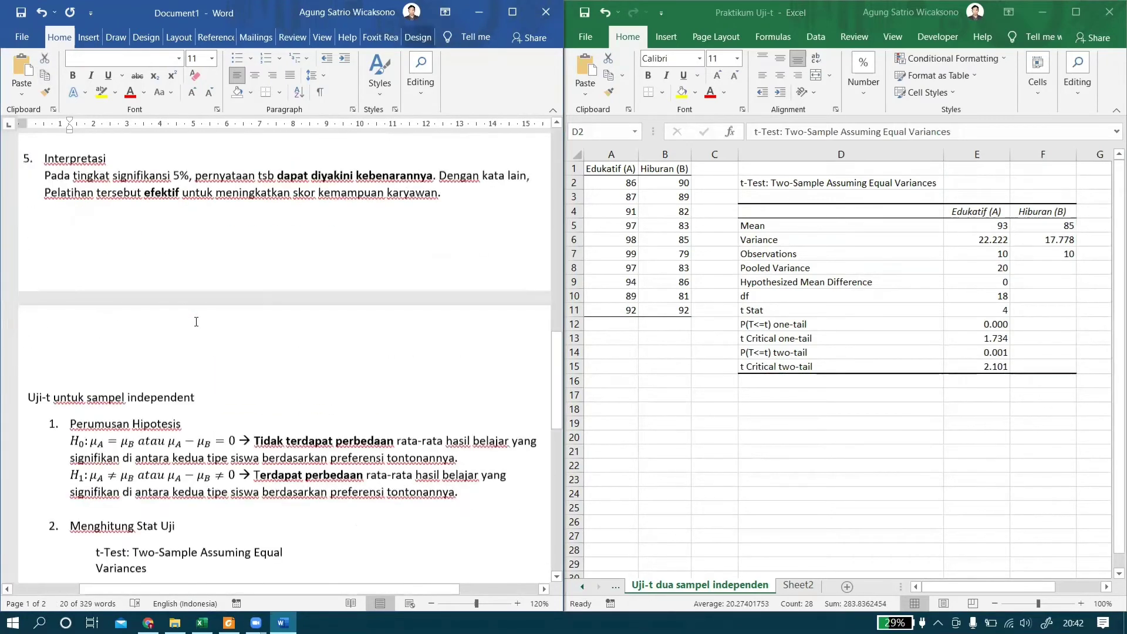
{"action": "scroll", "coordinate": [196, 321], "scroll_direction": "down", "scroll_amount": 2}
{"action": "left_click", "coordinate": [161, 276]}
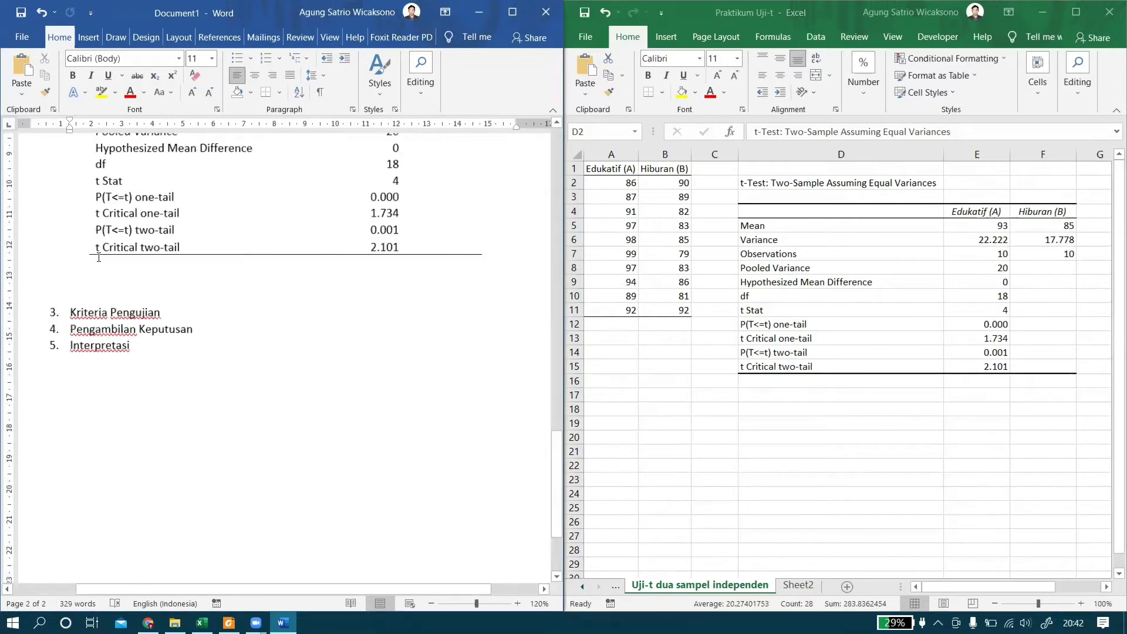
{"action": "key", "text": "ctrl+v"}
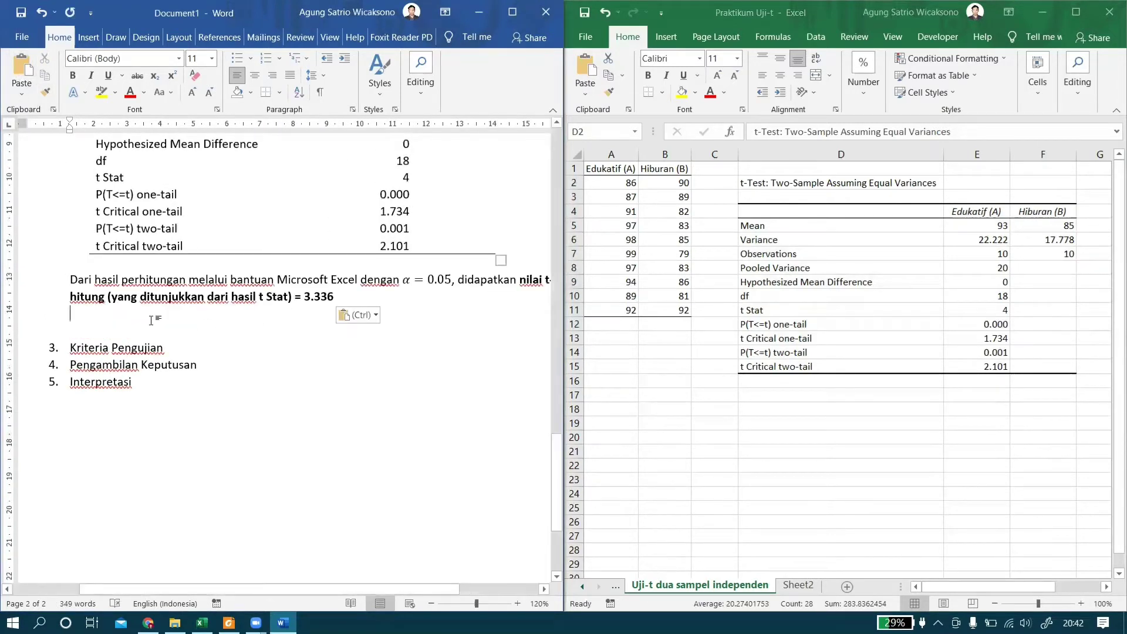
Step: Set the t-hitung (t Stat) value at the end of the pasted paragraph to 4
{"action": "left_click_drag", "start_coordinate": [368, 585], "coordinate": [392, 585]}
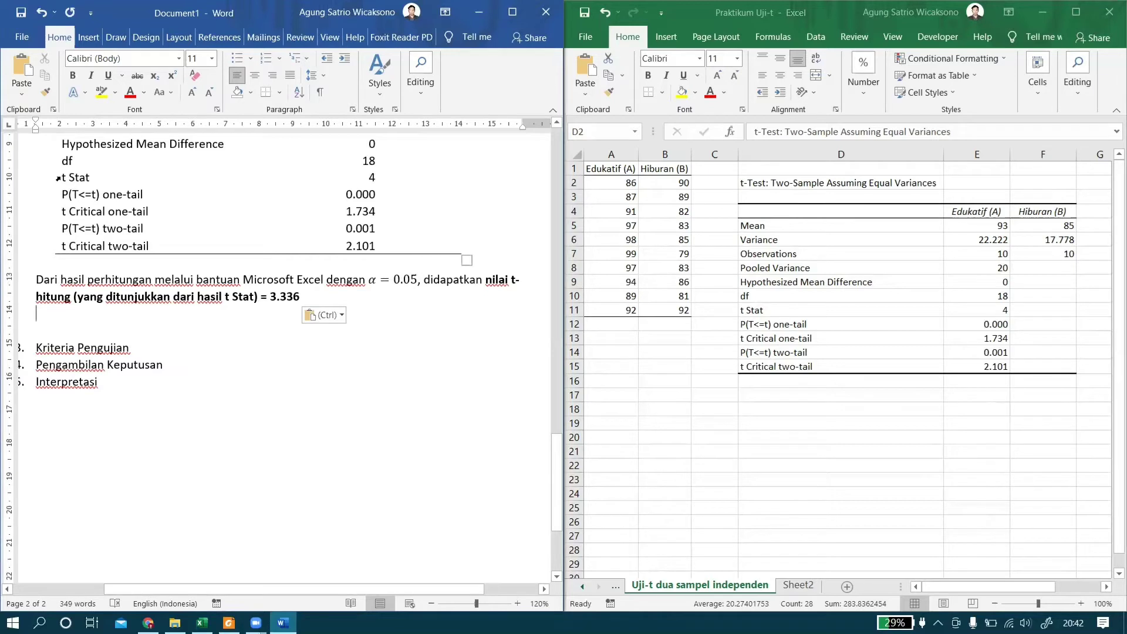
{"action": "left_click_drag", "start_coordinate": [280, 296], "coordinate": [298, 299]}
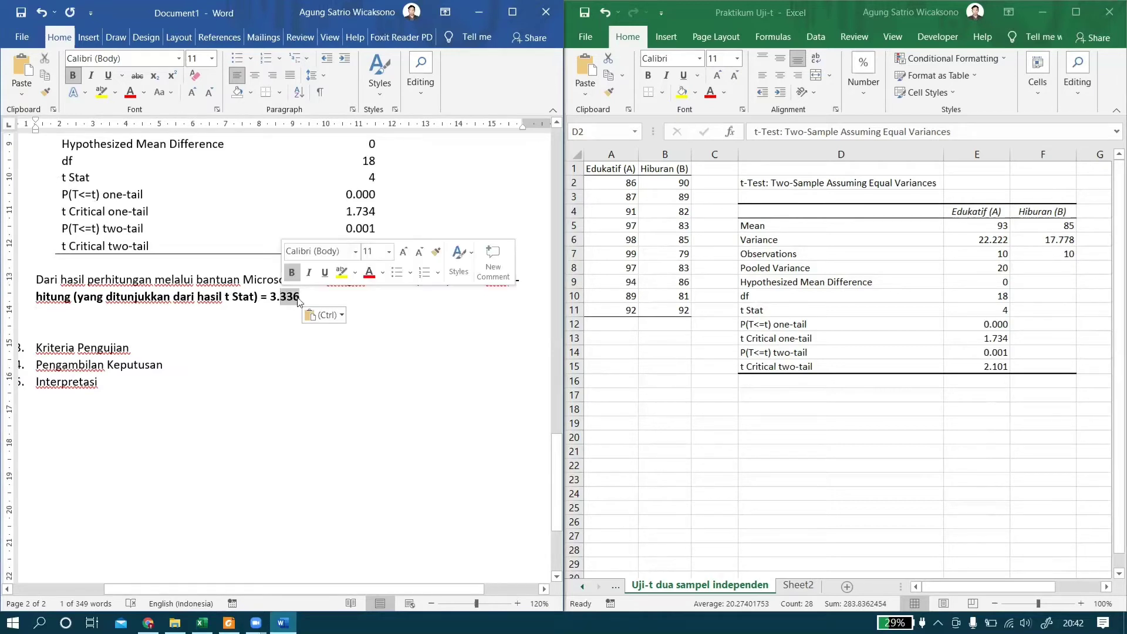
{"action": "key", "text": "BackSpace"}
{"action": "key", "text": "BackSpace"}
{"action": "key", "text": "BackSpace"}
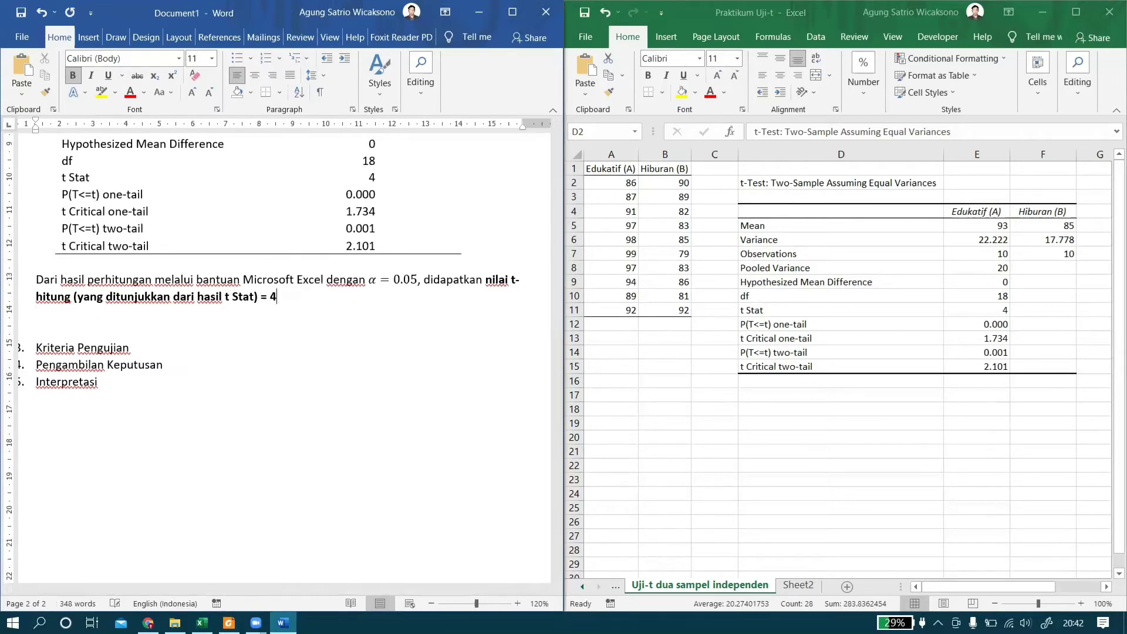
Step: Bold the t Stat label and its value in the independent t-test table
{"action": "left_click_drag", "start_coordinate": [61, 177], "coordinate": [378, 177]}
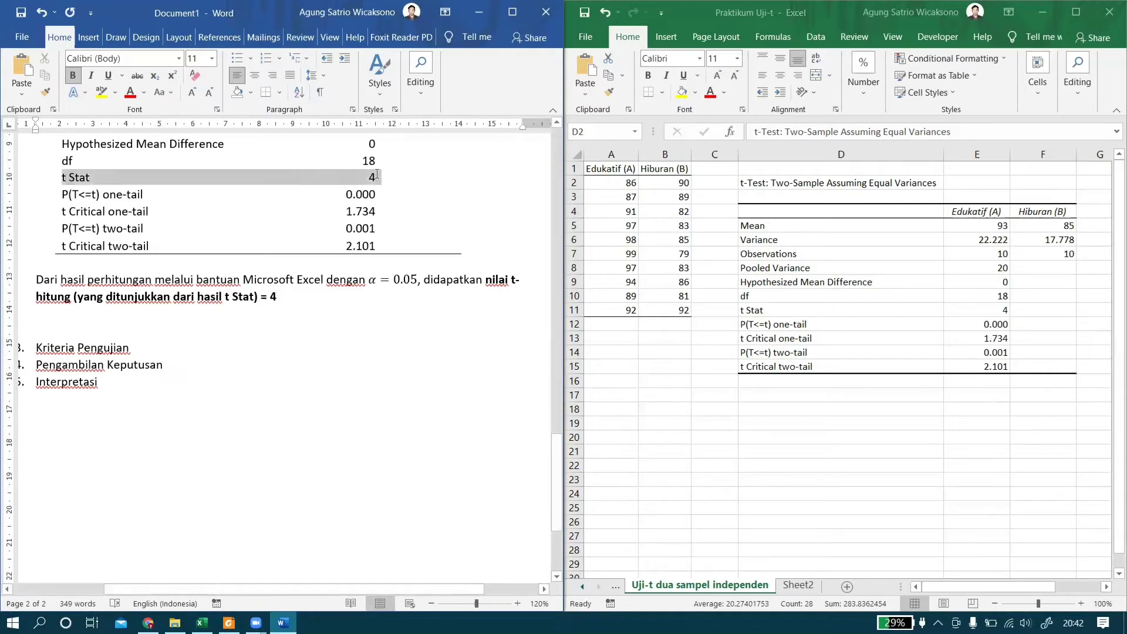
{"action": "left_click", "coordinate": [73, 76]}
{"action": "left_click", "coordinate": [312, 301]}
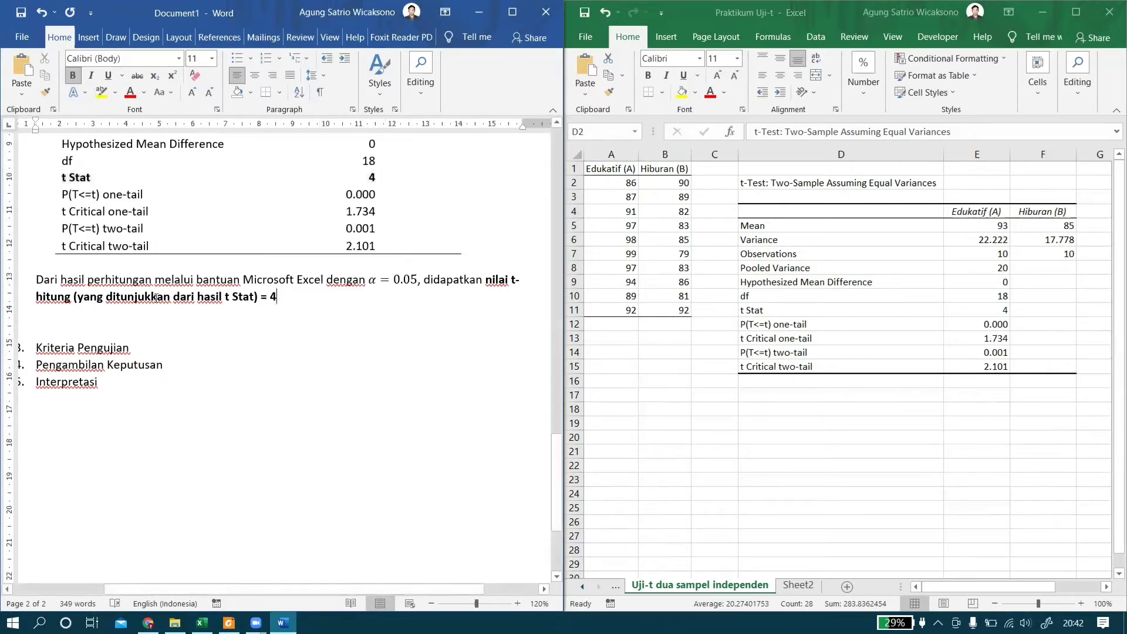
Step: Remove the extra blank line above "Kriteria Pengujian" and add an unnumbered blank line beneath that heading
{"action": "left_click", "coordinate": [167, 311]}
{"action": "key", "text": "Delete"}
{"action": "scroll", "coordinate": [166, 305], "scroll_direction": "up", "scroll_amount": 4}
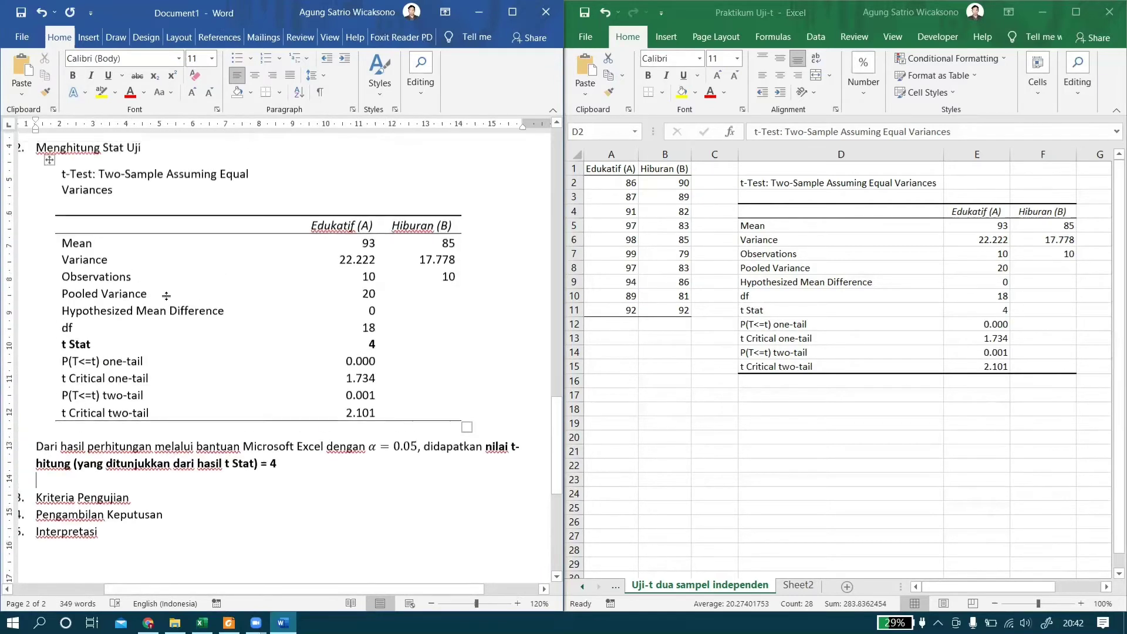
{"action": "scroll", "coordinate": [166, 296], "scroll_direction": "down", "scroll_amount": 4}
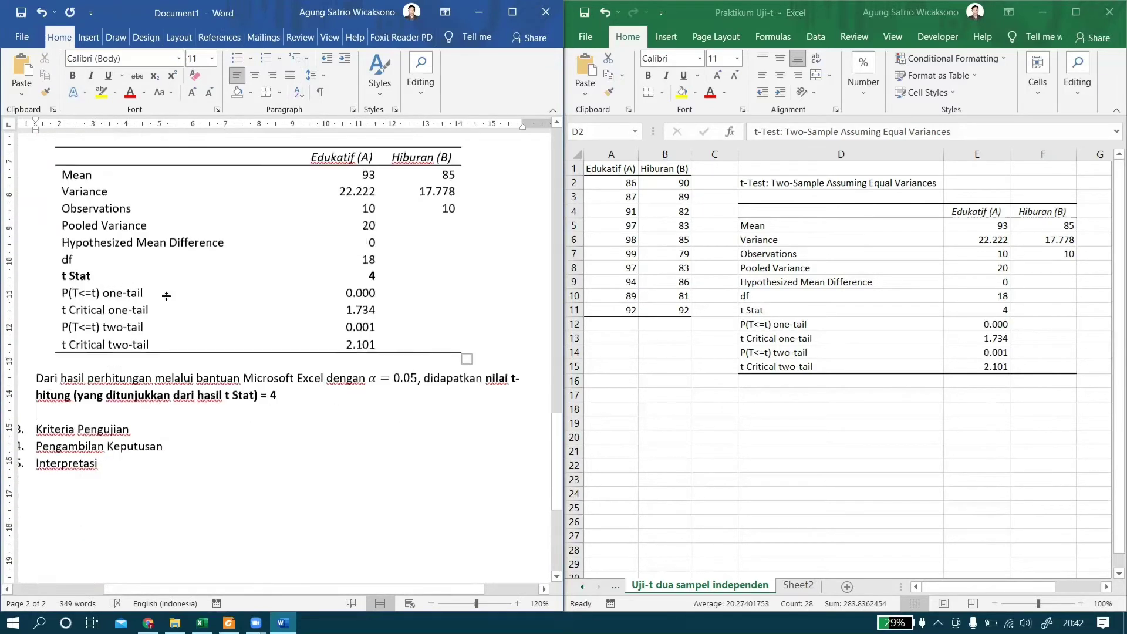
{"action": "left_click", "coordinate": [137, 413]}
{"action": "key", "text": "Return"}
{"action": "key", "text": "BackSpace"}
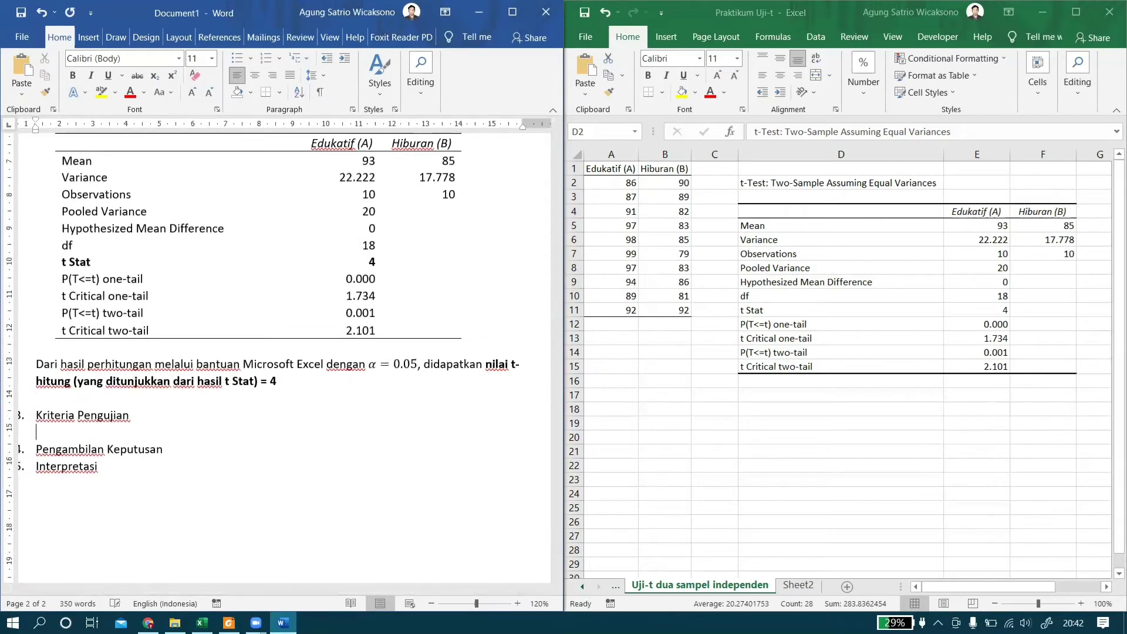
Step: Copy the paired test's full Kriteria Pengujian text and paste it beneath the independent test's "Kriteria Pengujian" heading
{"action": "scroll", "coordinate": [83, 552], "scroll_direction": "up", "scroll_amount": 20}
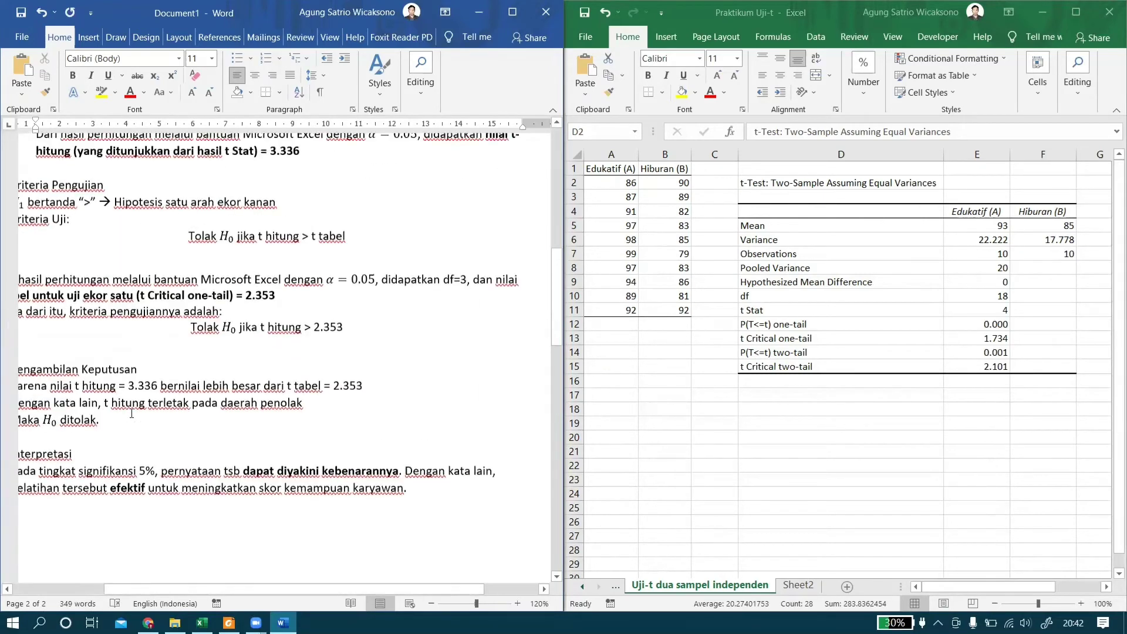
{"action": "left_click_drag", "start_coordinate": [125, 588], "coordinate": [85, 591]}
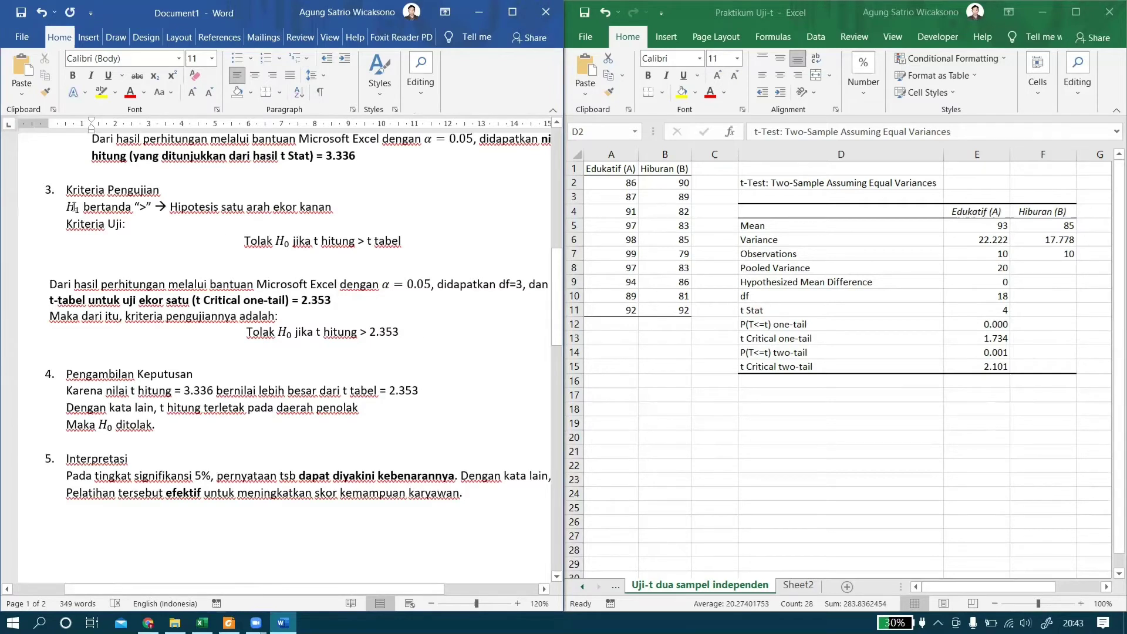
{"action": "left_click_drag", "start_coordinate": [69, 206], "coordinate": [399, 336]}
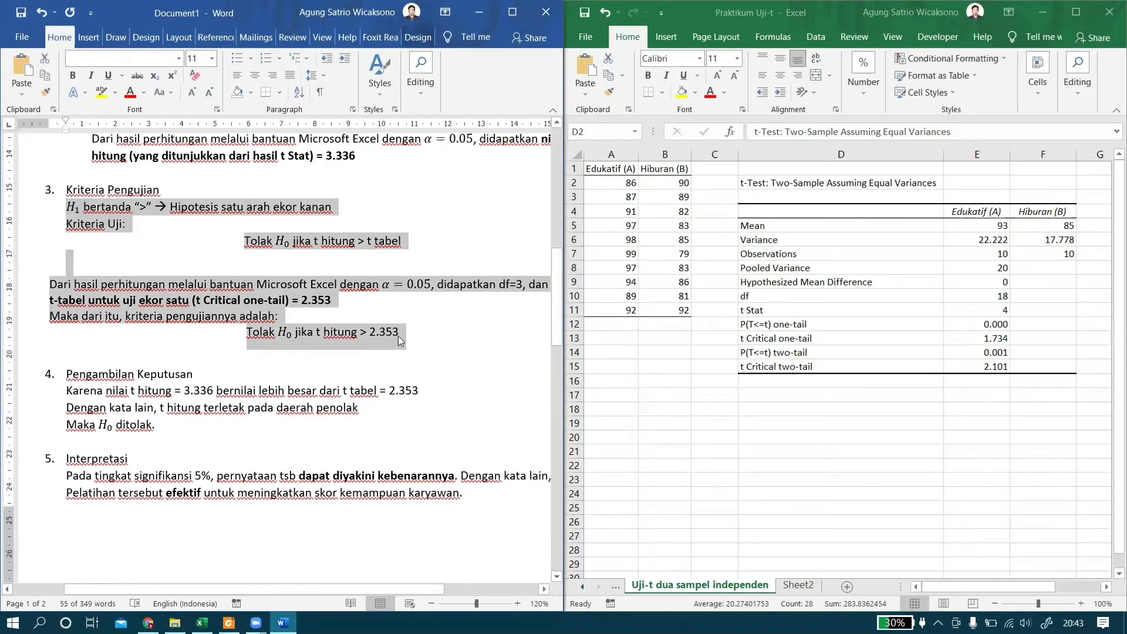
{"action": "scroll", "coordinate": [367, 351], "scroll_direction": "down", "scroll_amount": 12}
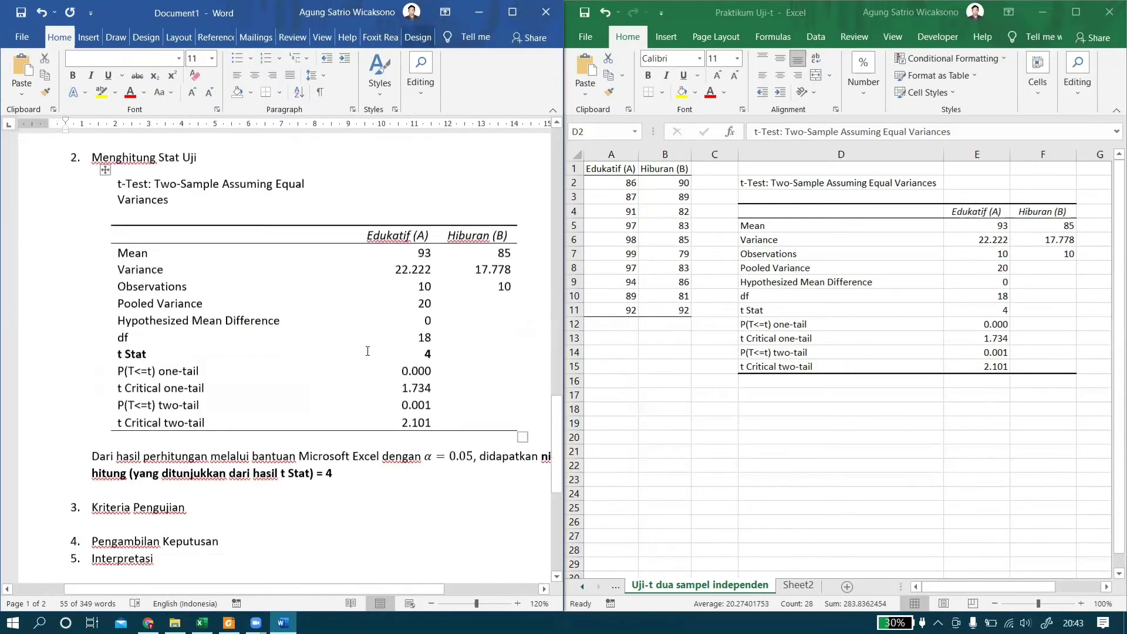
{"action": "left_click", "coordinate": [141, 264]}
{"action": "key", "text": "ctrl+v"}
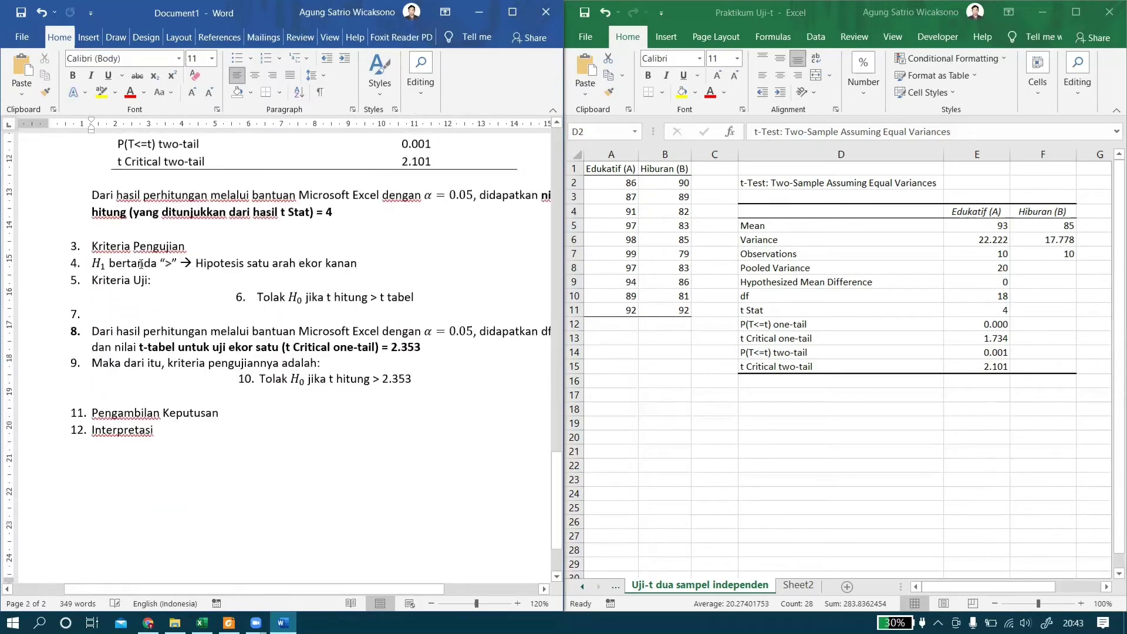
Step: Remove the numbering from the pasted Kriteria Pengujian paragraphs and indent them to align with the heading text
{"action": "left_click_drag", "start_coordinate": [87, 262], "coordinate": [418, 379]}
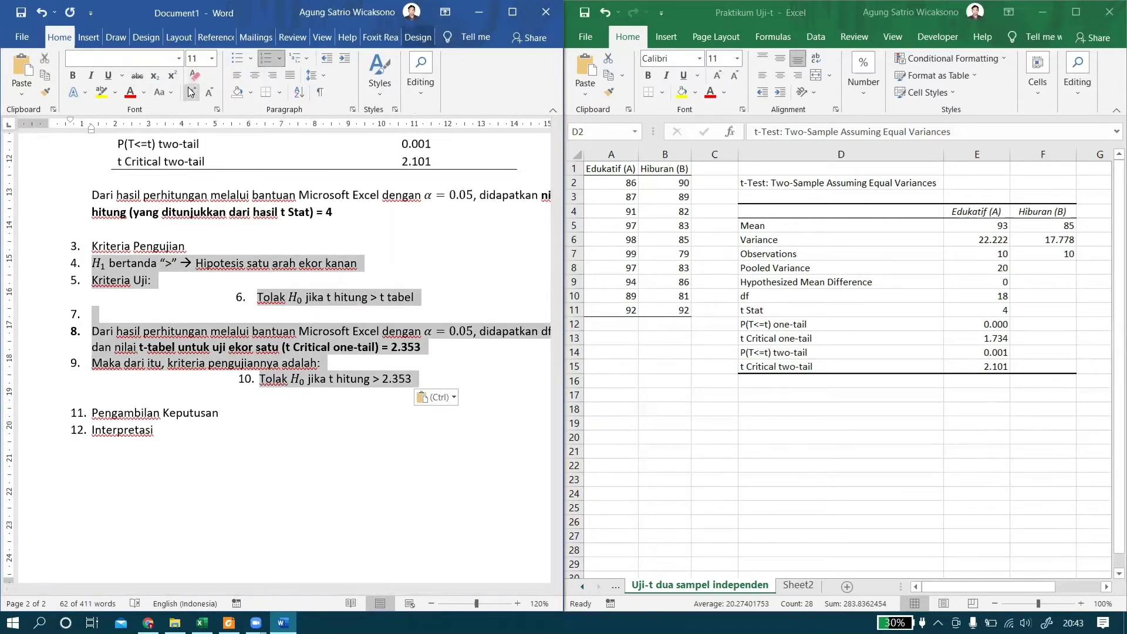
{"action": "left_click", "coordinate": [281, 61]}
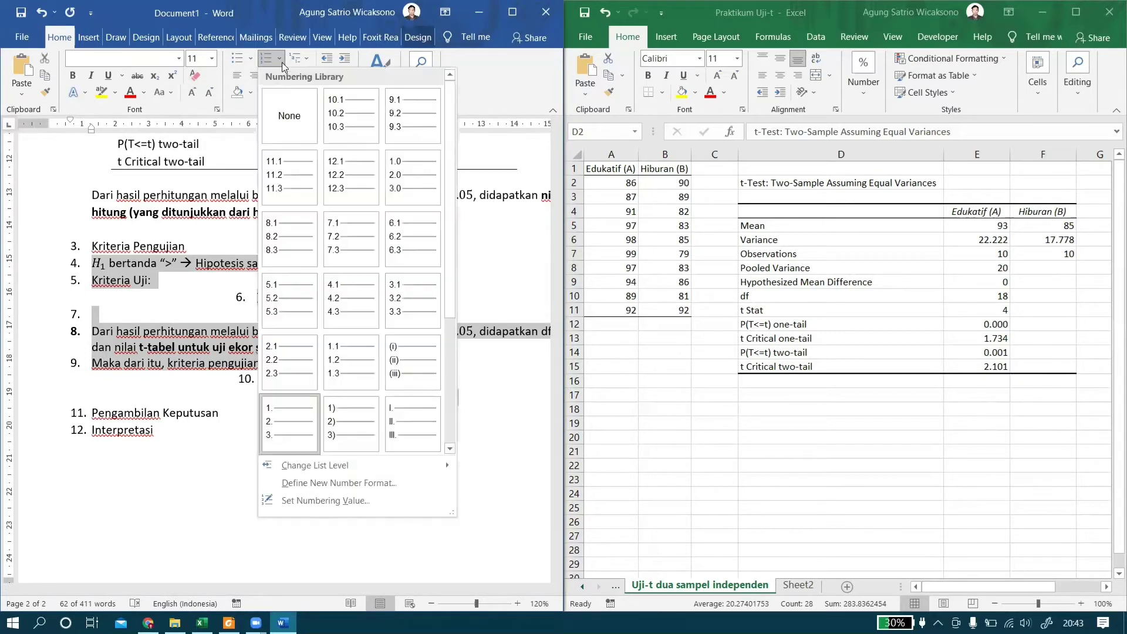
{"action": "left_click", "coordinate": [288, 127]}
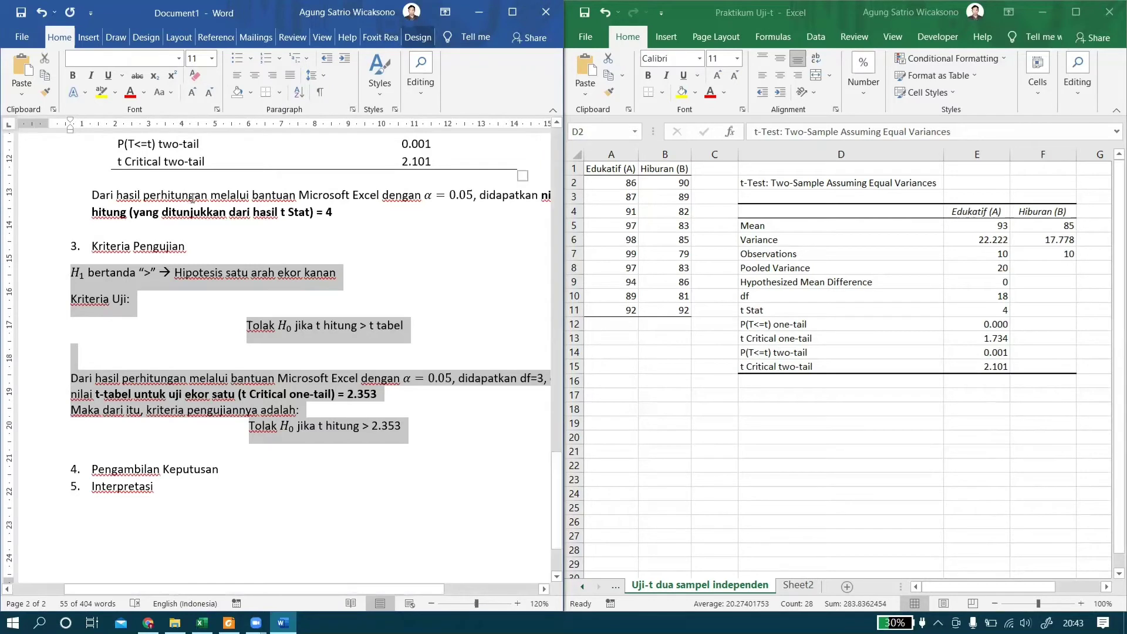
{"action": "key", "text": "ctrl+m"}
{"action": "left_click", "coordinate": [426, 418]}
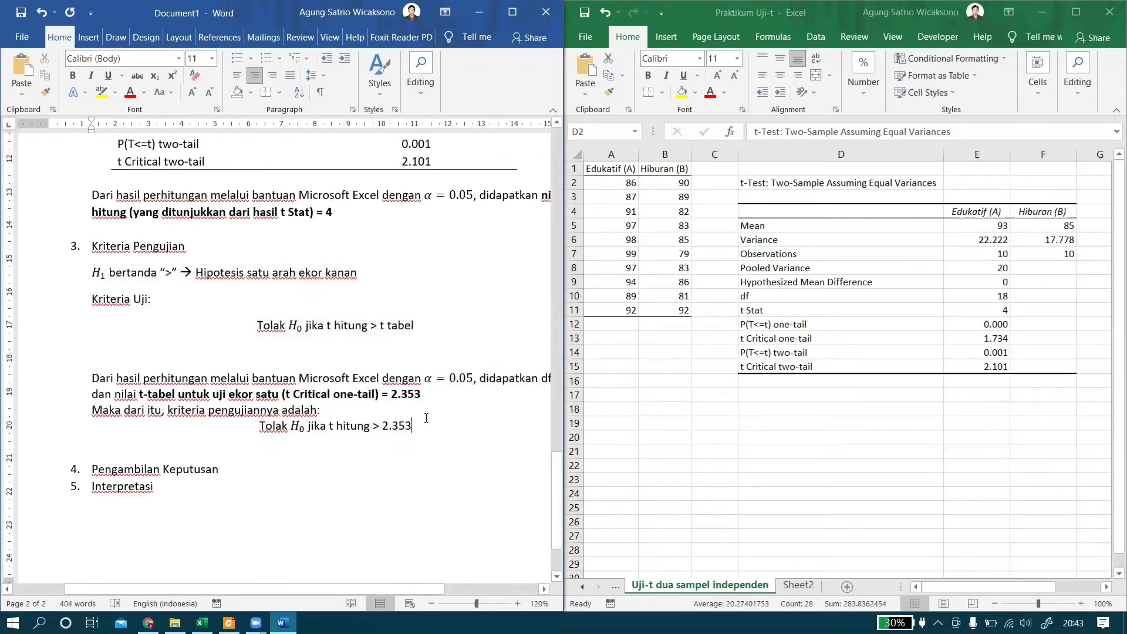
Step: Replace the ">" after "H1 bertanda" in Kriteria Pengujian with the "≠" copied from the H1 hypothesis
{"action": "left_click", "coordinate": [135, 289]}
{"action": "scroll", "coordinate": [171, 273], "scroll_direction": "up", "scroll_amount": 7}
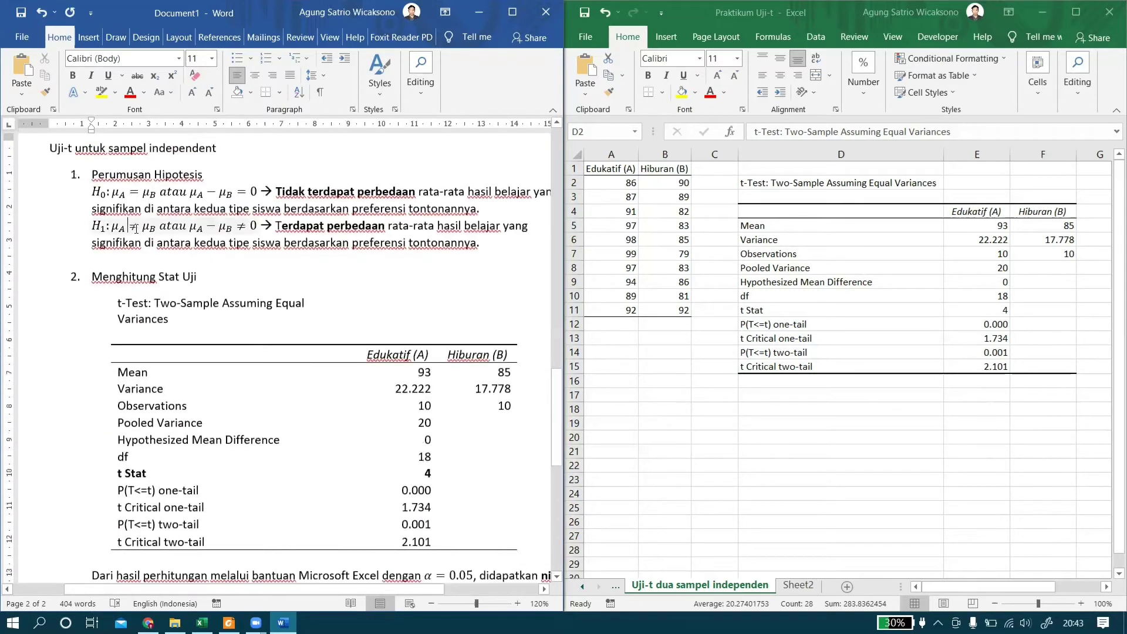
{"action": "double_click", "coordinate": [134, 229]}
{"action": "scroll", "coordinate": [174, 309], "scroll_direction": "down", "scroll_amount": 1}
{"action": "scroll", "coordinate": [174, 310], "scroll_direction": "down", "scroll_amount": 10}
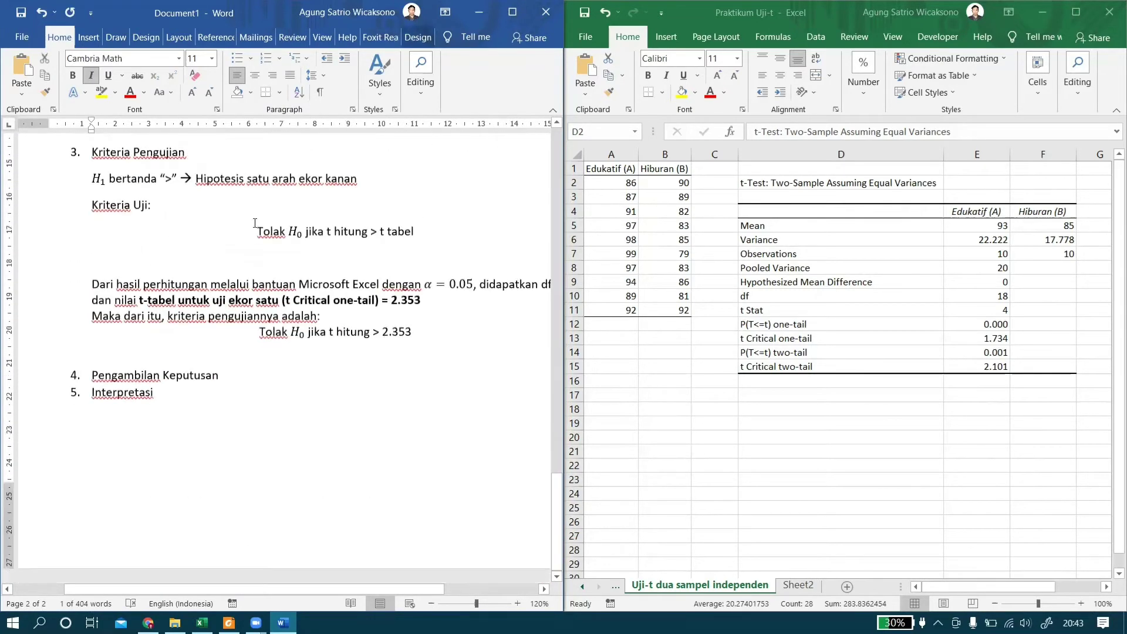
{"action": "double_click", "coordinate": [166, 176]}
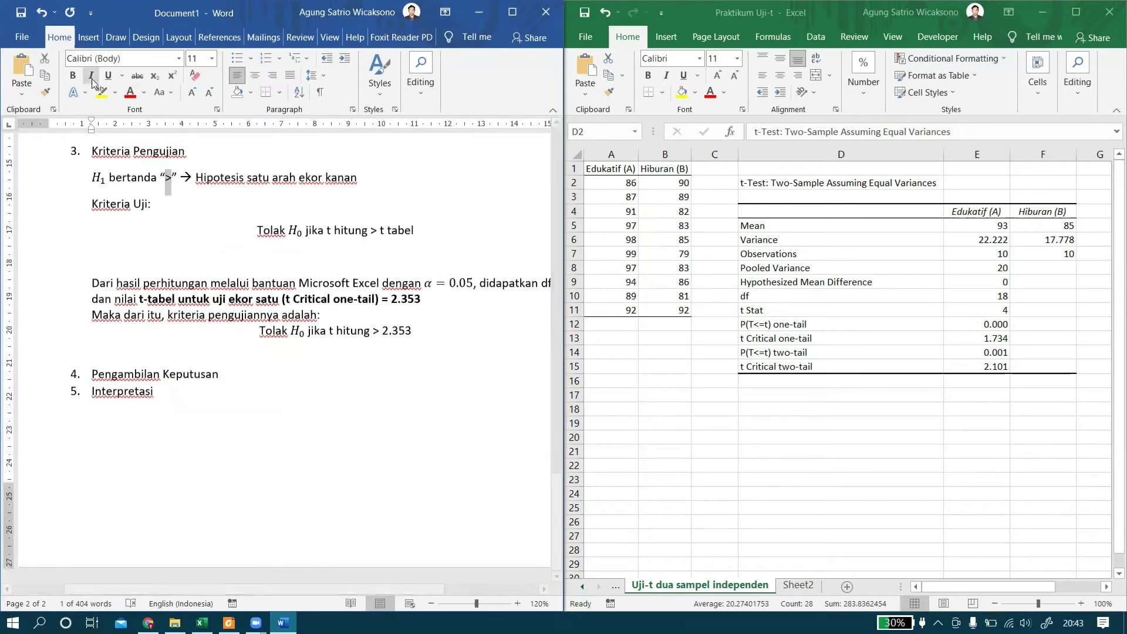
{"action": "left_click", "coordinate": [23, 81]}
{"action": "left_click", "coordinate": [310, 183]}
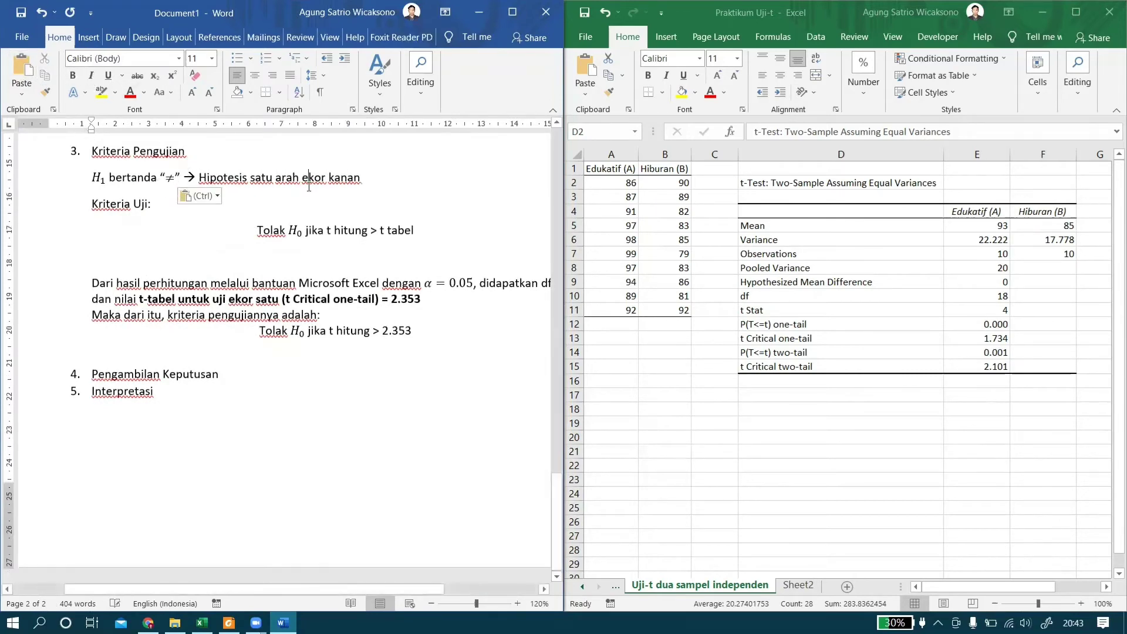
Step: Change the hypothesis type on the "H1 bertanda" line to "Hipotesis dua arah", removing "ekor kanan"
{"action": "scroll", "coordinate": [275, 182], "scroll_direction": "up", "scroll_amount": 2}
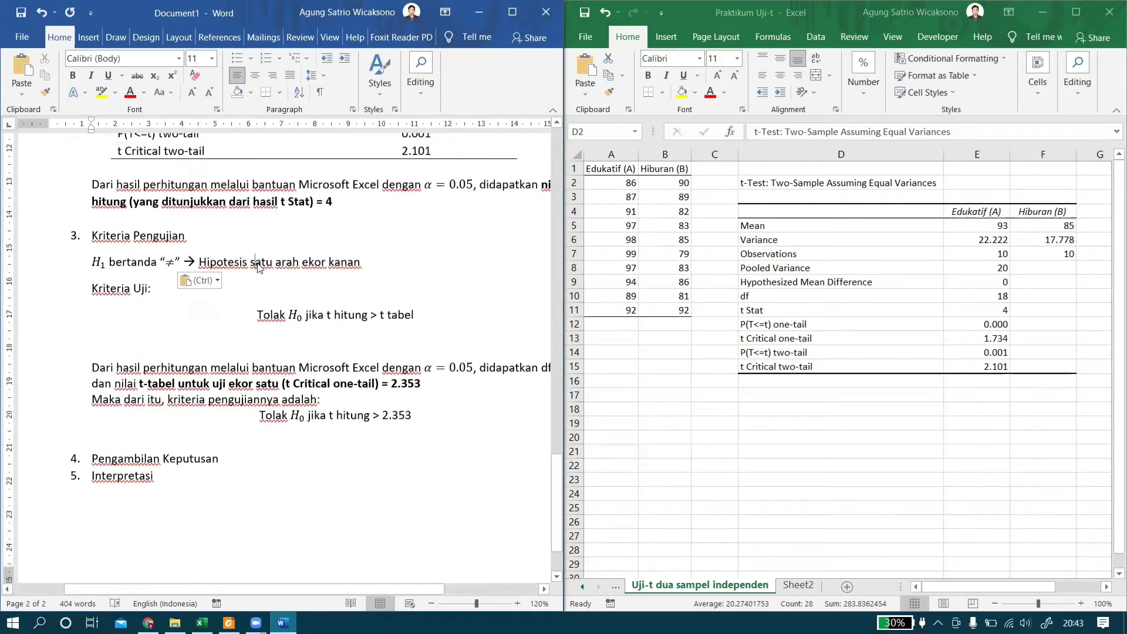
{"action": "double_click", "coordinate": [258, 263]}
{"action": "type", "text": "dy"}
{"action": "key", "text": "BackSpace"}
{"action": "type", "text": "ua"}
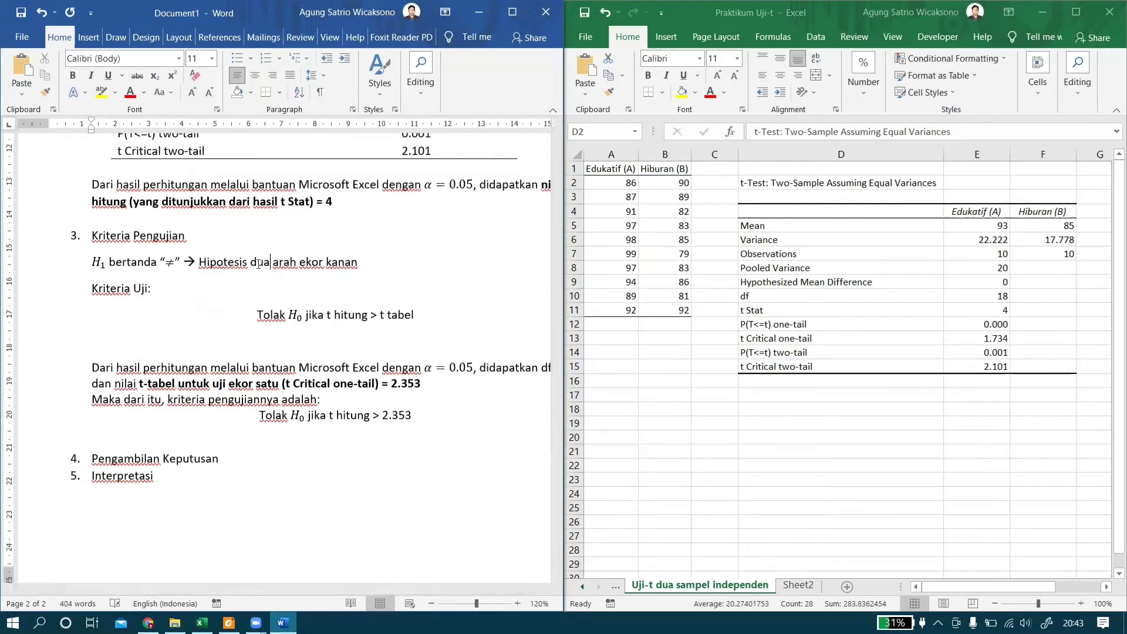
{"action": "key", "text": "ctrl+shift+Right"}
{"action": "key", "text": "ctrl+shift+Right"}
{"action": "key", "text": "BackSpace"}
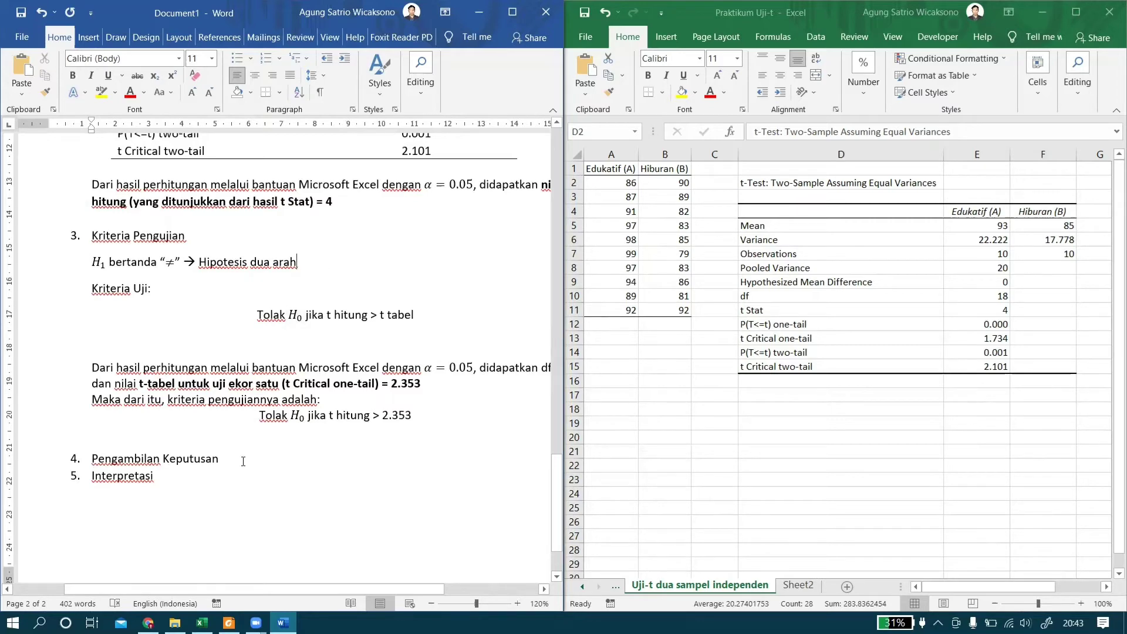
Step: Switch to Foxit Reader, check the two-tailed rejection rule on the "Kriteria Pengujian" slide, and return to Word
{"action": "left_click", "coordinate": [229, 623]}
{"action": "scroll", "coordinate": [258, 436], "scroll_direction": "down", "scroll_amount": 1}
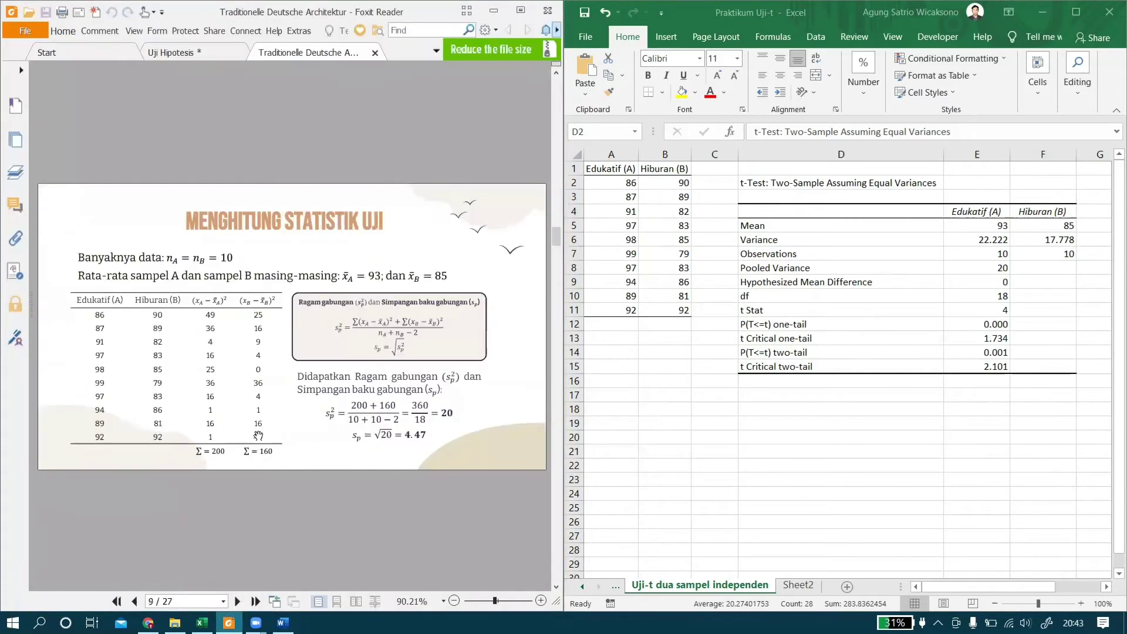
{"action": "scroll", "coordinate": [258, 436], "scroll_direction": "down", "scroll_amount": 3}
{"action": "scroll", "coordinate": [259, 433], "scroll_direction": "up", "scroll_amount": 1}
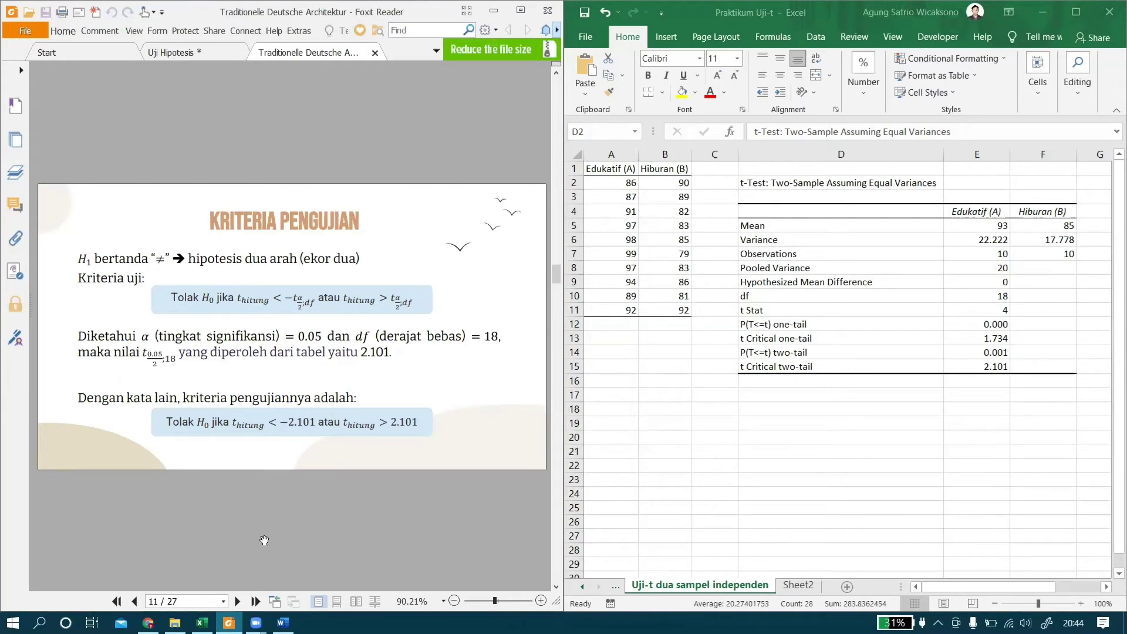
{"action": "left_click", "coordinate": [228, 622]}
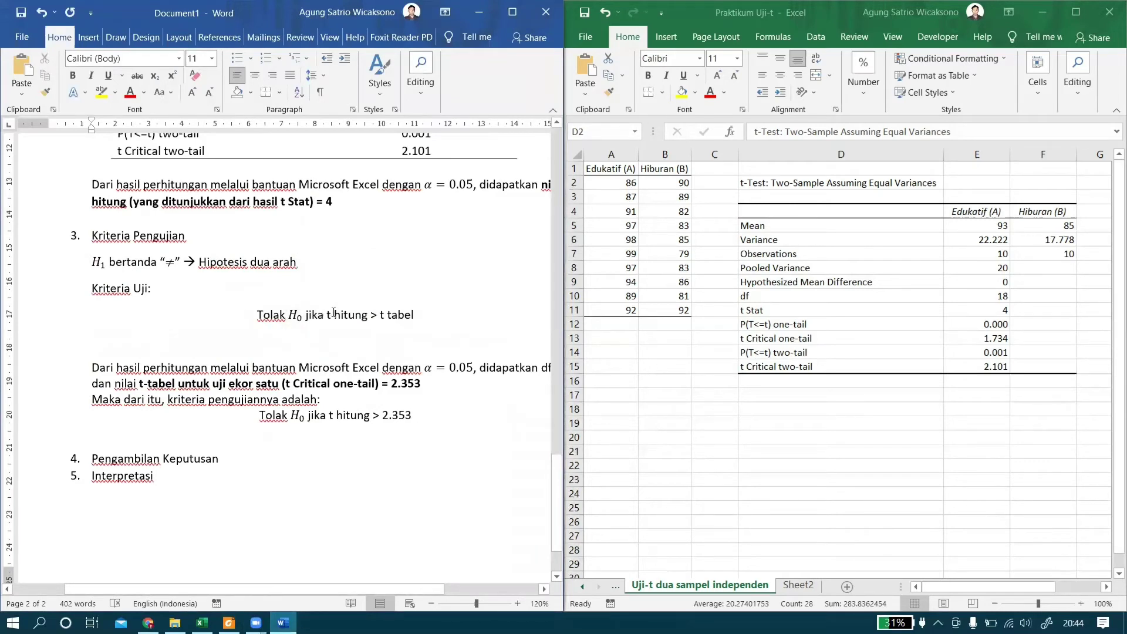
Step: Rewrite the rejection rule under "Kriteria Uji" as "Tolak H0 jika t hitung < -t tabel atau t hitung > t tabel"
{"action": "left_click", "coordinate": [376, 314]}
{"action": "key", "text": "BackSpace"}
{"action": "type", "text": "< "}
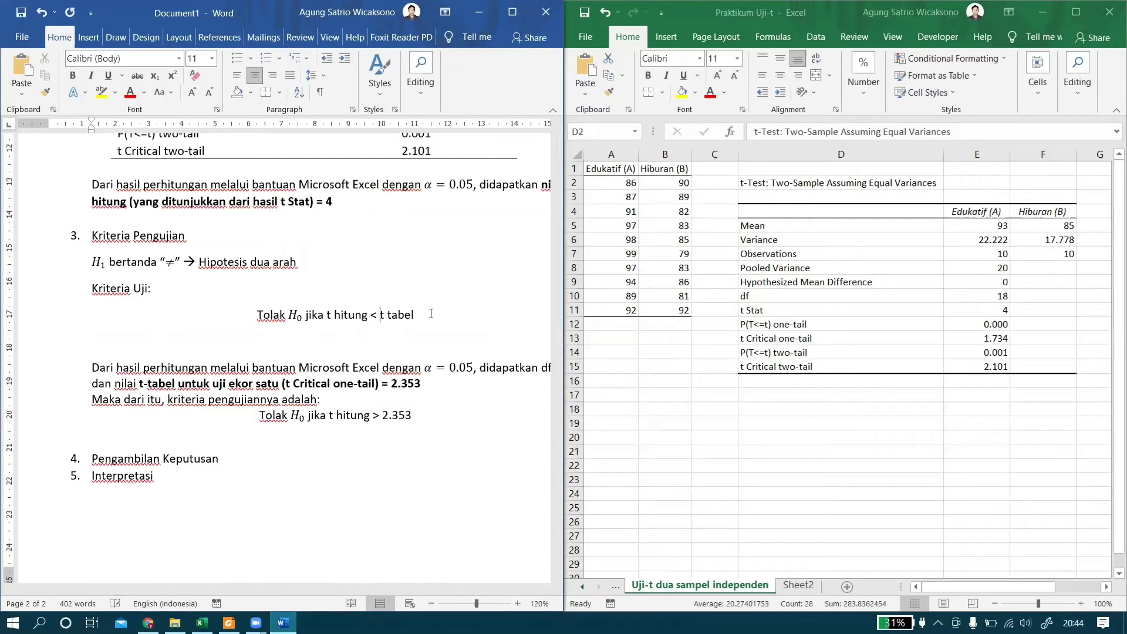
{"action": "type", "text": "-"}
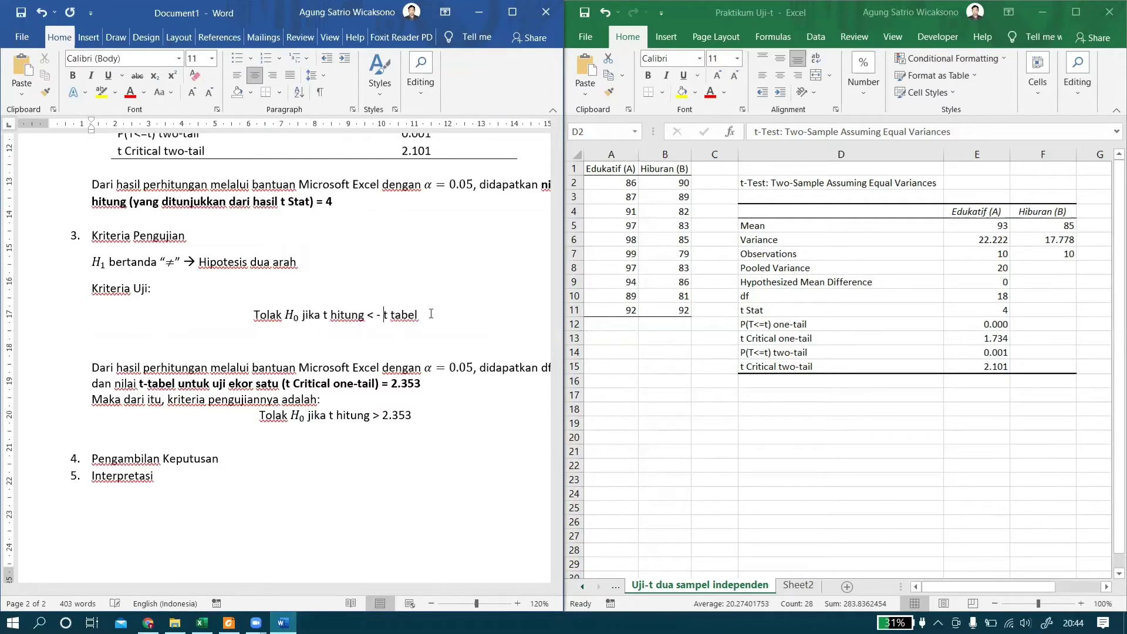
{"action": "key", "text": "BackSpace"}
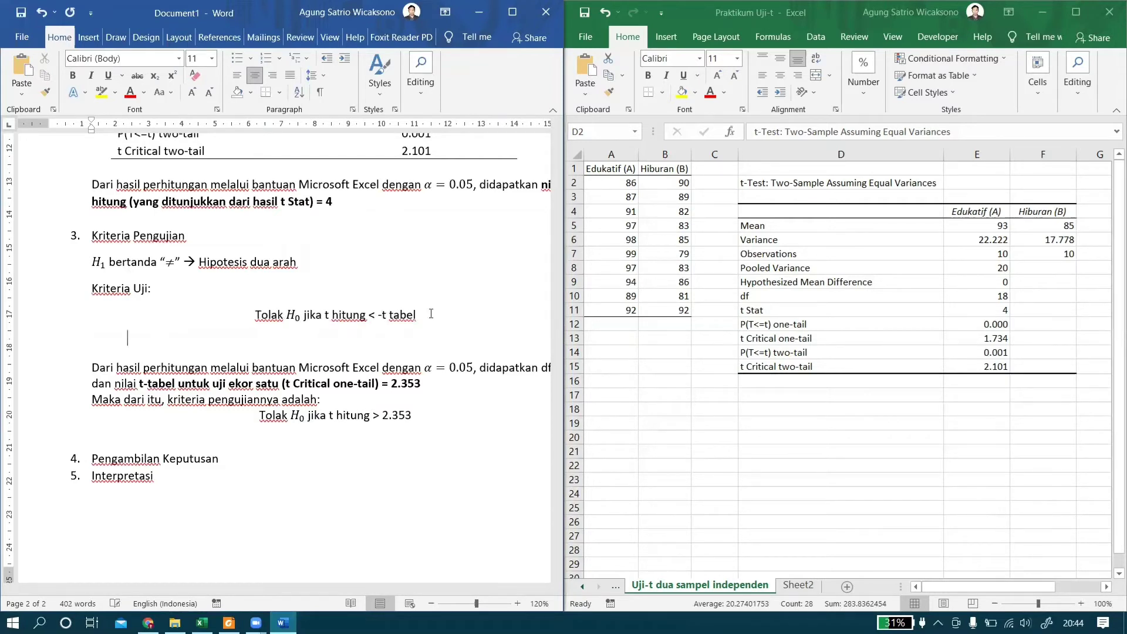
{"action": "left_click", "coordinate": [431, 313]}
{"action": "type", "text": "atau"}
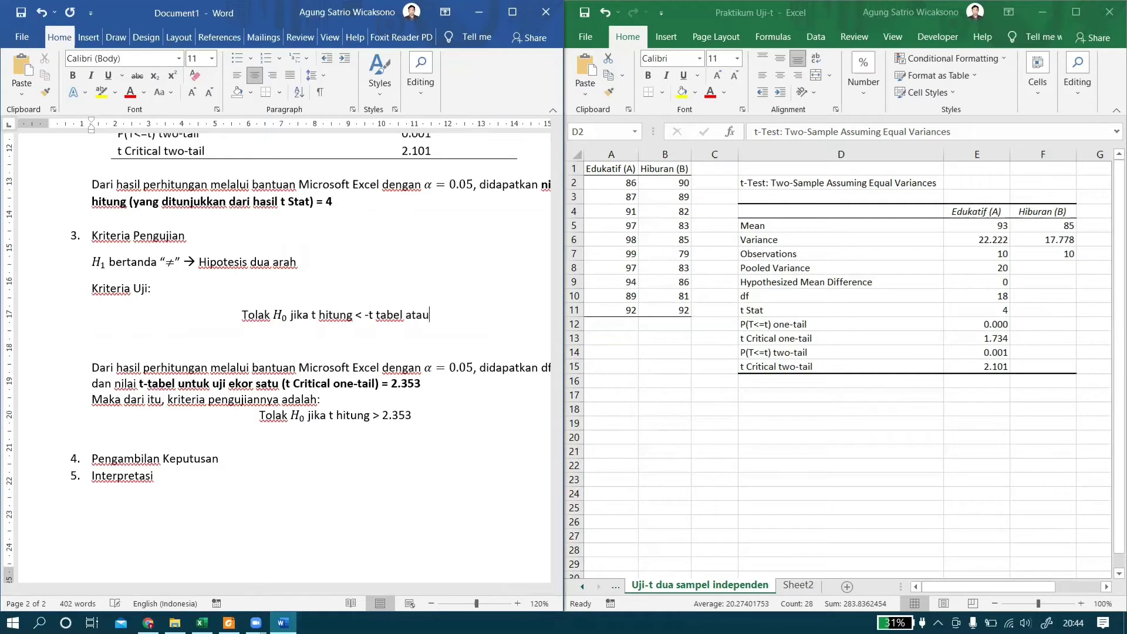
{"action": "type", "text": " t hitung"}
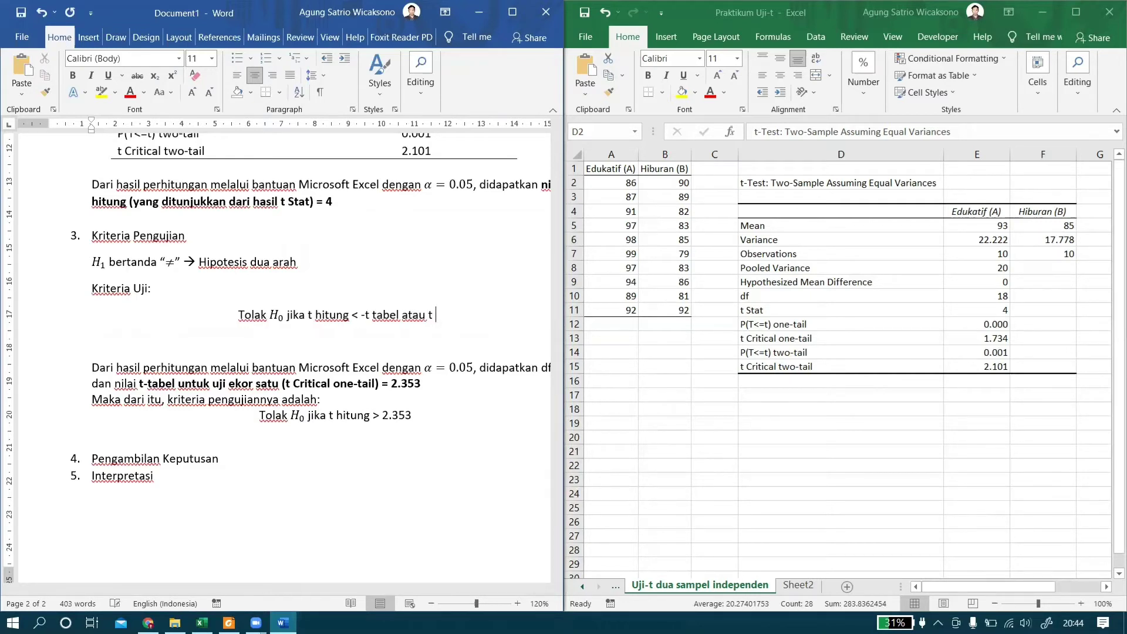
{"action": "type", "text": " > t tabe"}
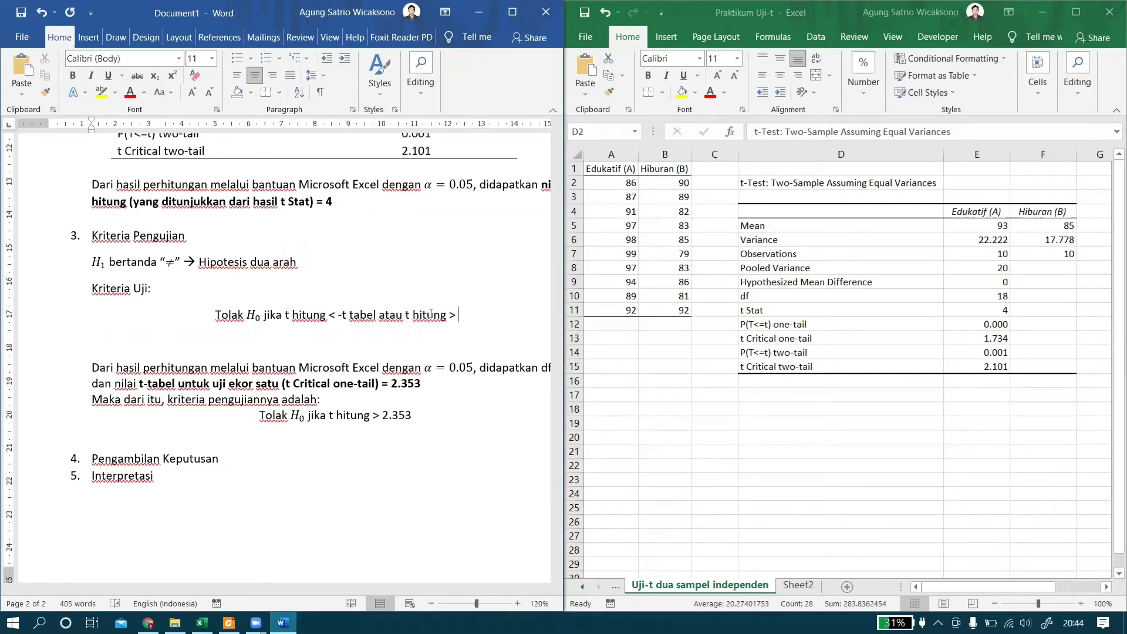
{"action": "type", "text": "l"}
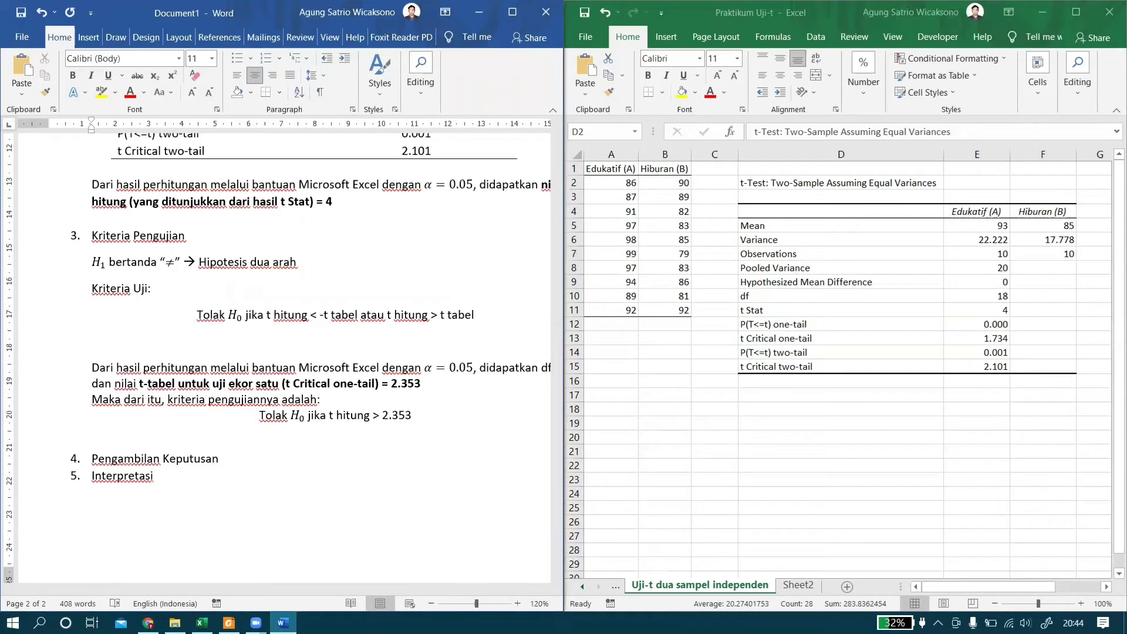
{"action": "left_click_drag", "start_coordinate": [475, 319], "coordinate": [387, 319]}
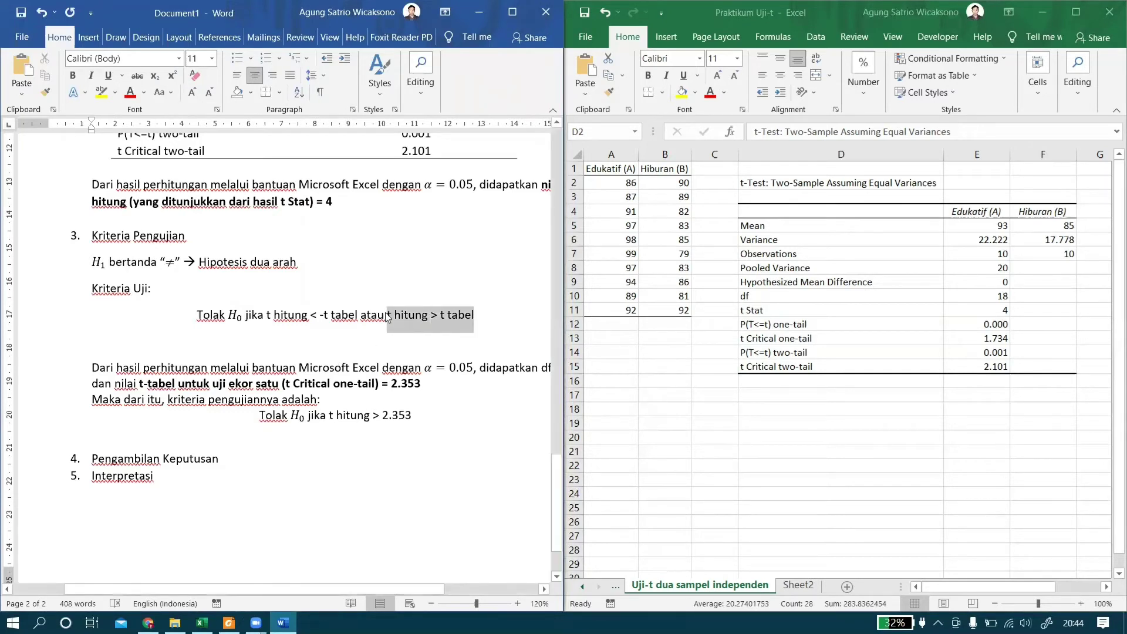
{"action": "left_click_drag", "start_coordinate": [246, 318], "coordinate": [360, 317]}
Step: Tidy the spacing below the rejection rule to a single left-aligned blank line before the "Dari hasil perhitungan" paragraph
{"action": "left_click", "coordinate": [299, 333]}
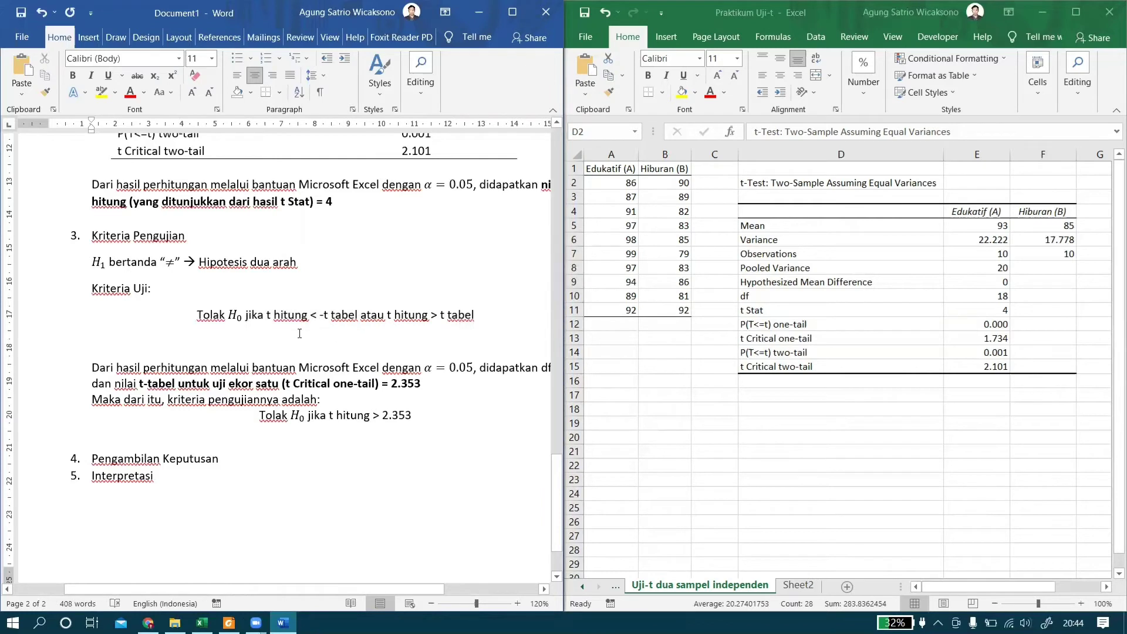
{"action": "key", "text": "ctrl+l"}
{"action": "key", "text": "Delete"}
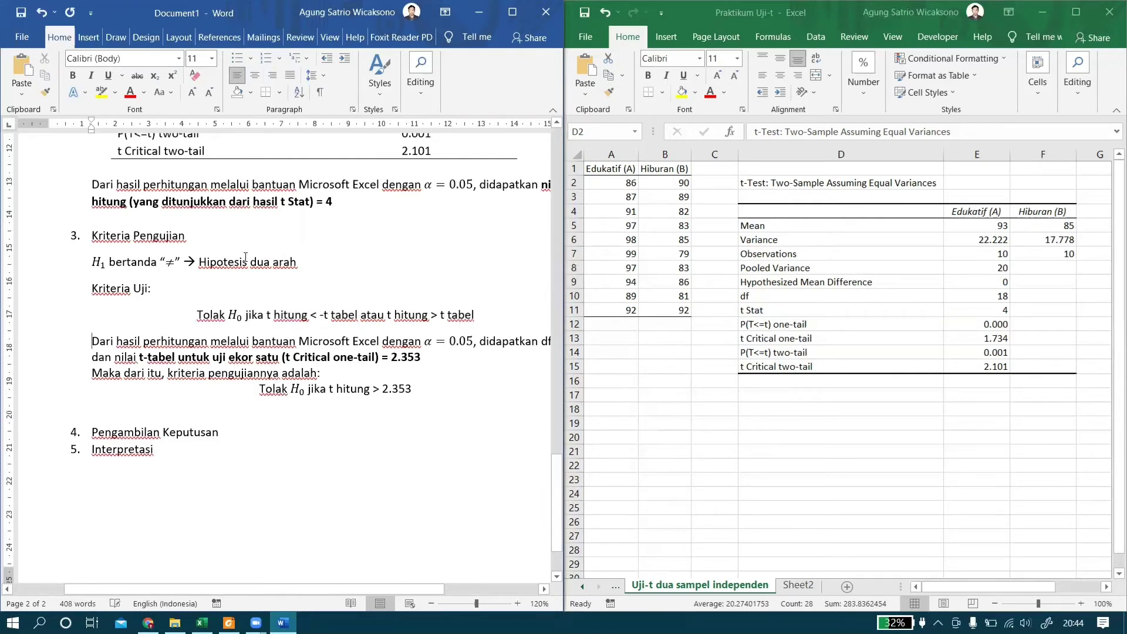
{"action": "key", "text": "Return"}
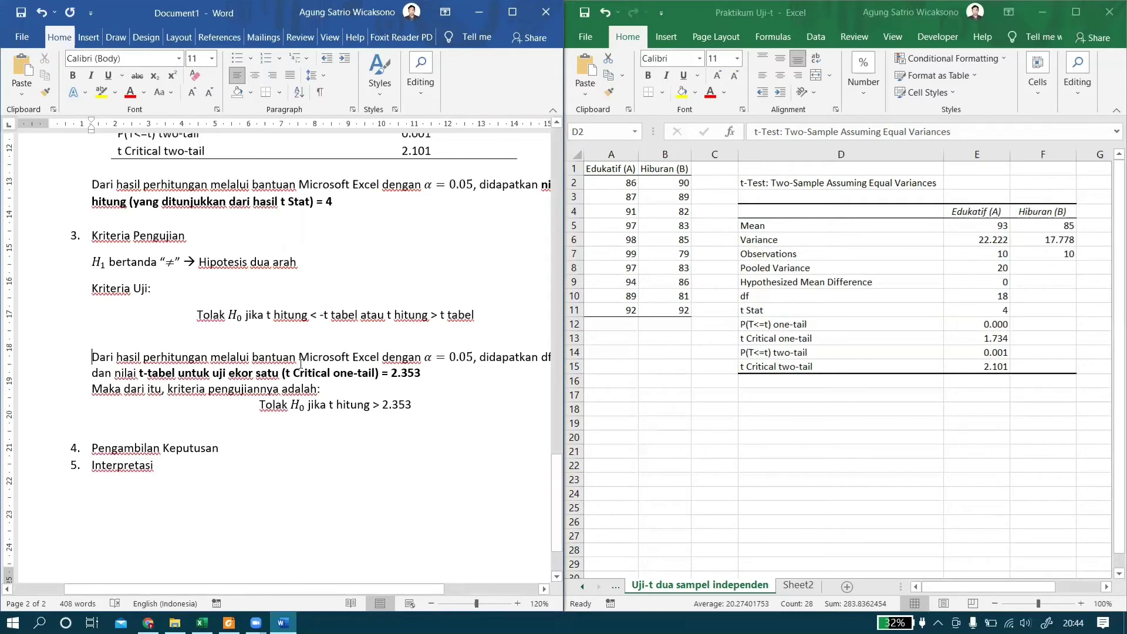
Step: Make the df row bold in the t-test output table under "Menghitung Stat Uji"
{"action": "left_click_drag", "start_coordinate": [405, 590], "coordinate": [436, 589]}
{"action": "scroll", "coordinate": [538, 361], "scroll_direction": "up", "scroll_amount": 3}
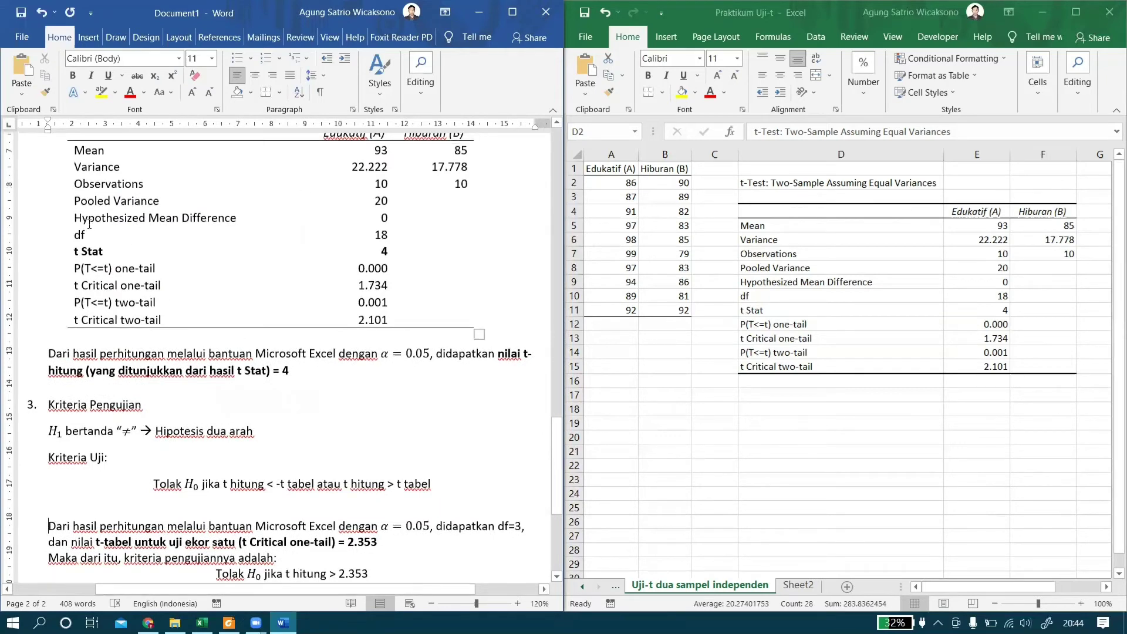
{"action": "left_click_drag", "start_coordinate": [95, 233], "coordinate": [376, 235]}
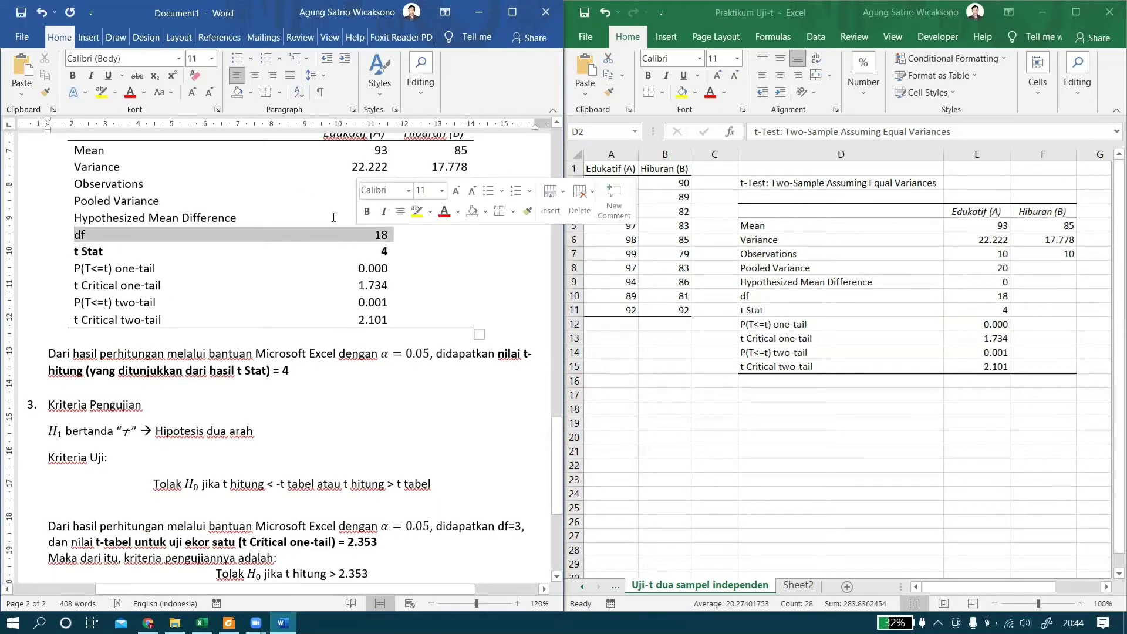
{"action": "key", "text": "ctrl+b"}
Step: Set the df value in the "Dari hasil perhitungan" paragraph of Kriteria Pengujian to 18
{"action": "scroll", "coordinate": [513, 363], "scroll_direction": "down", "scroll_amount": 3}
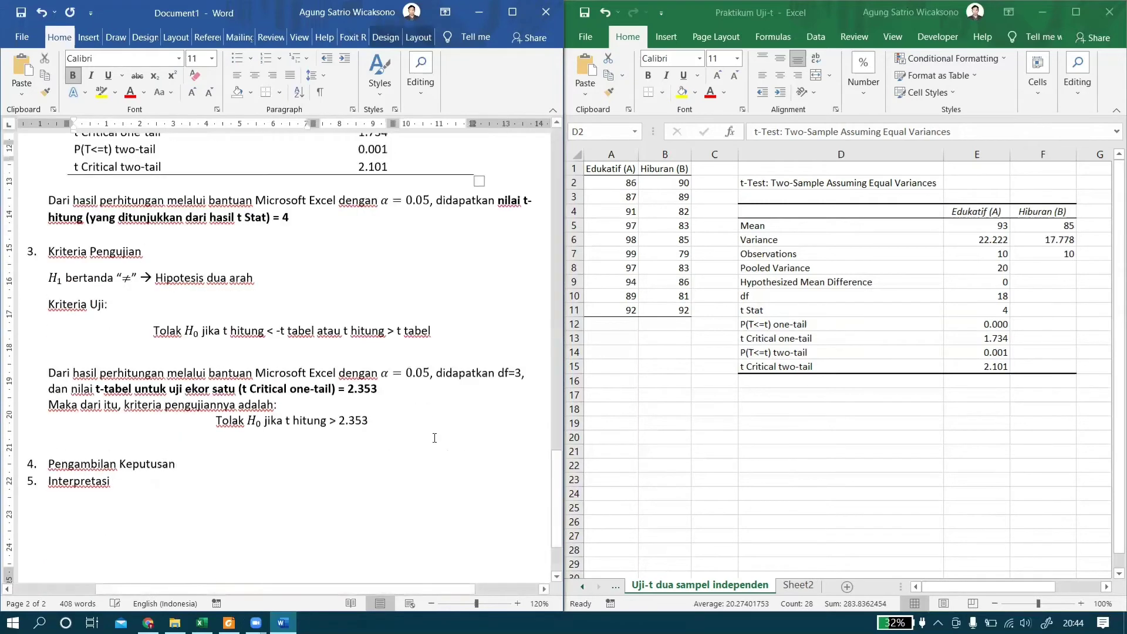
{"action": "left_click", "coordinate": [519, 353]}
{"action": "type", "text": "8"}
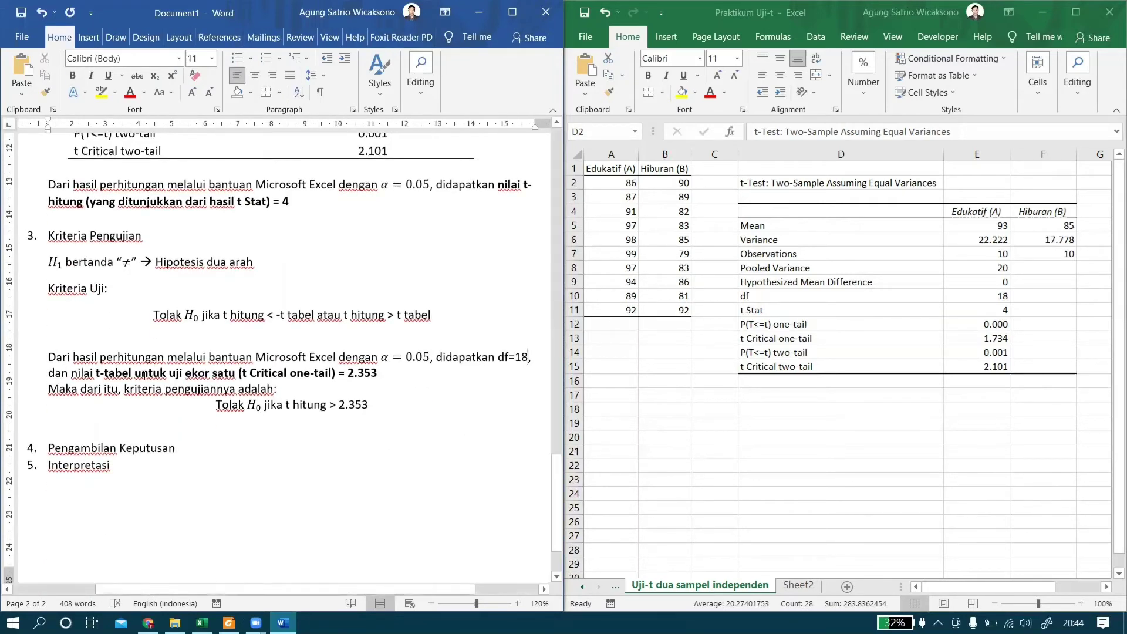
Step: Change "satu" to "dua" in the bold phrase "t-tabel untuk uji ekor satu" in Kriteria Pengujian
{"action": "left_click", "coordinate": [198, 374]}
{"action": "double_click", "coordinate": [198, 374]}
{"action": "left_click", "coordinate": [224, 374]}
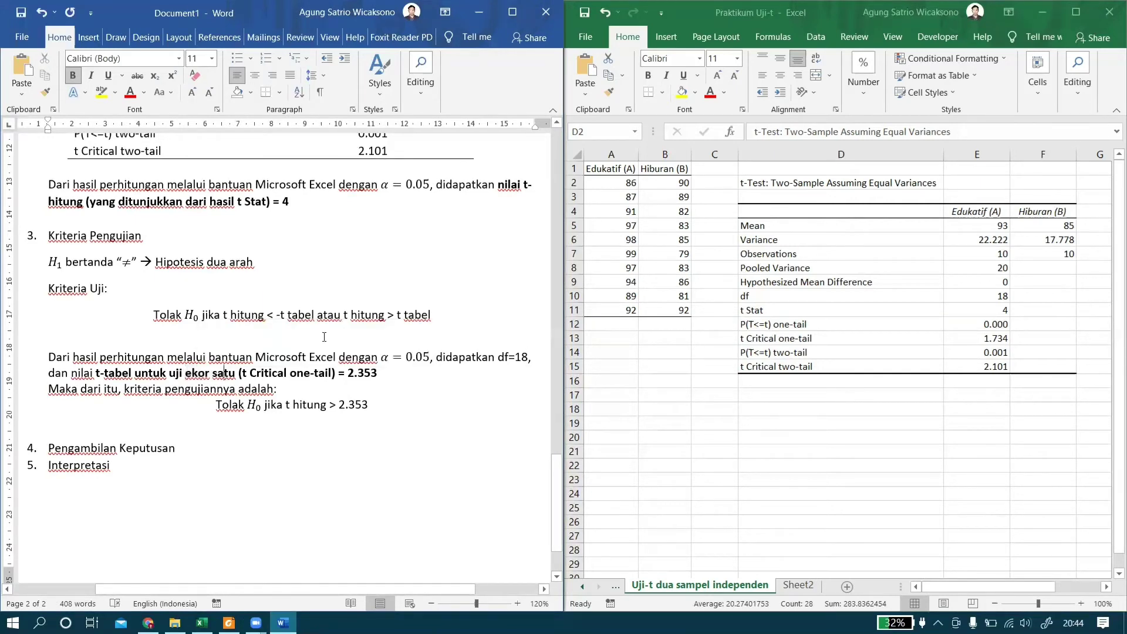
{"action": "double_click", "coordinate": [221, 373]}
{"action": "type", "text": "due"}
{"action": "key", "text": "BackSpace"}
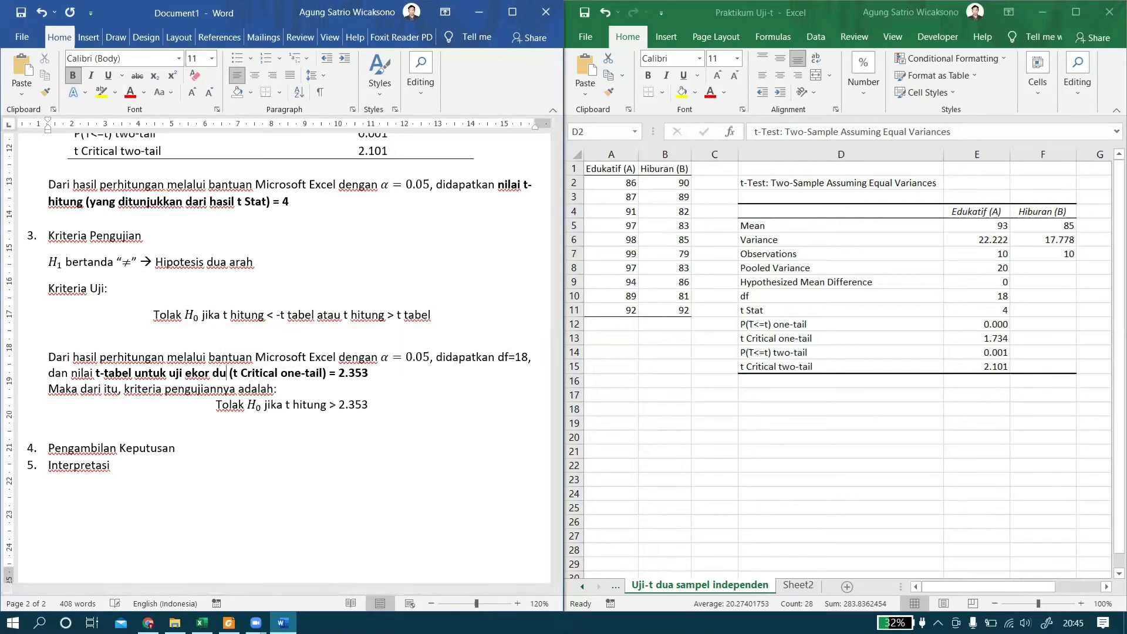
{"action": "type", "text": "a"}
Step: Make the "t Critical two-tail" row bold in the t-test output table
{"action": "scroll", "coordinate": [352, 538], "scroll_direction": "up", "scroll_amount": 3}
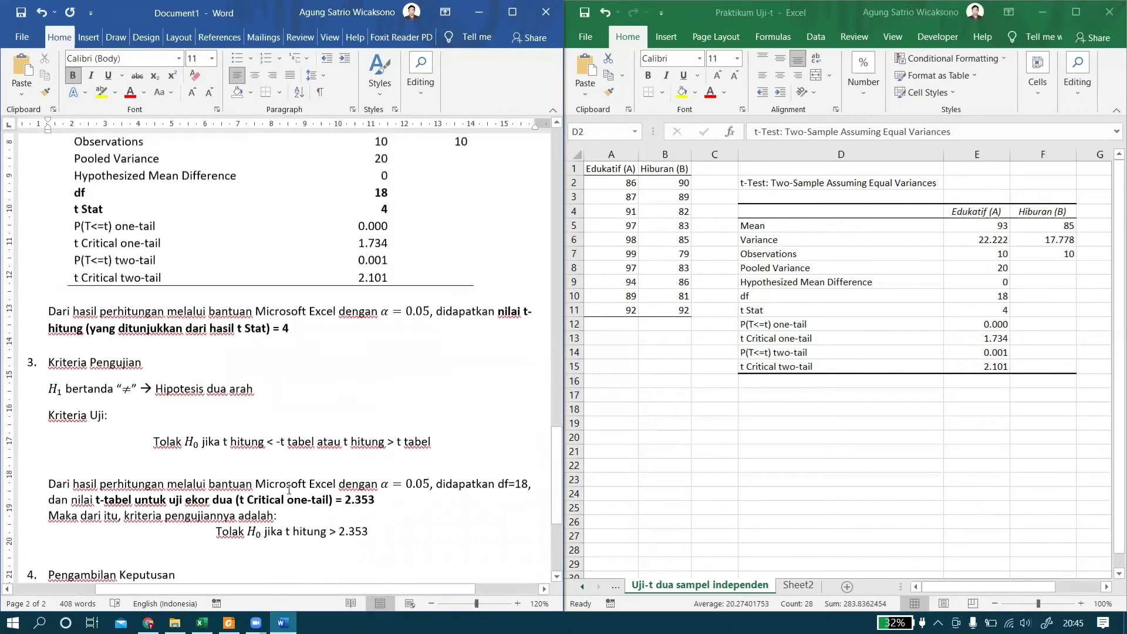
{"action": "left_click_drag", "start_coordinate": [76, 277], "coordinate": [393, 277]}
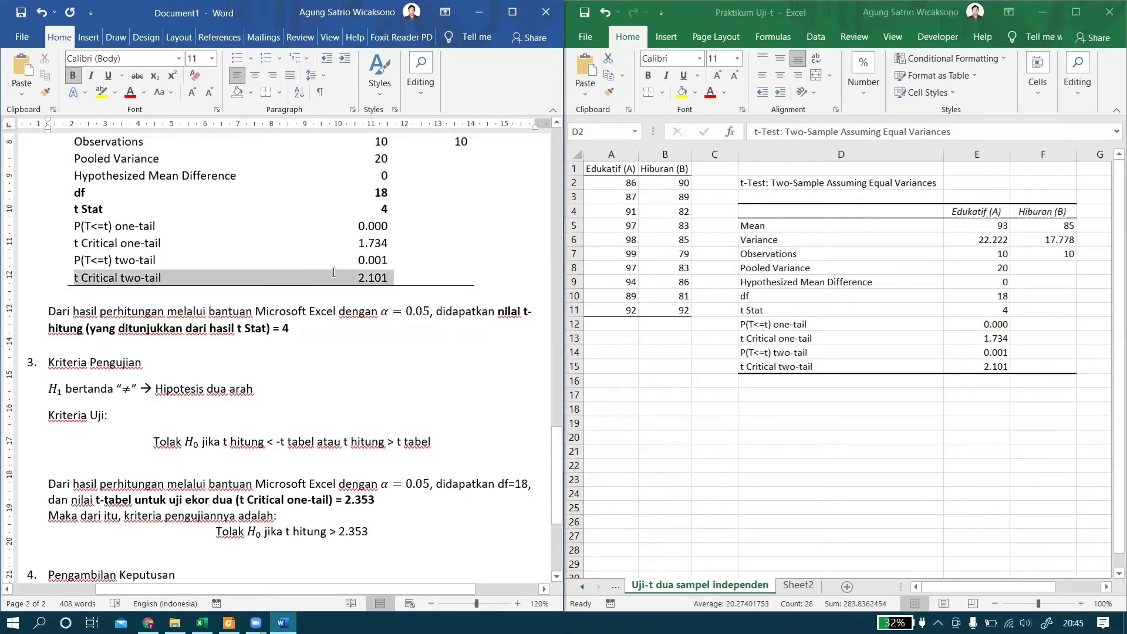
{"action": "left_click", "coordinate": [73, 75]}
{"action": "scroll", "coordinate": [265, 464], "scroll_direction": "up", "scroll_amount": 3}
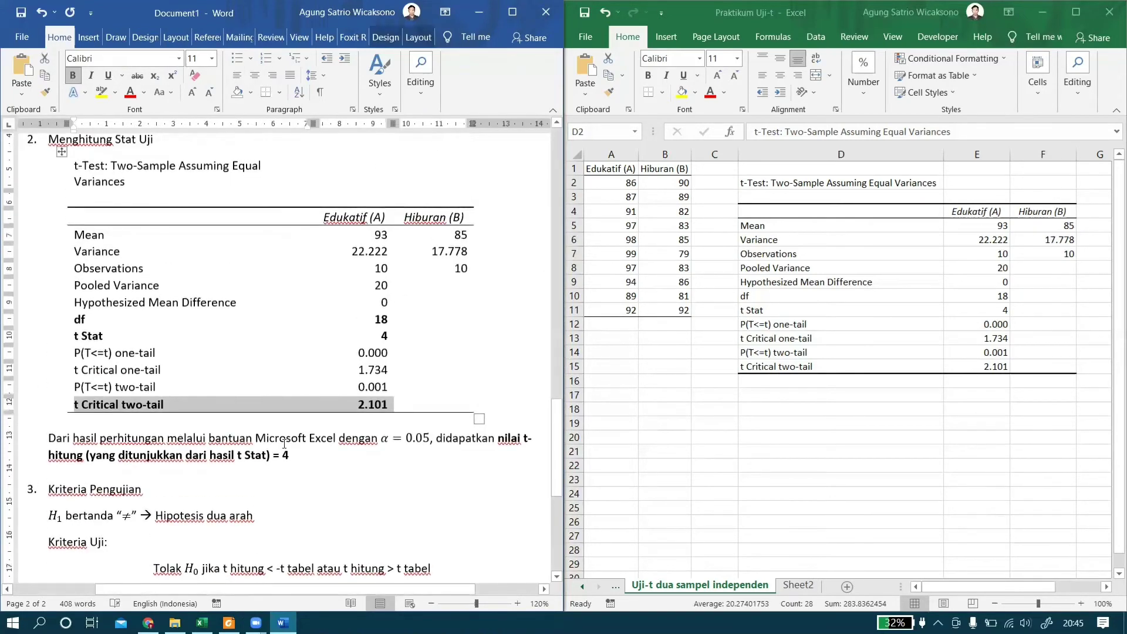
{"action": "left_click", "coordinate": [207, 370]}
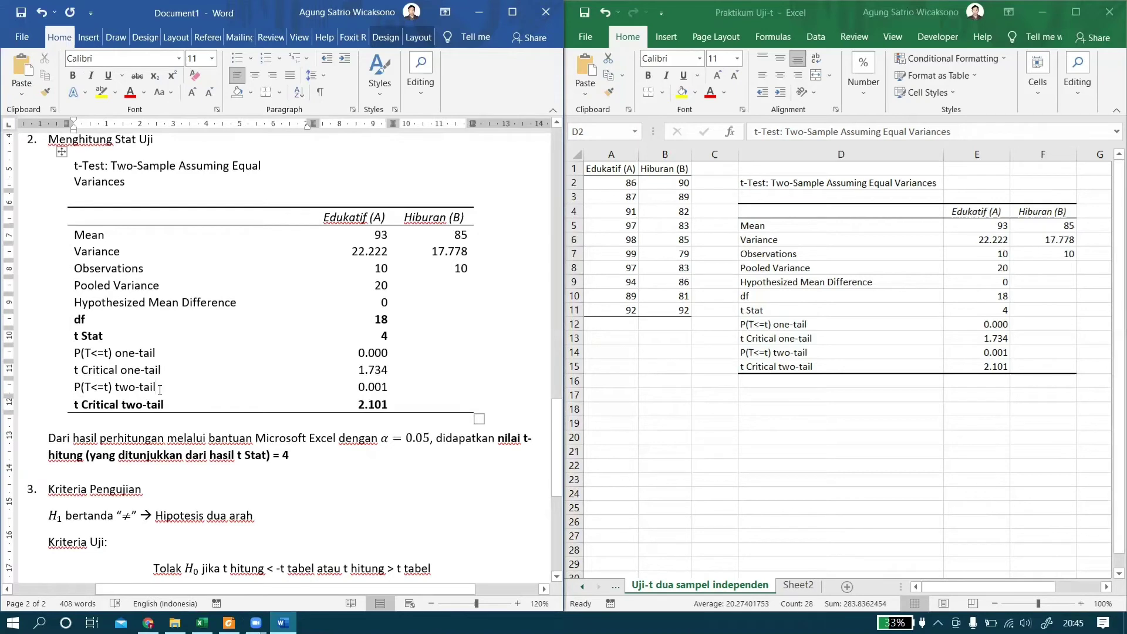
Step: Change "one" to "two" in the parenthesised "t Critical one-tail" of the Kriteria Pengujian paragraph
{"action": "scroll", "coordinate": [166, 323], "scroll_direction": "down", "scroll_amount": 3}
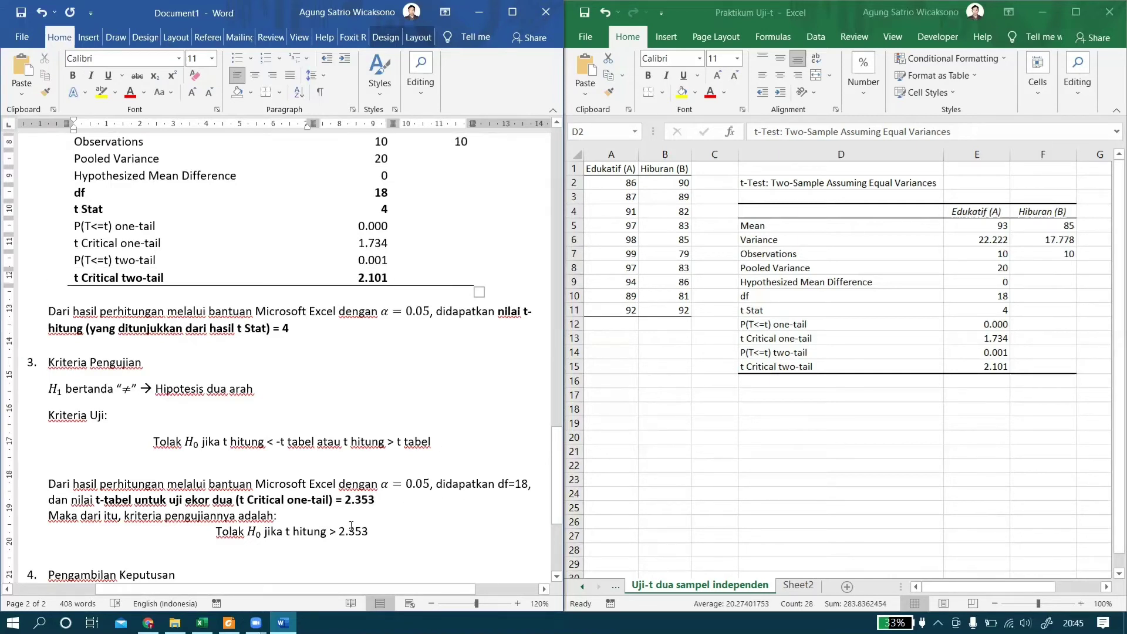
{"action": "left_click", "coordinate": [295, 499]}
{"action": "double_click", "coordinate": [300, 499]}
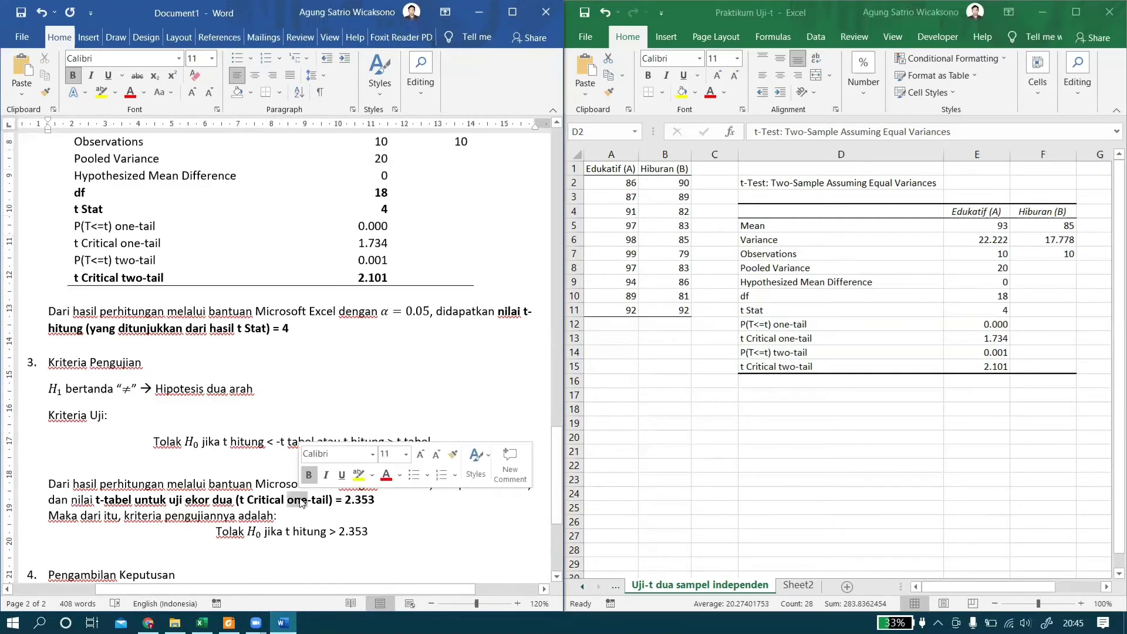
{"action": "type", "text": "two"}
Step: Set the t-table value after "(t Critical two-tail) =" to 2.101
{"action": "key", "text": "Right"}
{"action": "key", "text": "Right"}
{"action": "key", "text": "Right"}
{"action": "key", "text": "Right"}
{"action": "key", "text": "Right"}
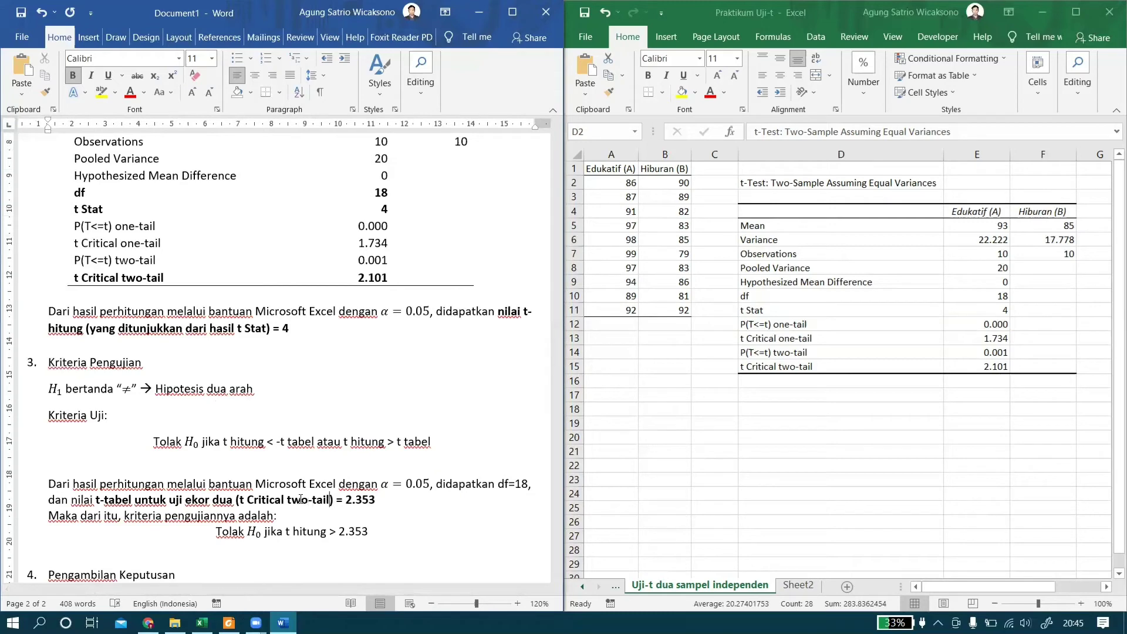
{"action": "key", "text": "Right"}
{"action": "key", "text": "shift+Right"}
{"action": "key", "text": "shift+Right"}
{"action": "key", "text": "shift+Right"}
{"action": "key", "text": "shift+Right"}
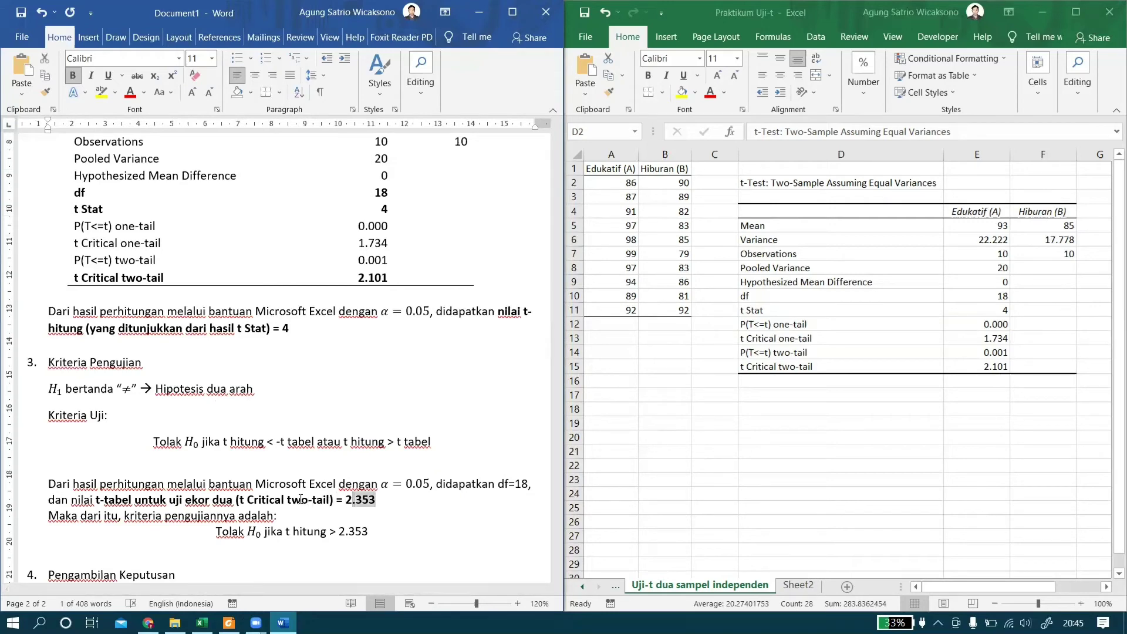
{"action": "type", "text": ".101"}
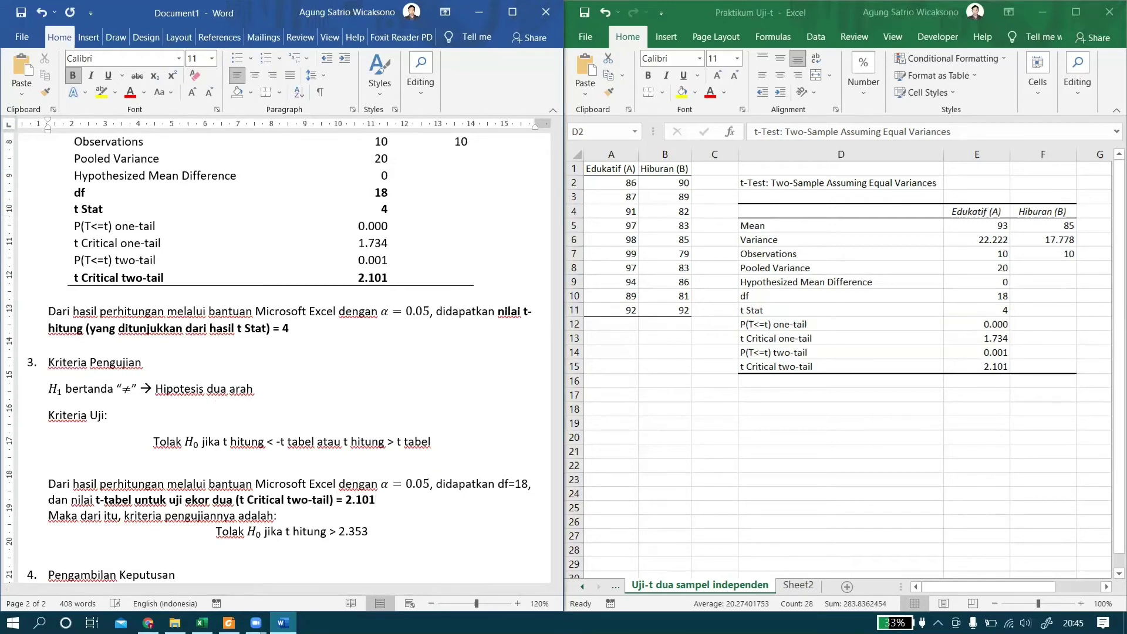
Step: Copy the two-sided rejection rule under "Kriteria Uji" over the old rule below "Maka dari itu, kriteria pengujiannya adalah:"
{"action": "scroll", "coordinate": [283, 448], "scroll_direction": "down", "scroll_amount": 2}
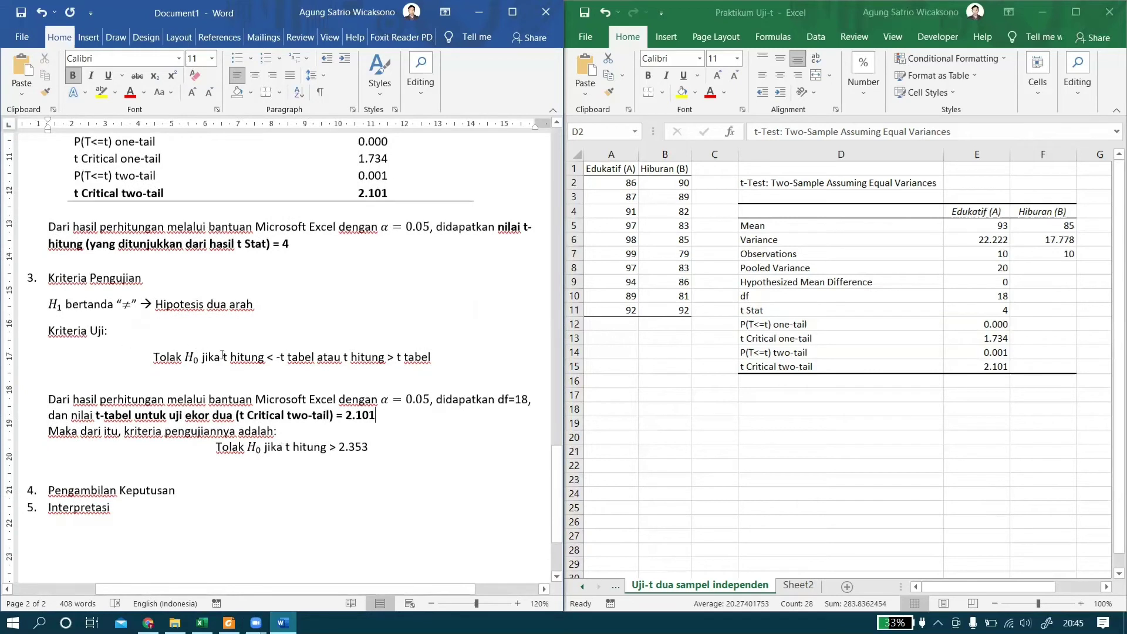
{"action": "left_click_drag", "start_coordinate": [153, 356], "coordinate": [432, 358]}
{"action": "key", "text": "ctrl+c"}
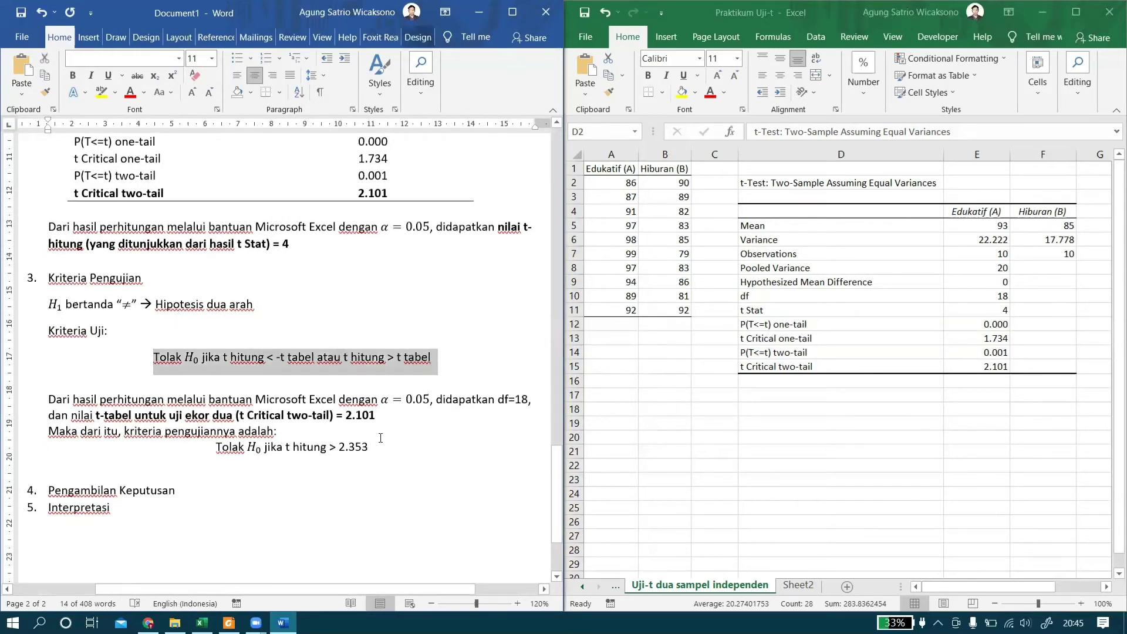
{"action": "left_click_drag", "start_coordinate": [370, 447], "coordinate": [218, 449]}
{"action": "key", "text": "ctrl+v"}
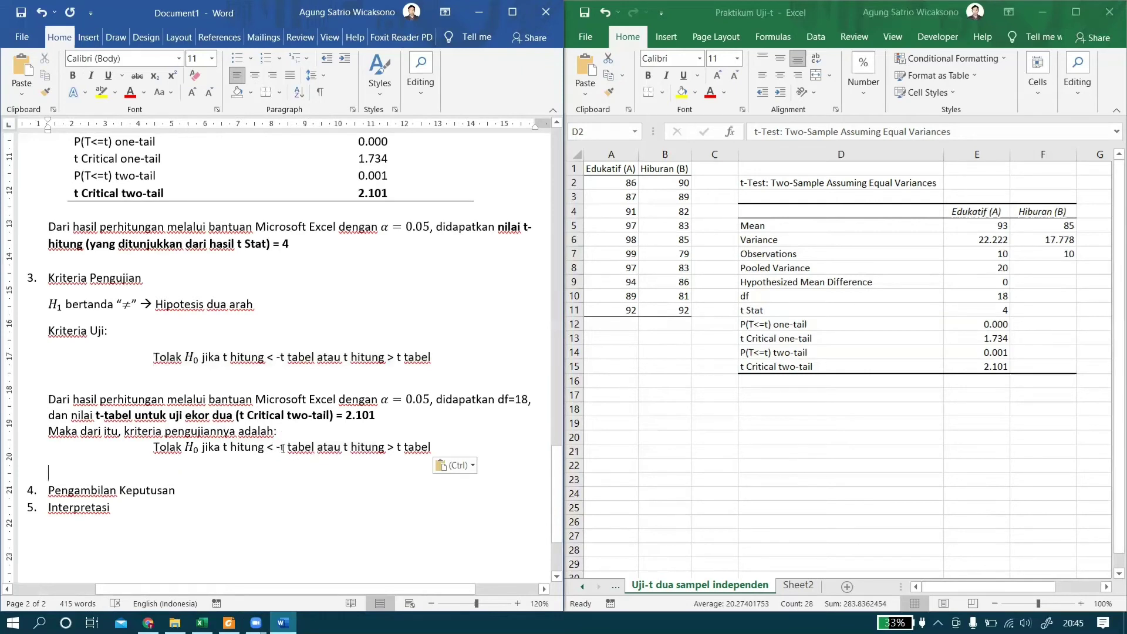
Step: Replace both "t tabel" terms in the pasted rule with 2.101, giving "t hitung < -2.101 atau t hitung > 2.101"
{"action": "left_click_drag", "start_coordinate": [280, 447], "coordinate": [313, 446]}
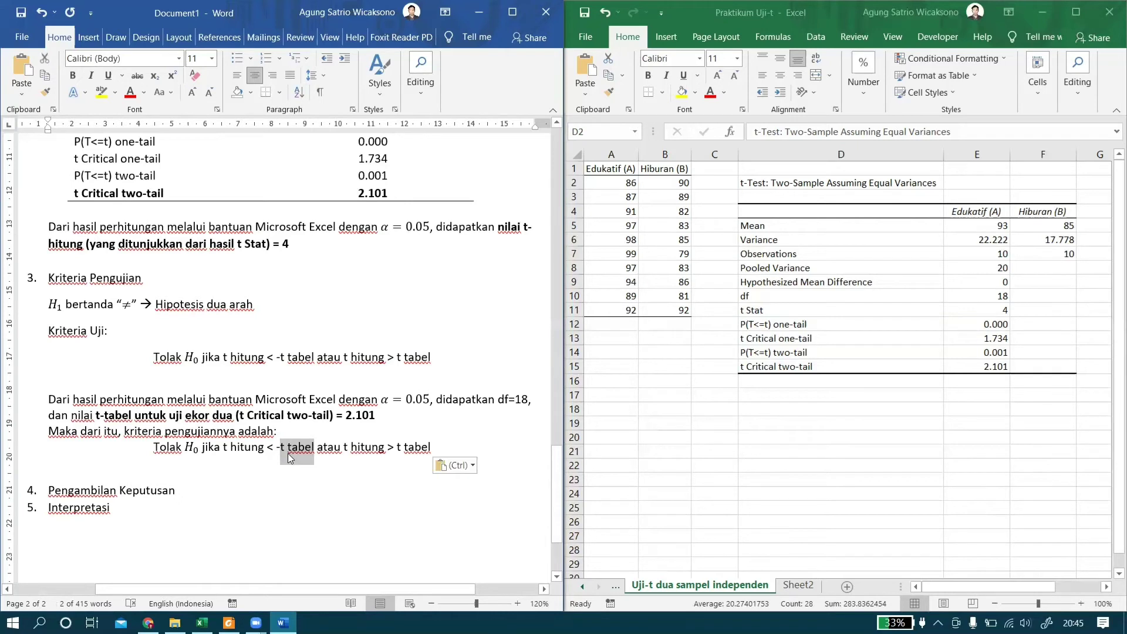
{"action": "type", "text": "2.101"}
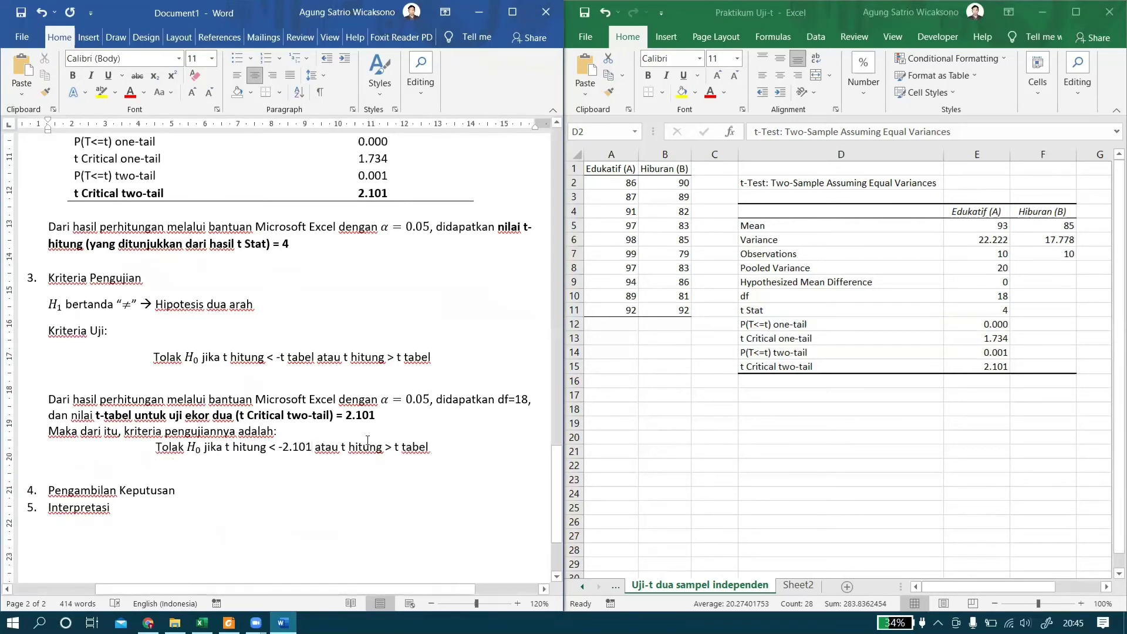
{"action": "left_click_drag", "start_coordinate": [396, 448], "coordinate": [433, 449]}
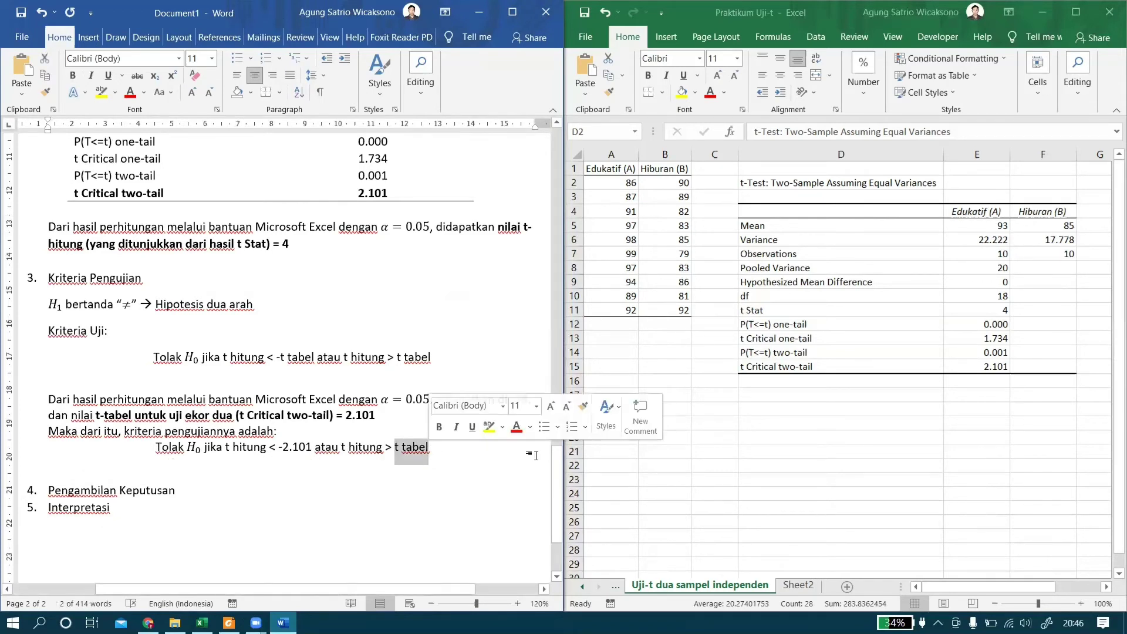
{"action": "type", "text": "2.101"}
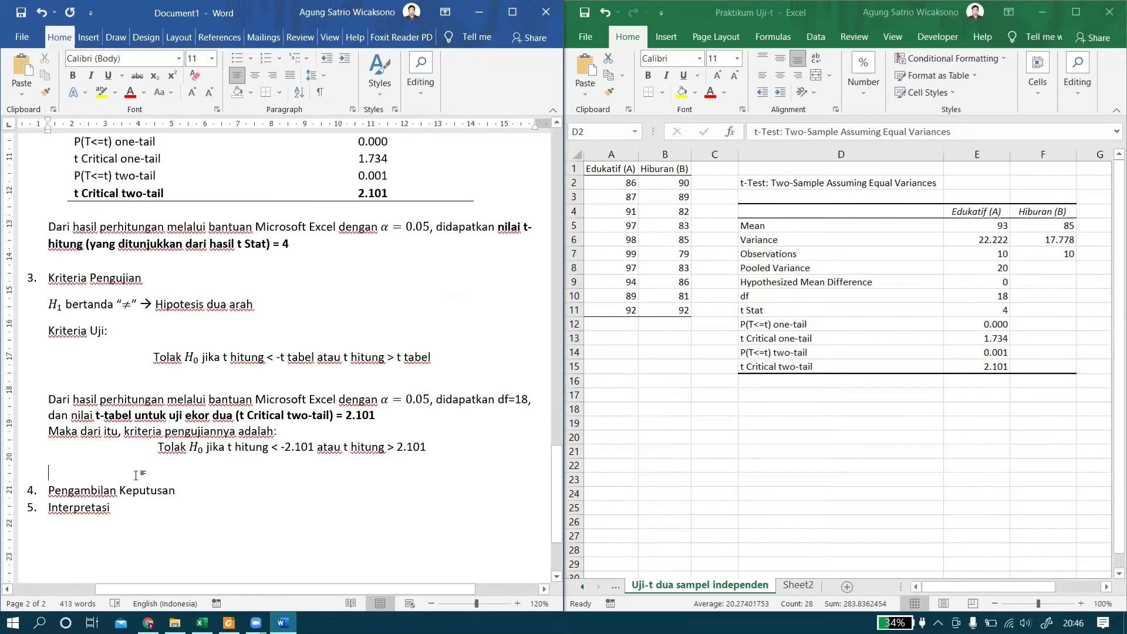
Step: Insert empty unnumbered lines between the "Pengambilan Keputusan" and "Interpretasi" headings
{"action": "scroll", "coordinate": [139, 470], "scroll_direction": "down", "scroll_amount": 3}
{"action": "left_click", "coordinate": [192, 405]}
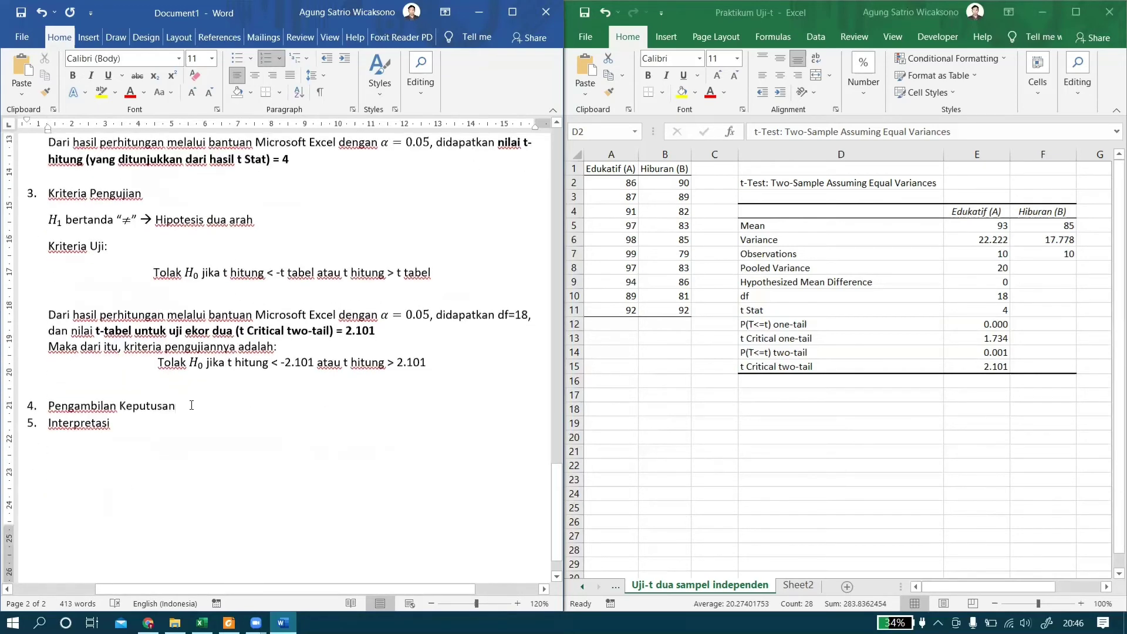
{"action": "key", "text": "Return"}
{"action": "key", "text": "Delete"}
{"action": "key", "text": "Return"}
{"action": "key", "text": "Return"}
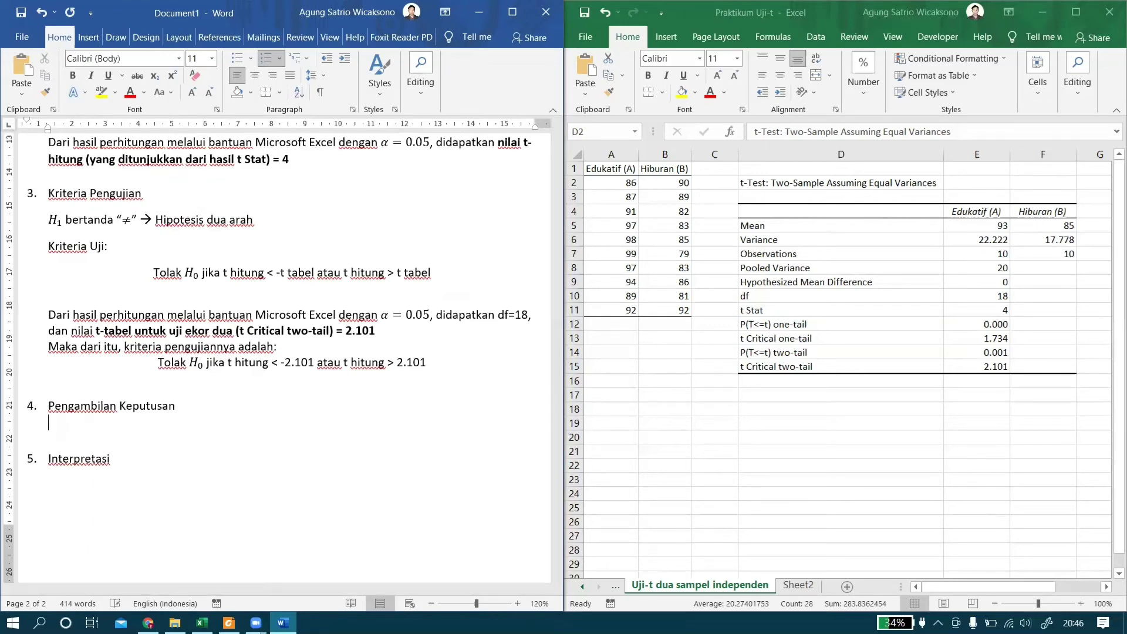
Step: Add another unnumbered empty line below the "Pengambilan Keputusan" heading of the independent-samples test
{"action": "key", "text": "Left"}
{"action": "key", "text": "Return"}
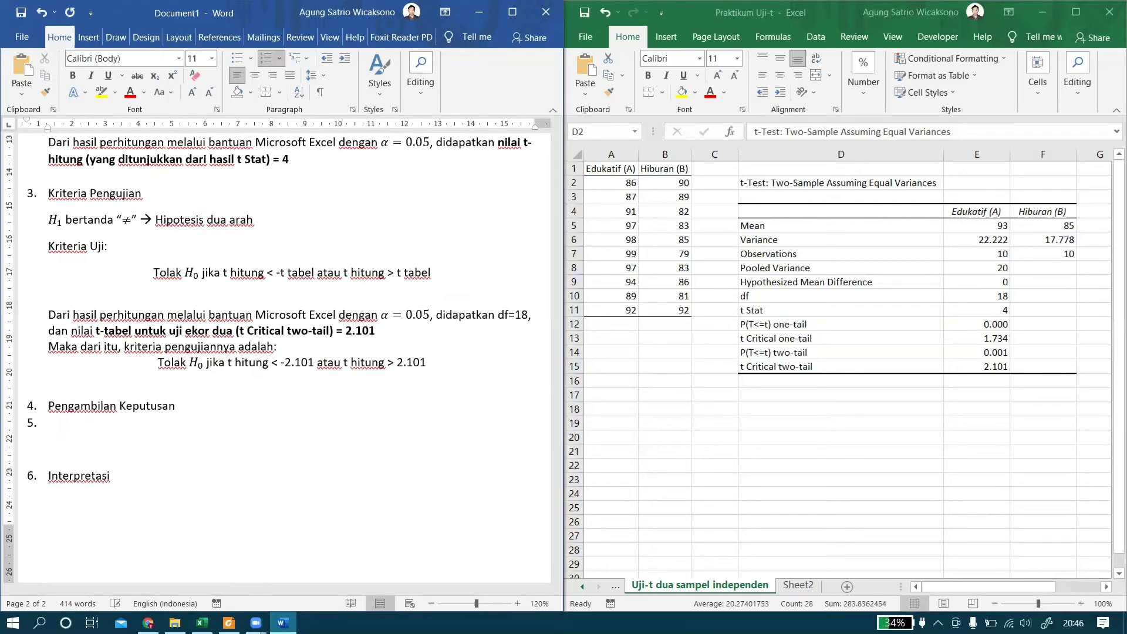
{"action": "key", "text": "BackSpace"}
Step: Copy the three decision lines under "Pengambilan Keputusan" in the preceding t-test write-up to below the same heading of the independent-samples test
{"action": "scroll", "coordinate": [169, 347], "scroll_direction": "up", "scroll_amount": 15}
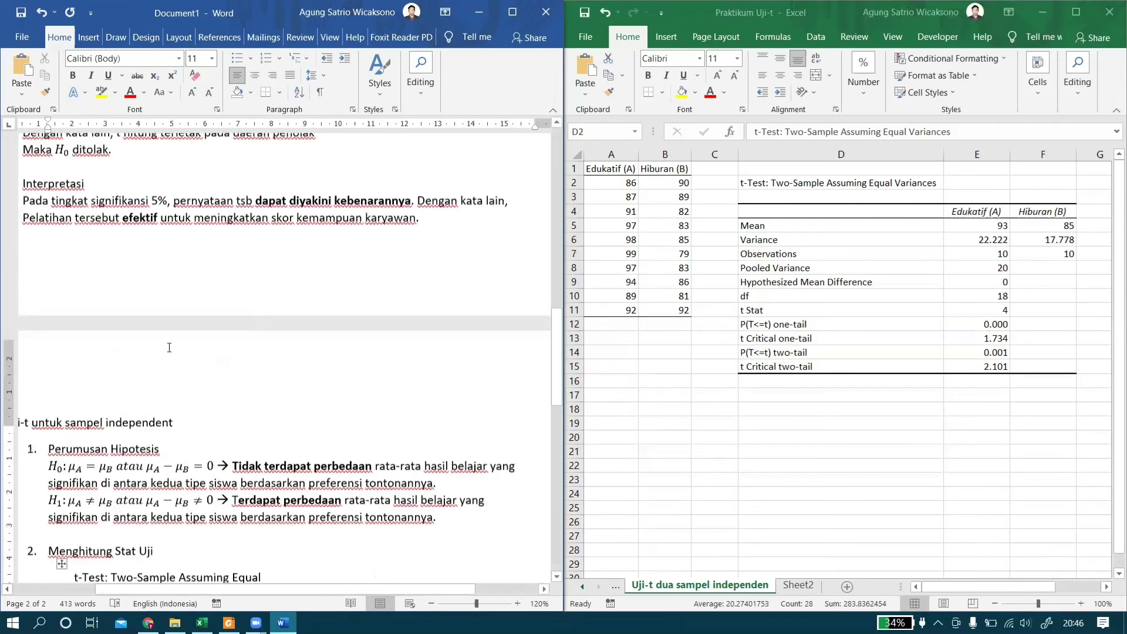
{"action": "scroll", "coordinate": [169, 347], "scroll_direction": "up", "scroll_amount": 4}
{"action": "left_click_drag", "start_coordinate": [416, 590], "coordinate": [384, 588]}
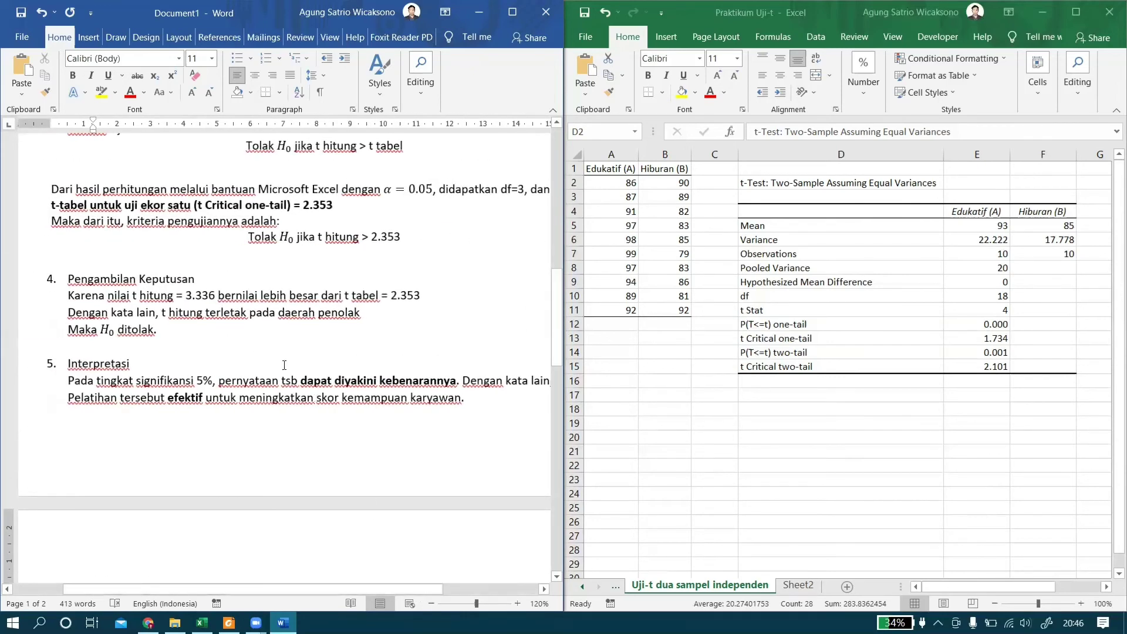
{"action": "left_click_drag", "start_coordinate": [167, 329], "coordinate": [76, 297]}
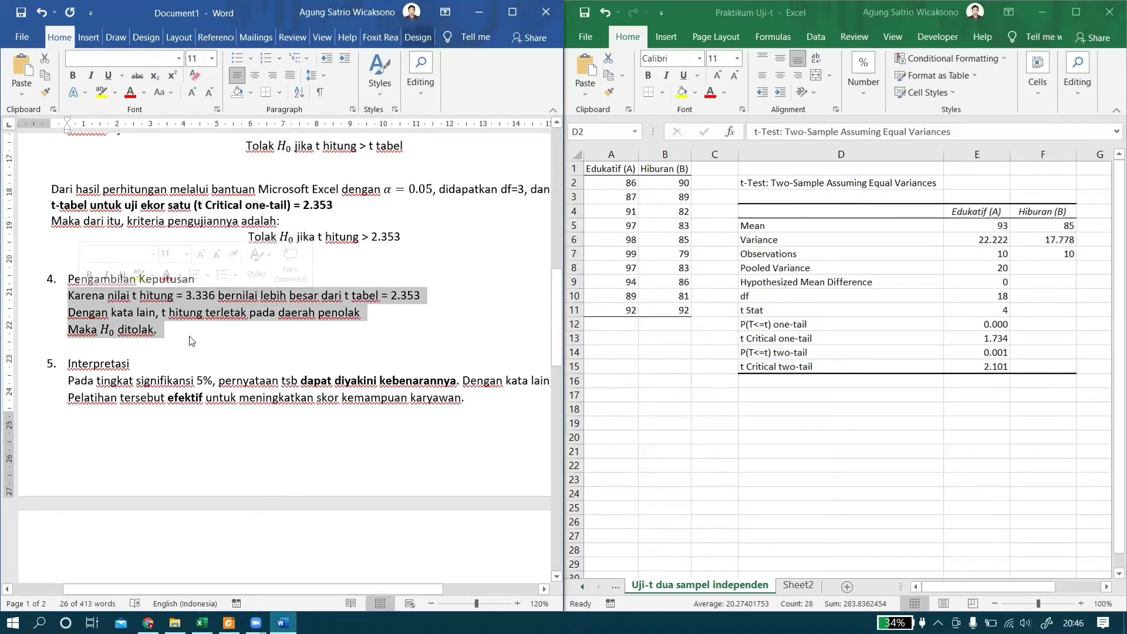
{"action": "scroll", "coordinate": [190, 338], "scroll_direction": "down", "scroll_amount": 5}
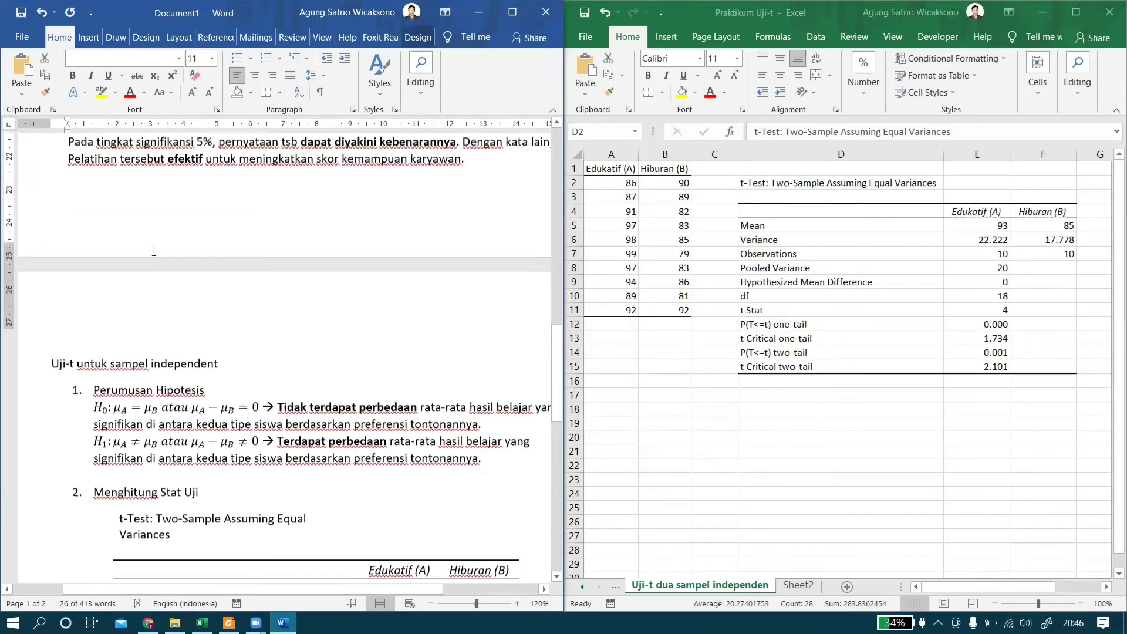
{"action": "scroll", "coordinate": [154, 251], "scroll_direction": "up", "scroll_amount": 5}
{"action": "scroll", "coordinate": [257, 418], "scroll_direction": "down", "scroll_amount": 5}
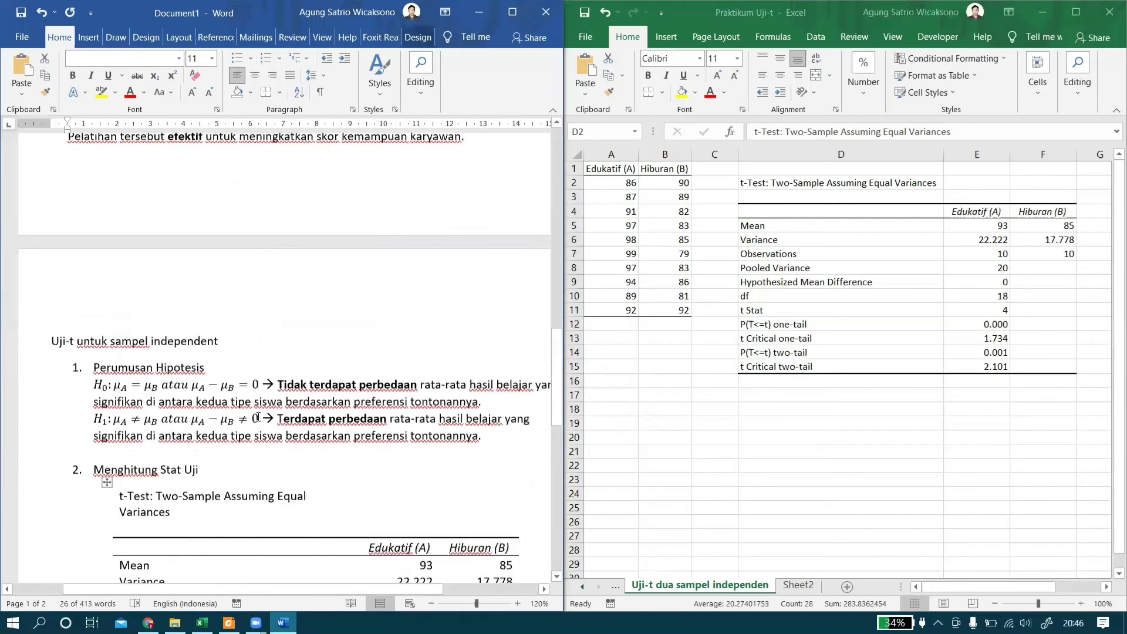
{"action": "scroll", "coordinate": [257, 417], "scroll_direction": "down", "scroll_amount": 12}
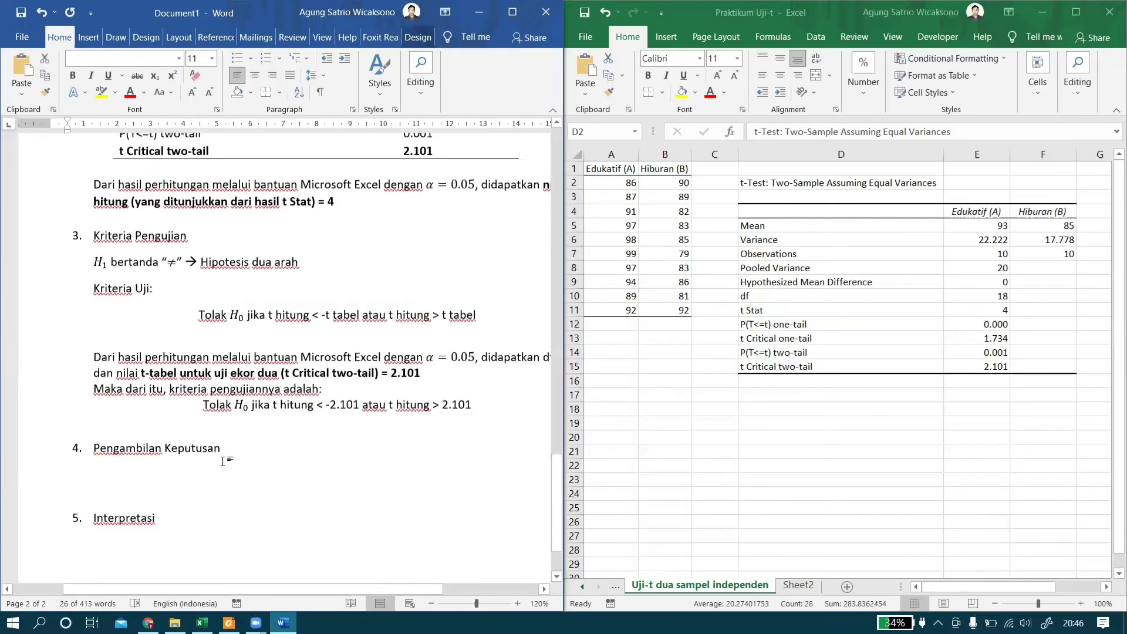
{"action": "left_click", "coordinate": [223, 461]}
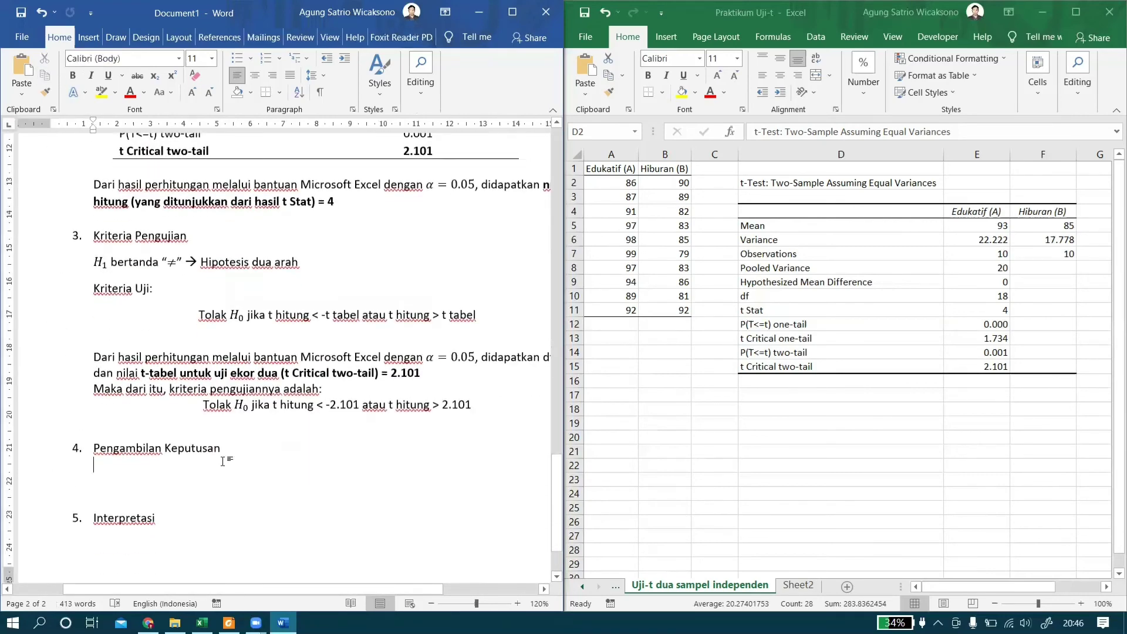
{"action": "left_click", "coordinate": [16, 68]}
Step: Remove the numbering from the three pasted decision lines and indent them to align with the "Pengambilan Keputusan" heading text
{"action": "left_click_drag", "start_coordinate": [93, 465], "coordinate": [193, 497]}
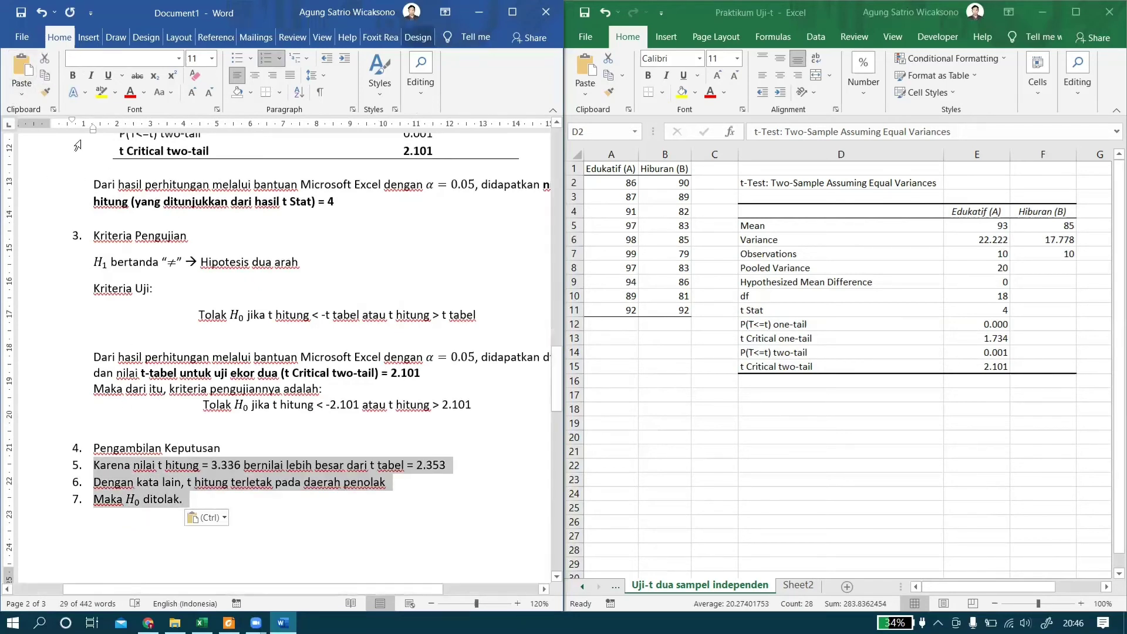
{"action": "left_click", "coordinate": [282, 62]}
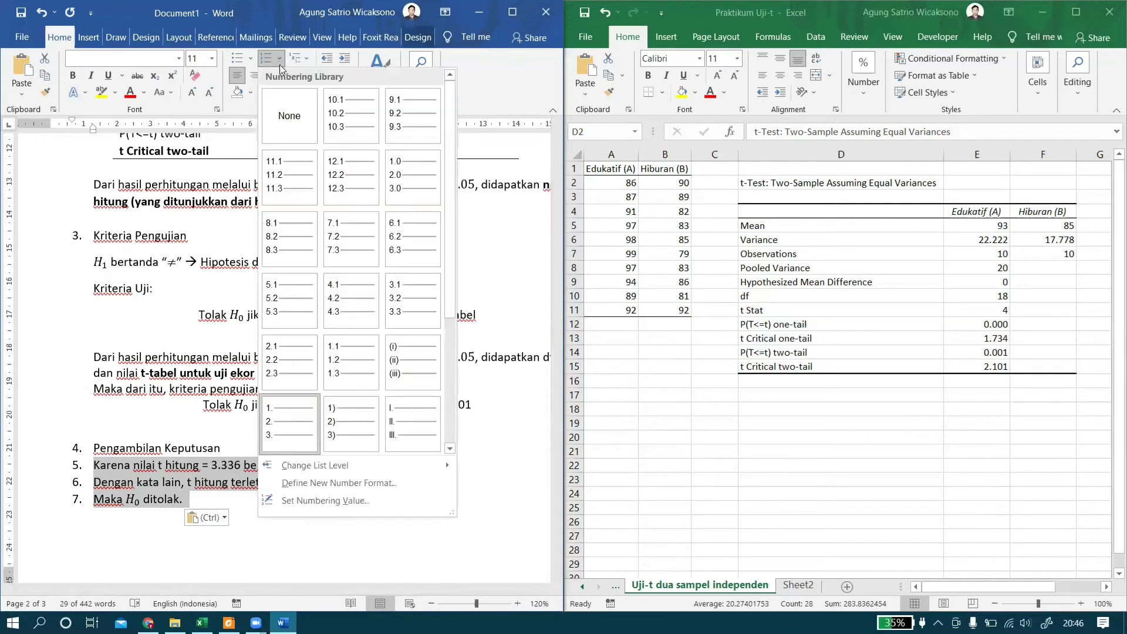
{"action": "left_click", "coordinate": [284, 132]}
{"action": "left_click", "coordinate": [215, 503]}
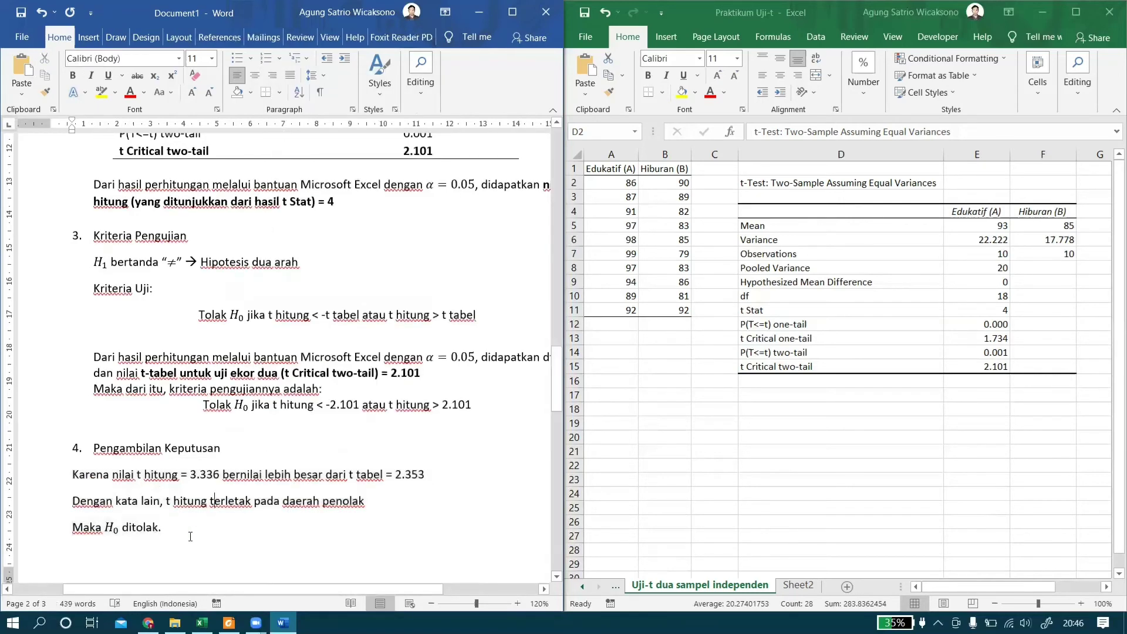
{"action": "left_click_drag", "start_coordinate": [189, 533], "coordinate": [70, 482]}
{"action": "key", "text": "Tab"}
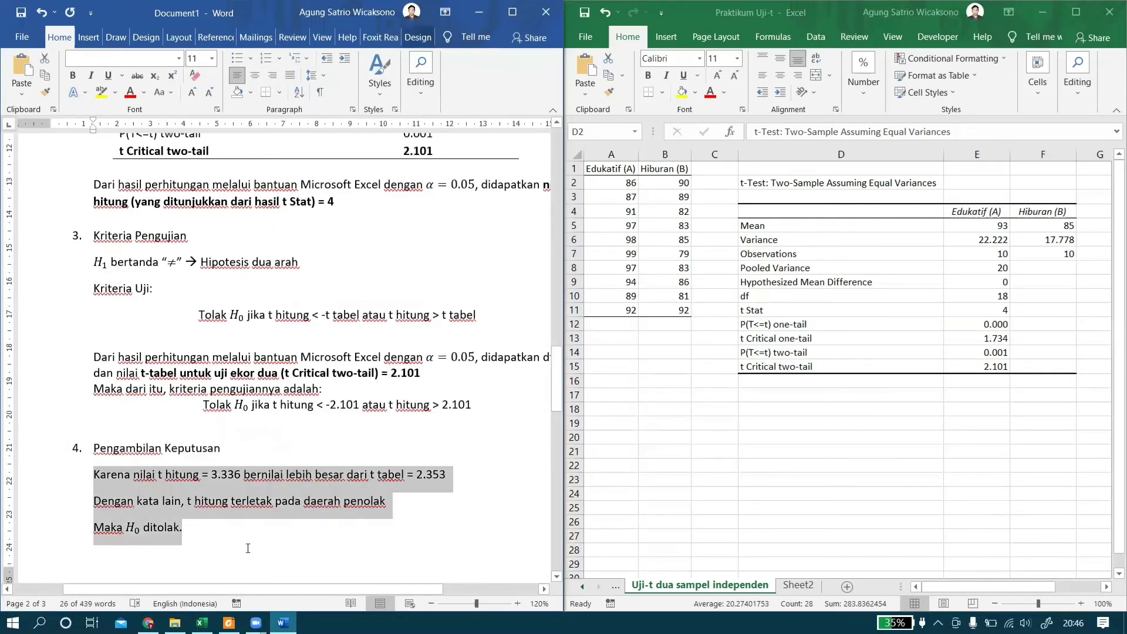
{"action": "left_click", "coordinate": [242, 545]}
{"action": "left_click", "coordinate": [205, 502]}
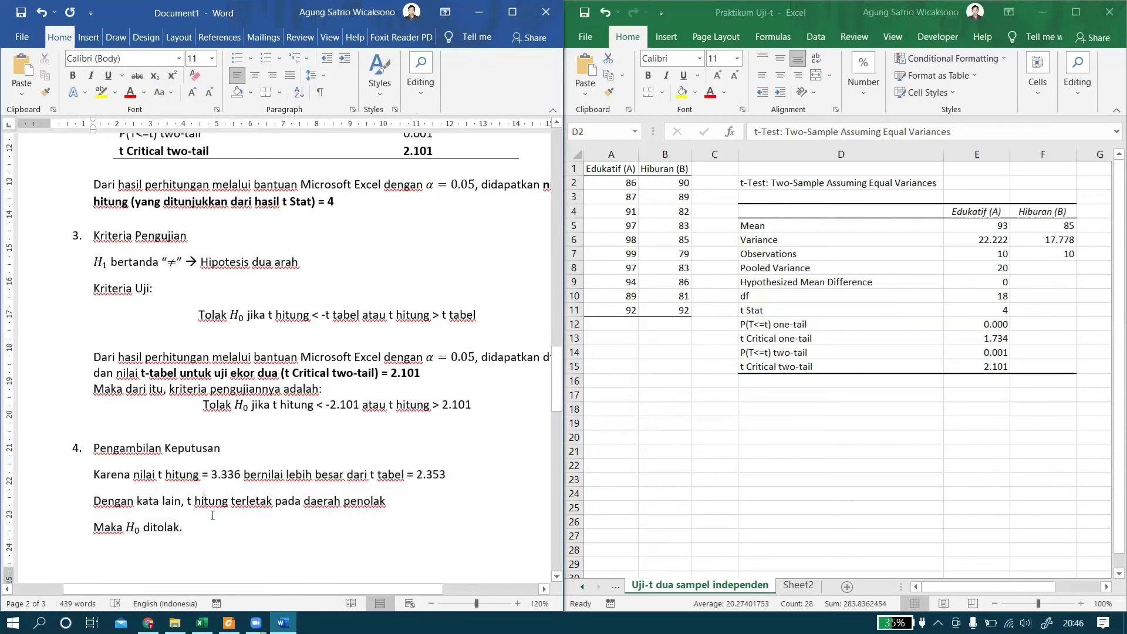
Step: Apply the No Spacing style to the three decision lines, keeping their indent, and delete the empty line above "Pengambilan Keputusan"
{"action": "scroll", "coordinate": [214, 518], "scroll_direction": "down", "scroll_amount": 3}
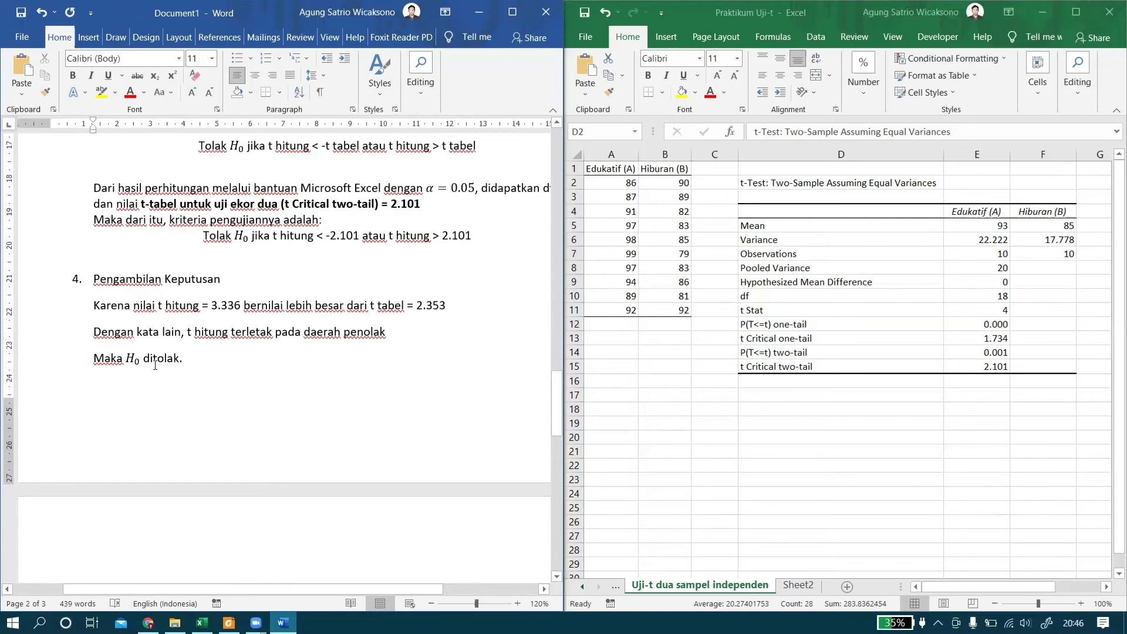
{"action": "scroll", "coordinate": [156, 343], "scroll_direction": "up", "scroll_amount": 1}
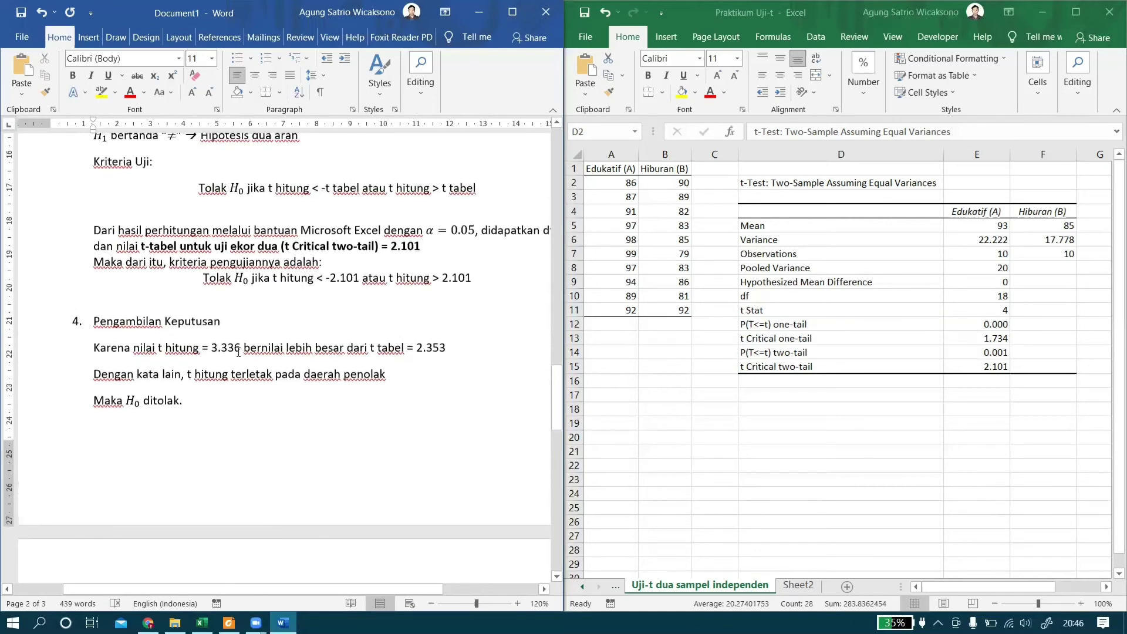
{"action": "scroll", "coordinate": [201, 354], "scroll_direction": "up", "scroll_amount": 4}
{"action": "scroll", "coordinate": [197, 355], "scroll_direction": "down", "scroll_amount": 5}
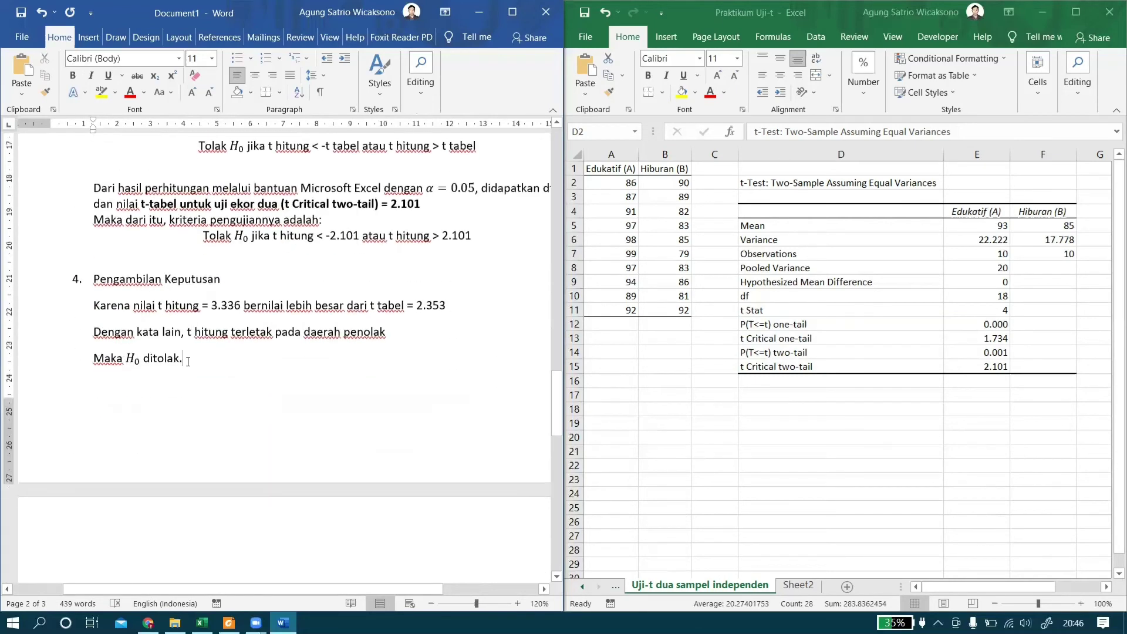
{"action": "left_click_drag", "start_coordinate": [187, 360], "coordinate": [100, 314]}
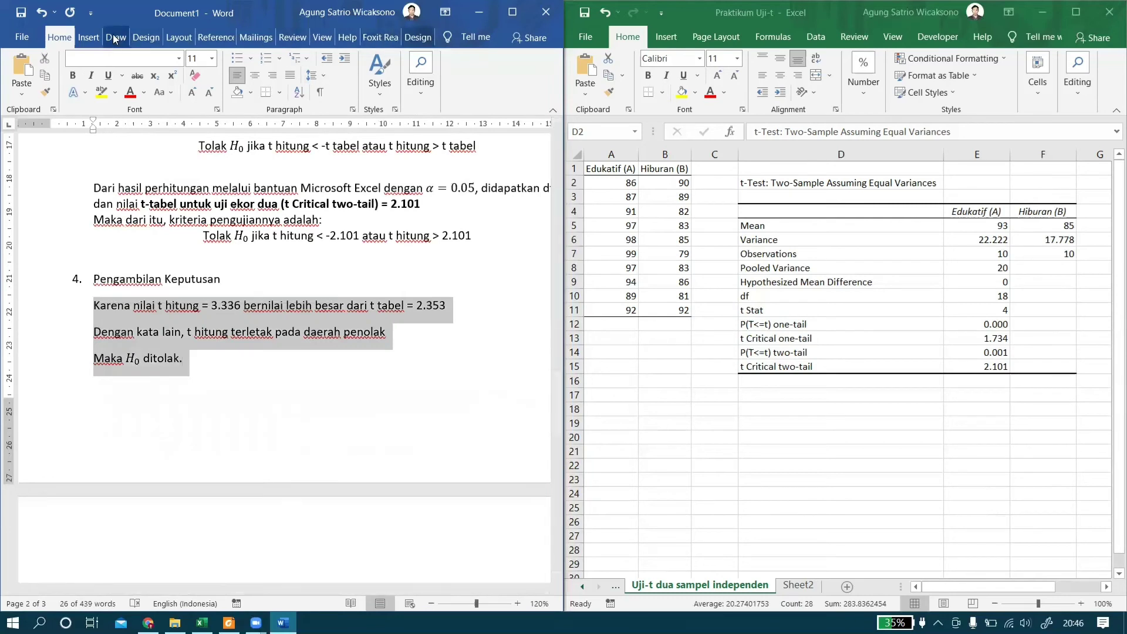
{"action": "left_click", "coordinate": [377, 94]}
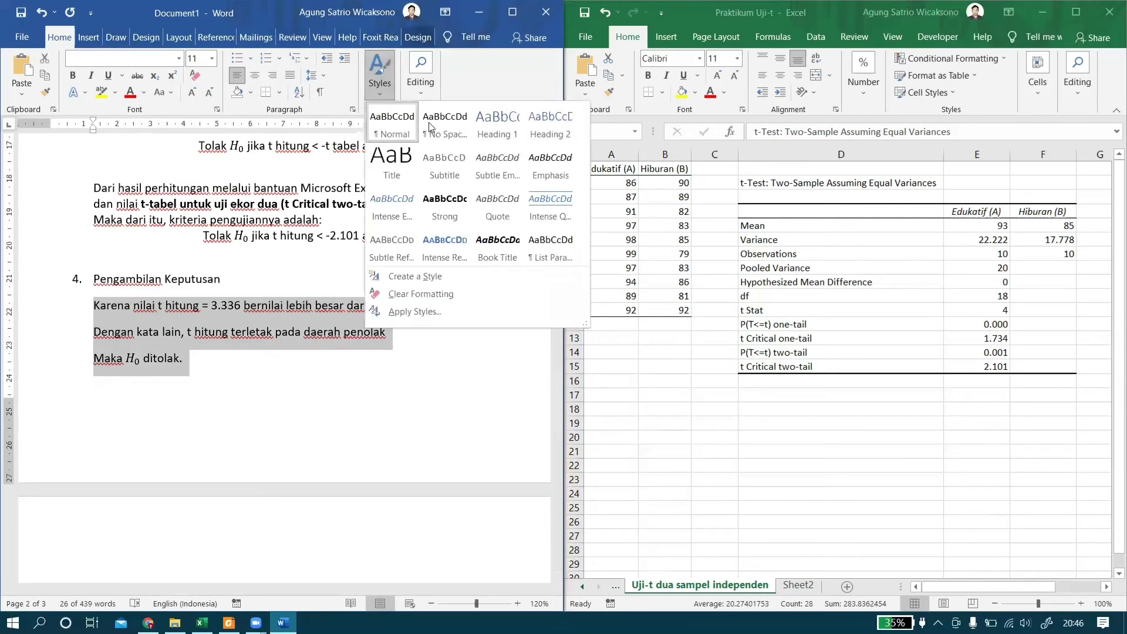
{"action": "left_click", "coordinate": [413, 143]}
{"action": "left_click_drag", "start_coordinate": [188, 352], "coordinate": [53, 304]}
{"action": "key", "text": "Tab"}
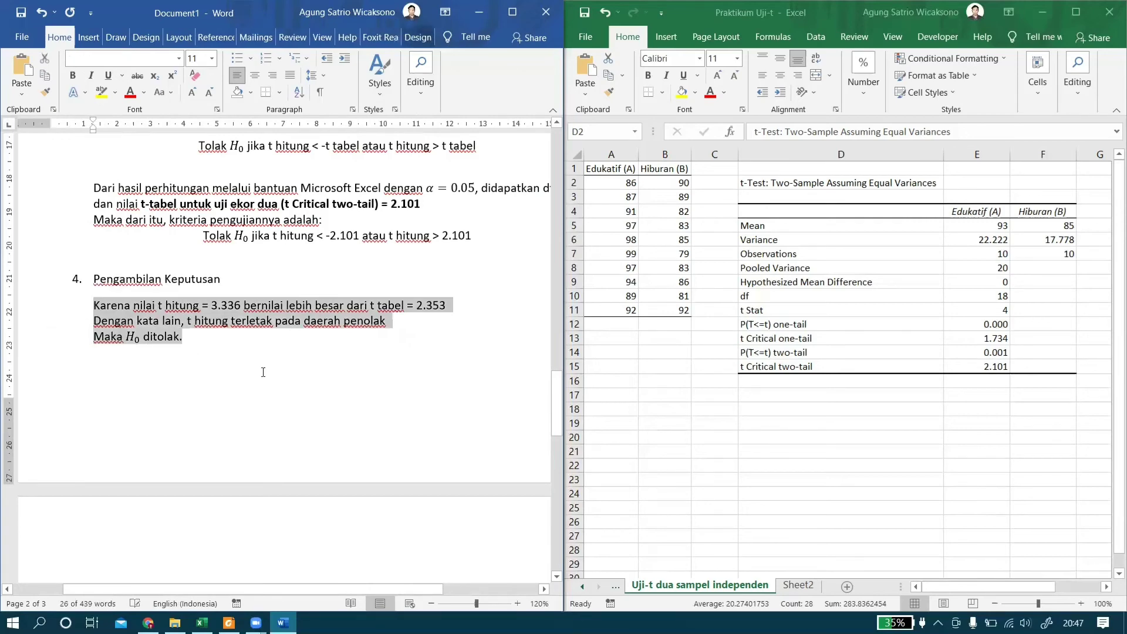
{"action": "left_click", "coordinate": [254, 351]}
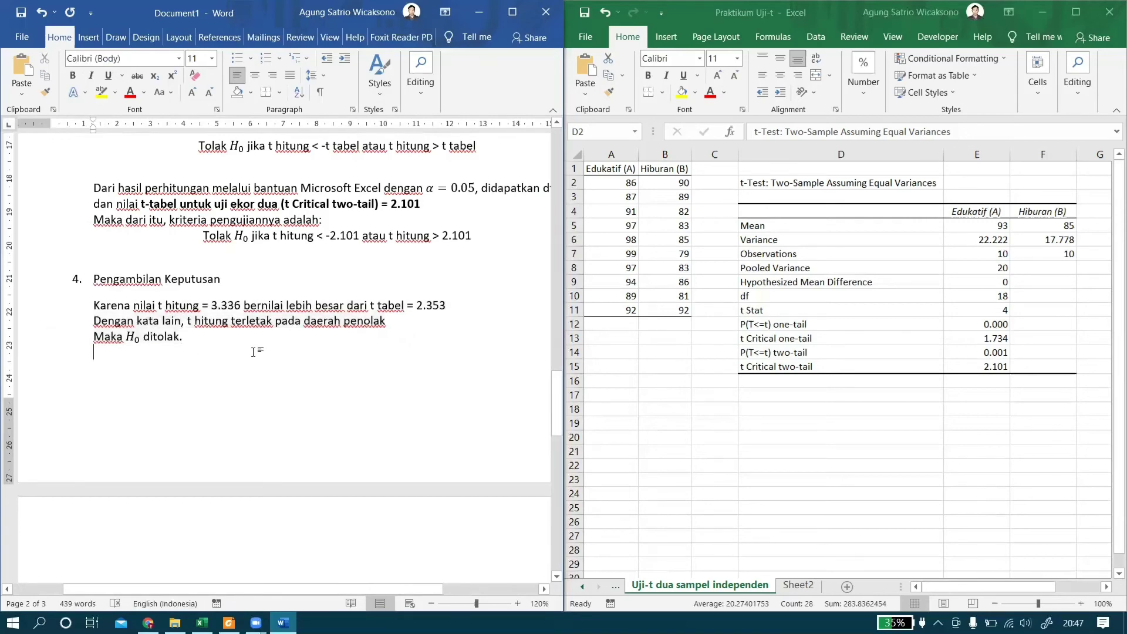
{"action": "left_click", "coordinate": [187, 259]}
{"action": "key", "text": "Delete"}
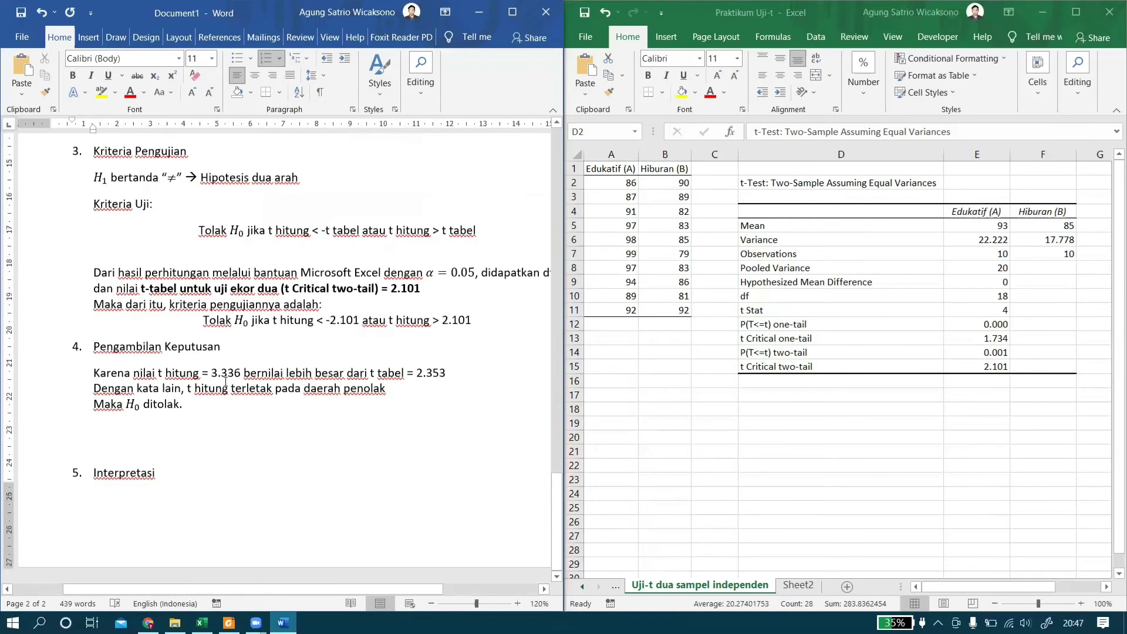
Step: Update the decision text to t hitung = 4 and t tabel = 2.101, and complete the word "penolak" as "penolakan"
{"action": "scroll", "coordinate": [212, 378], "scroll_direction": "up", "scroll_amount": 1}
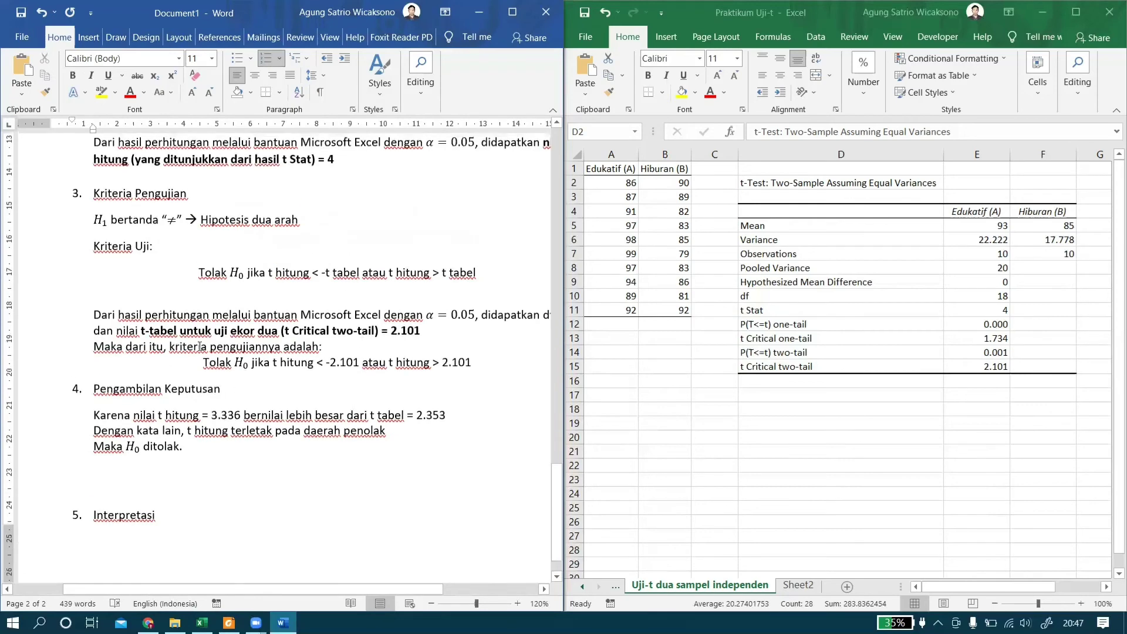
{"action": "scroll", "coordinate": [223, 283], "scroll_direction": "up", "scroll_amount": 3}
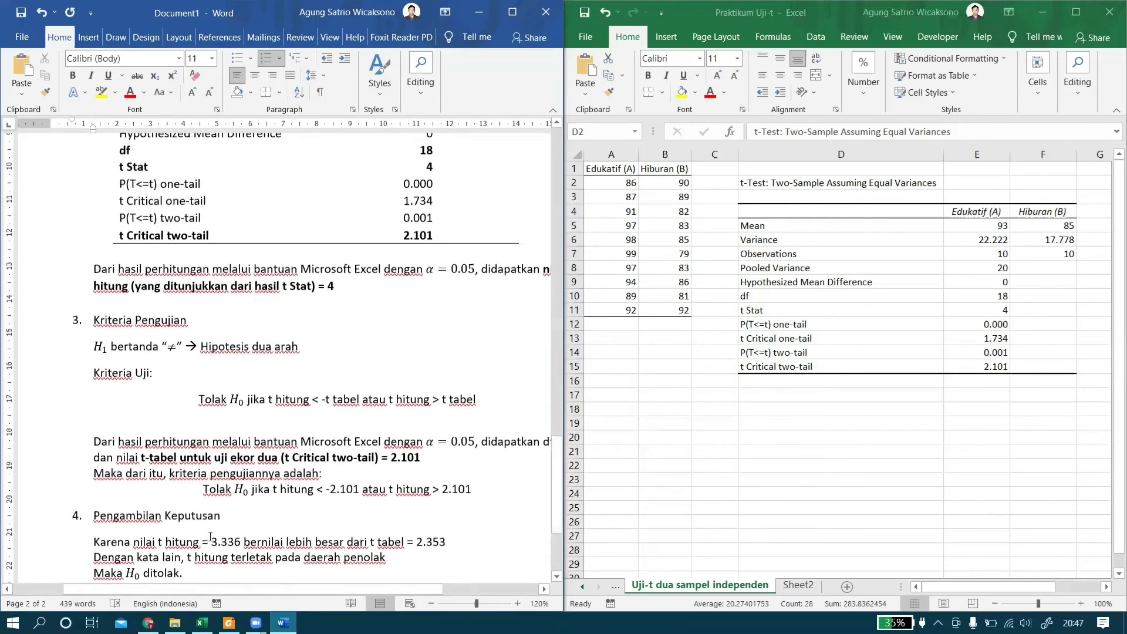
{"action": "double_click", "coordinate": [231, 541]}
{"action": "type", "text": "4"}
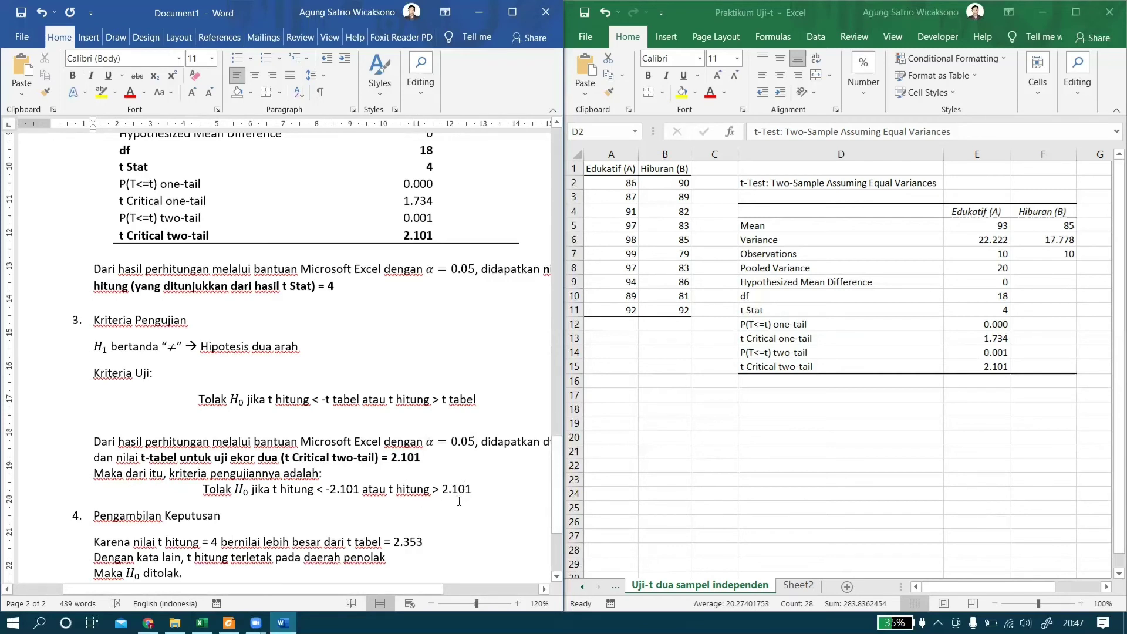
{"action": "scroll", "coordinate": [452, 505], "scroll_direction": "down", "scroll_amount": 3}
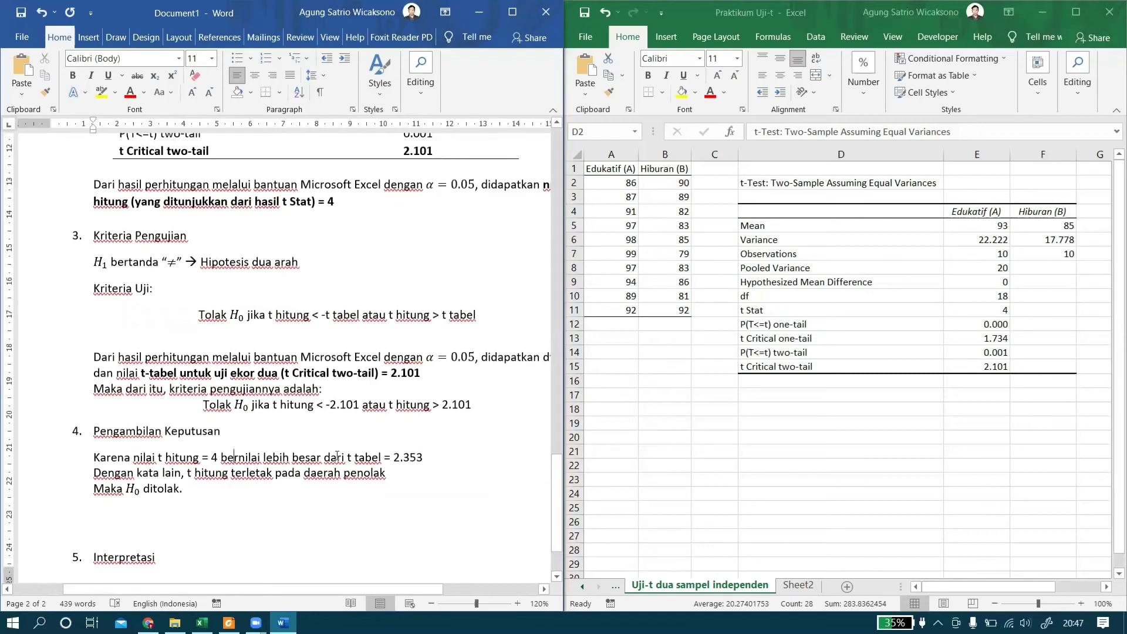
{"action": "double_click", "coordinate": [400, 457]}
{"action": "type", "text": "2.101"}
{"action": "type", "text": "an"}
{"action": "right_click", "coordinate": [394, 475]}
{"action": "scroll", "coordinate": [479, 287], "scroll_direction": "up", "scroll_amount": 7}
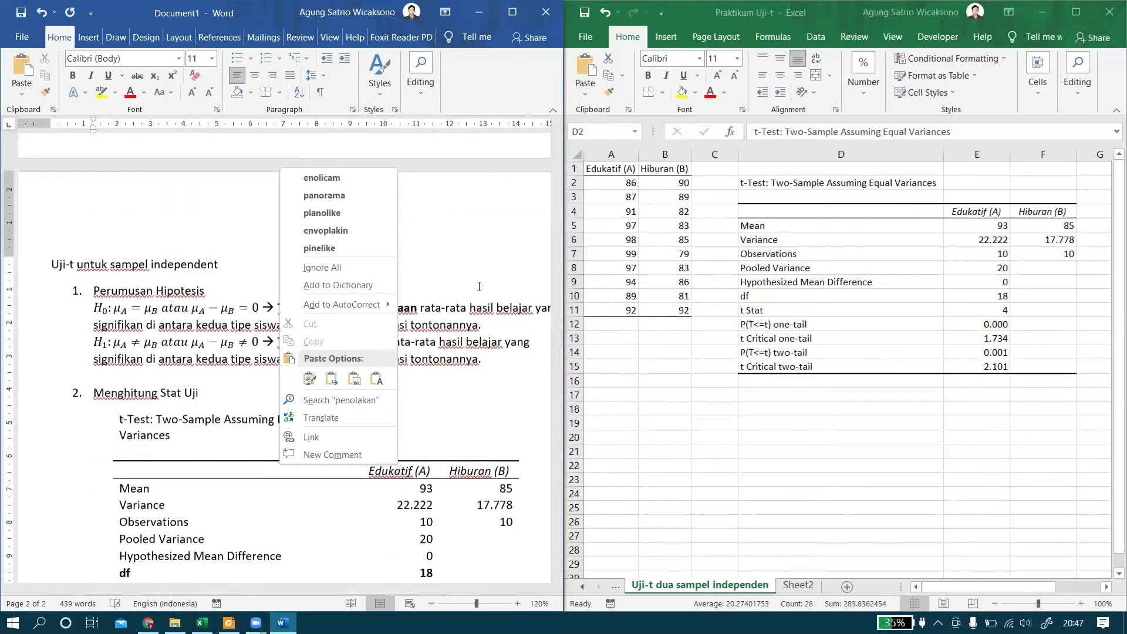
{"action": "scroll", "coordinate": [479, 286], "scroll_direction": "down", "scroll_amount": 10}
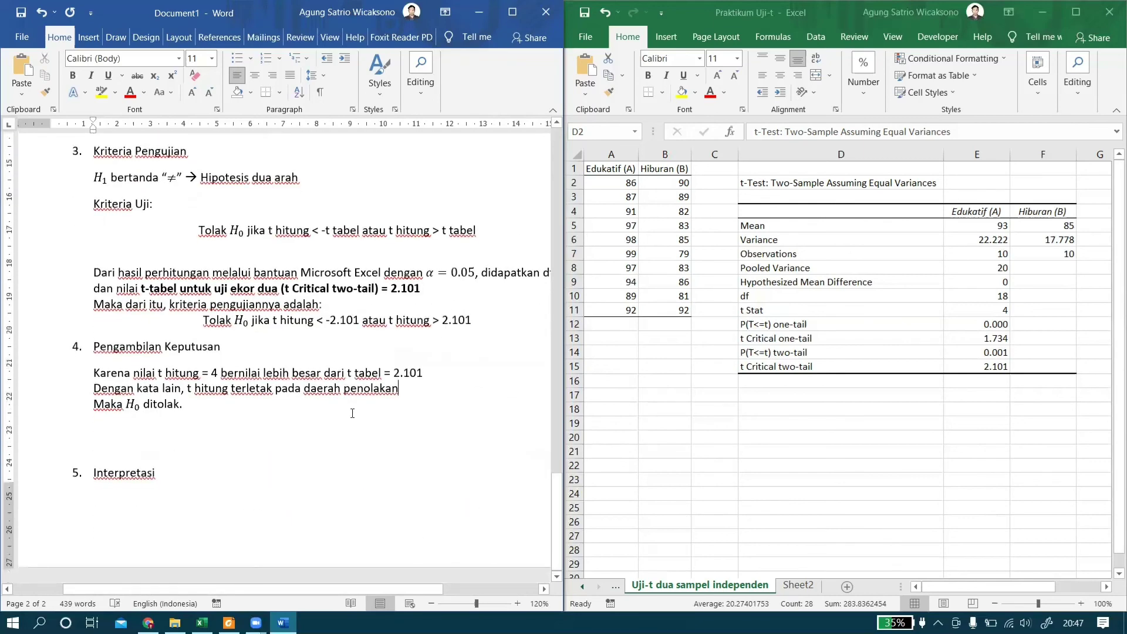
Step: Delete an extra empty line above the "Interpretasi" heading and add an unnumbered empty line below it
{"action": "left_click", "coordinate": [188, 419]}
{"action": "key", "text": "Delete"}
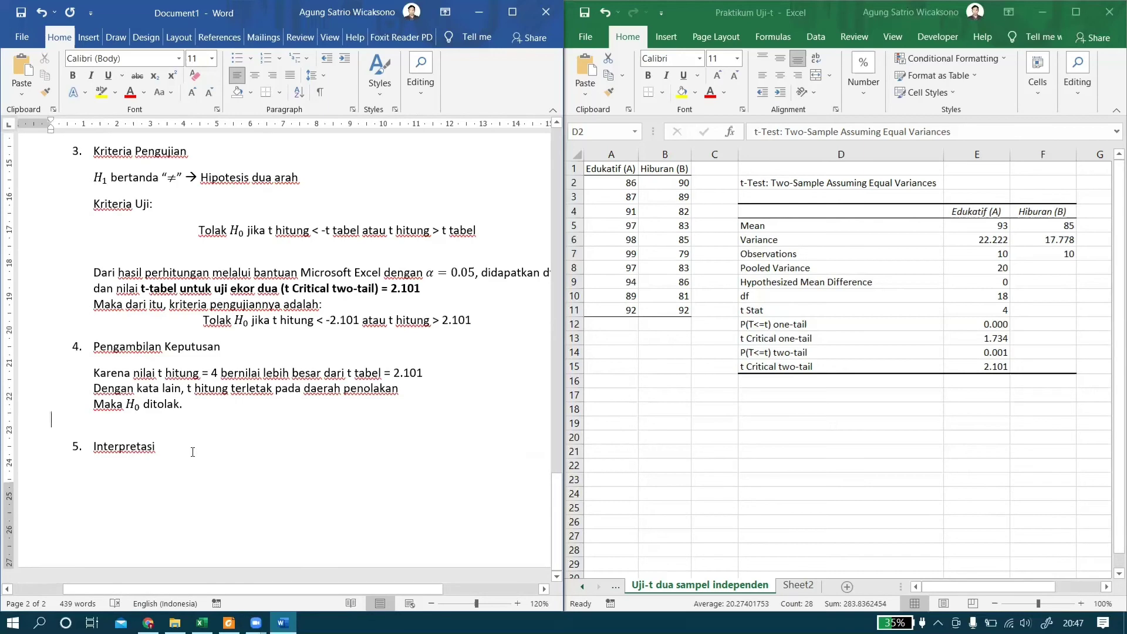
{"action": "left_click", "coordinate": [194, 446]}
{"action": "key", "text": "Return"}
{"action": "key", "text": "BackSpace"}
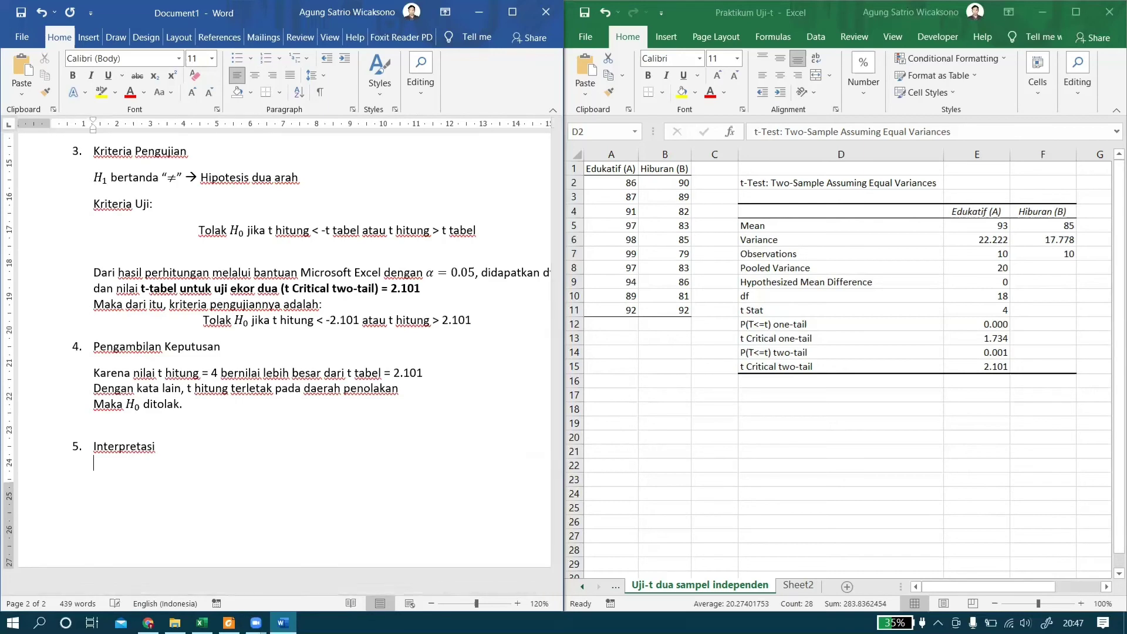
Step: Copy the interpretation text from the preceding t-test write-up to below the independent test's "Interpretasi" heading, and delete the empty line above that heading
{"action": "scroll", "coordinate": [162, 373], "scroll_direction": "up", "scroll_amount": 15}
{"action": "scroll", "coordinate": [162, 374], "scroll_direction": "up", "scroll_amount": 4}
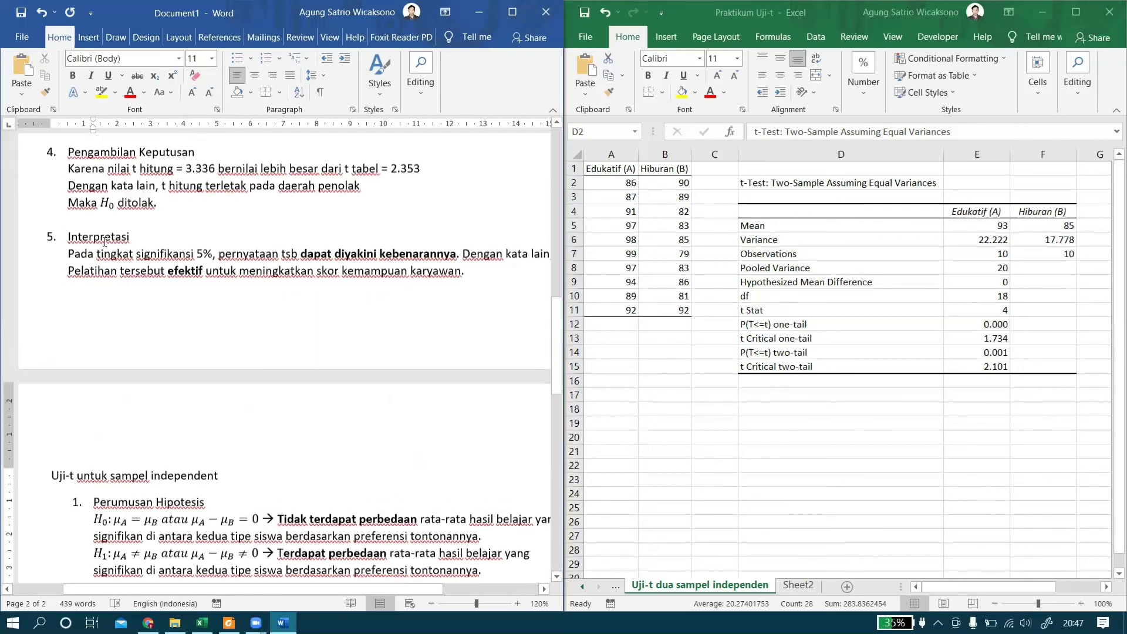
{"action": "left_click_drag", "start_coordinate": [68, 254], "coordinate": [468, 276]}
{"action": "key", "text": "super+c"}
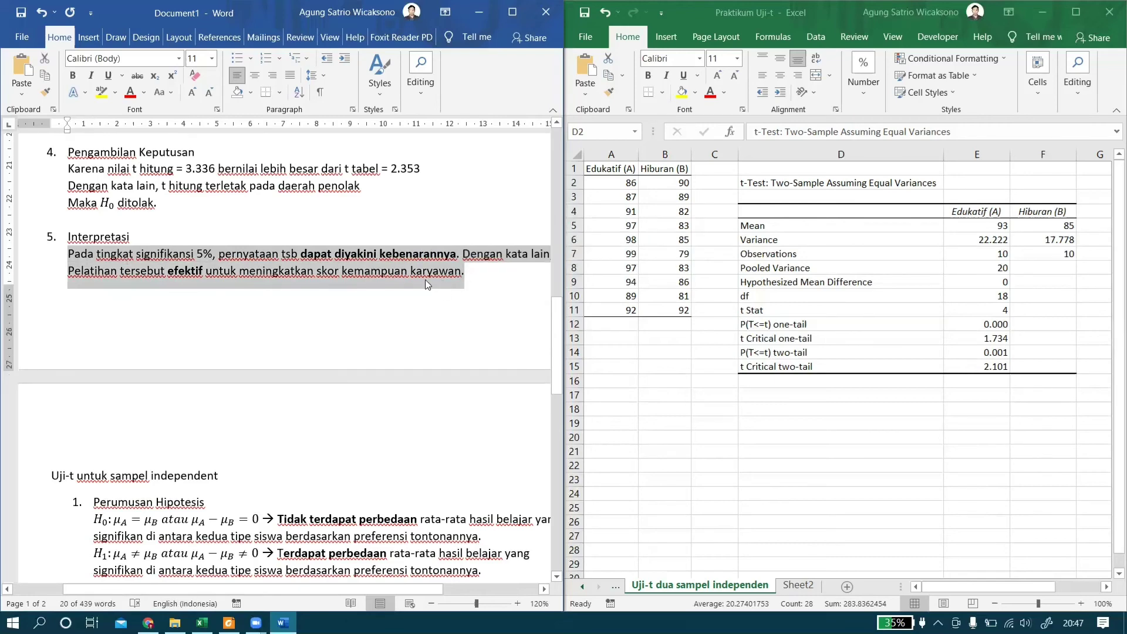
{"action": "scroll", "coordinate": [425, 279], "scroll_direction": "down", "scroll_amount": 10}
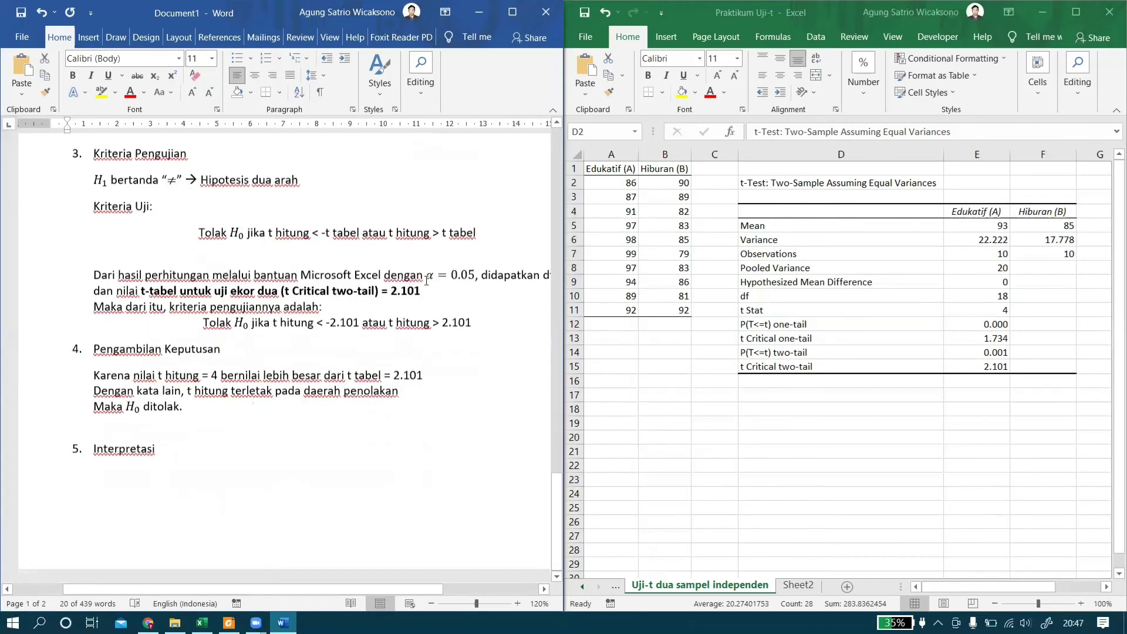
{"action": "left_click", "coordinate": [223, 469]}
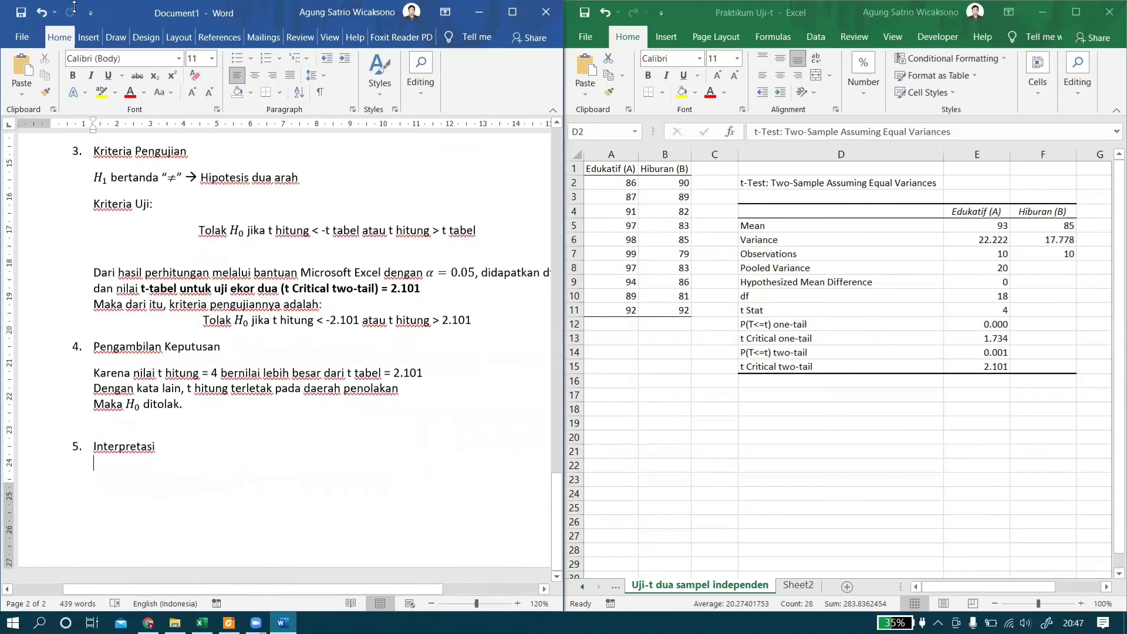
{"action": "left_click", "coordinate": [22, 60]}
{"action": "left_click", "coordinate": [193, 287]}
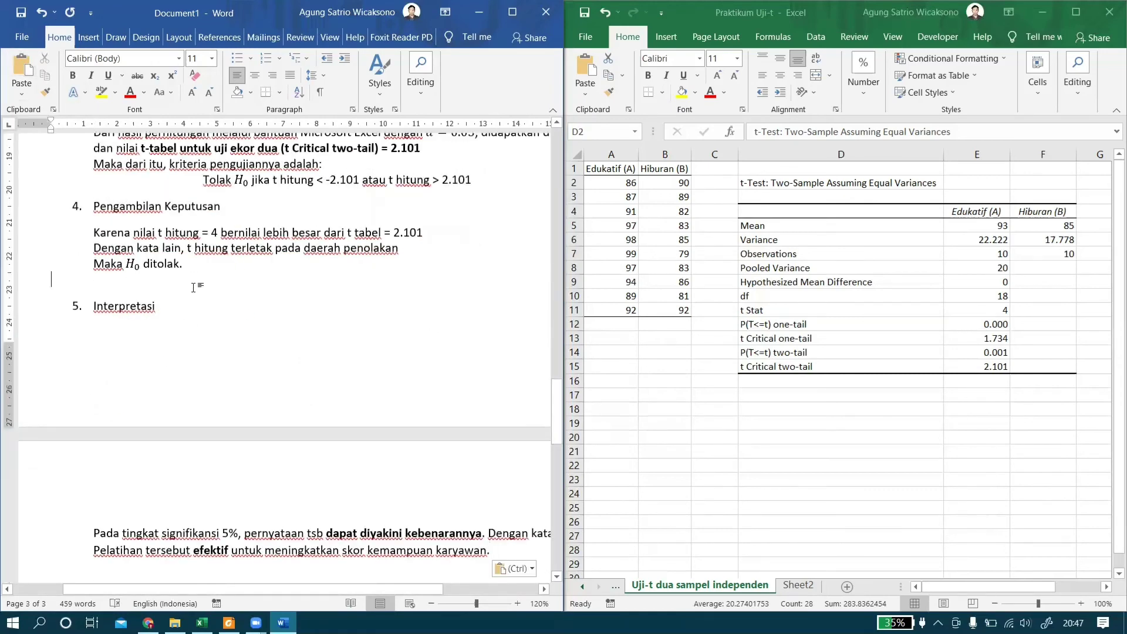
{"action": "key", "text": "Delete"}
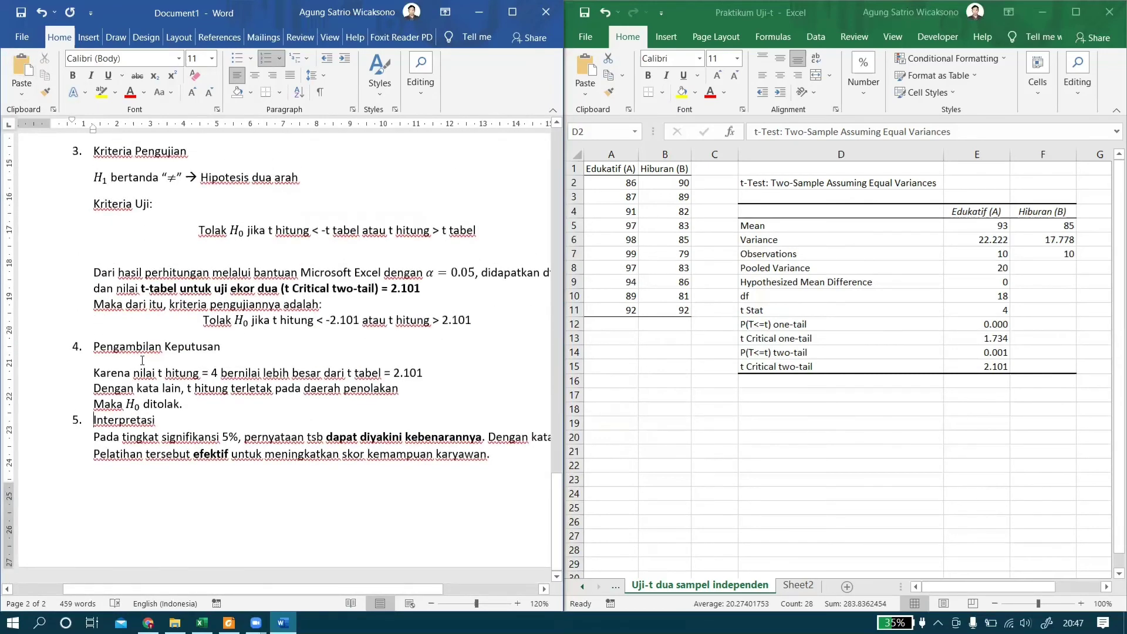
Step: Close the gap below the "Pengambilan Keputusan" heading and keep the decision lines directly under it as separate, unnumbered lines
{"action": "left_click", "coordinate": [143, 347]}
{"action": "key", "text": "BackSpace"}
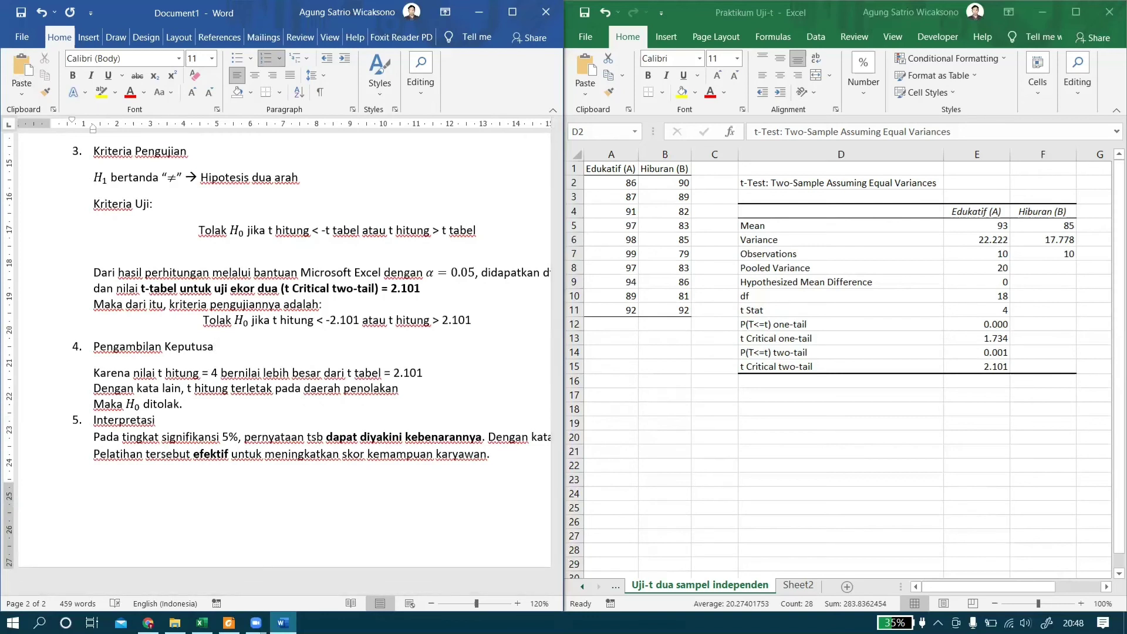
{"action": "key", "text": "Delete"}
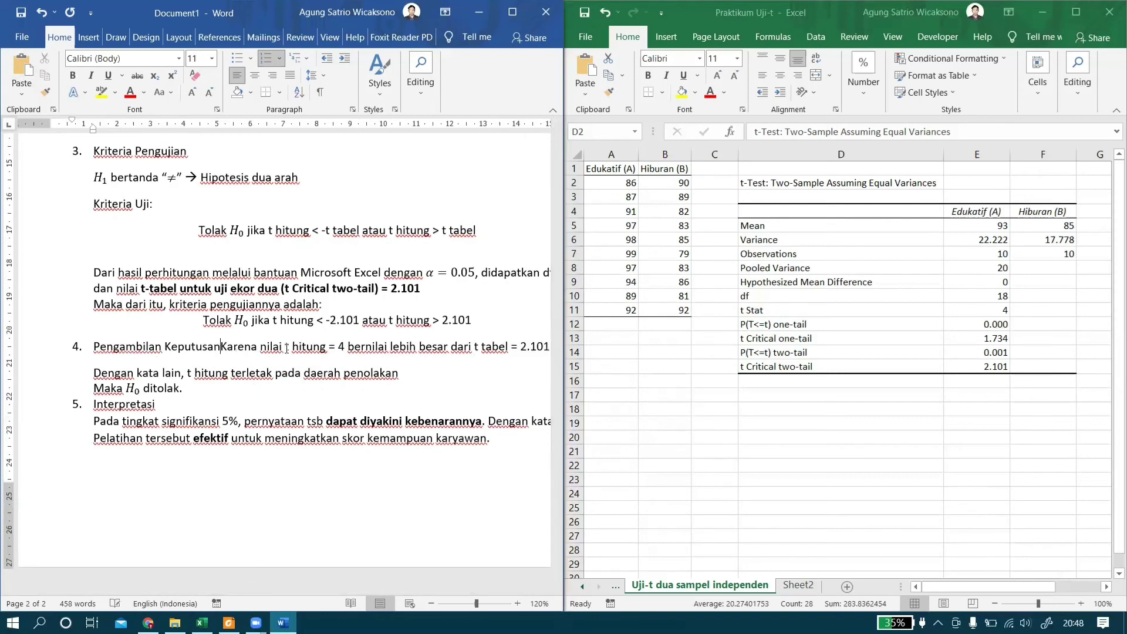
{"action": "key", "text": "Return"}
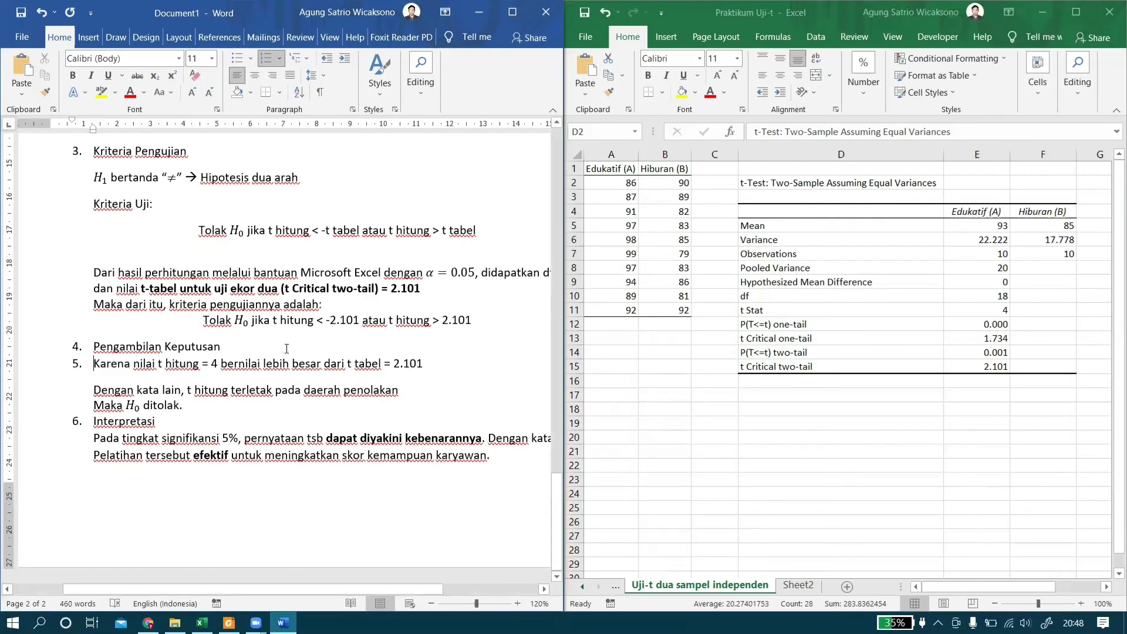
{"action": "key", "text": "Delete"}
{"action": "key", "text": "ctrl+z"}
{"action": "key", "text": "BackSpace"}
{"action": "key", "text": "BackSpace"}
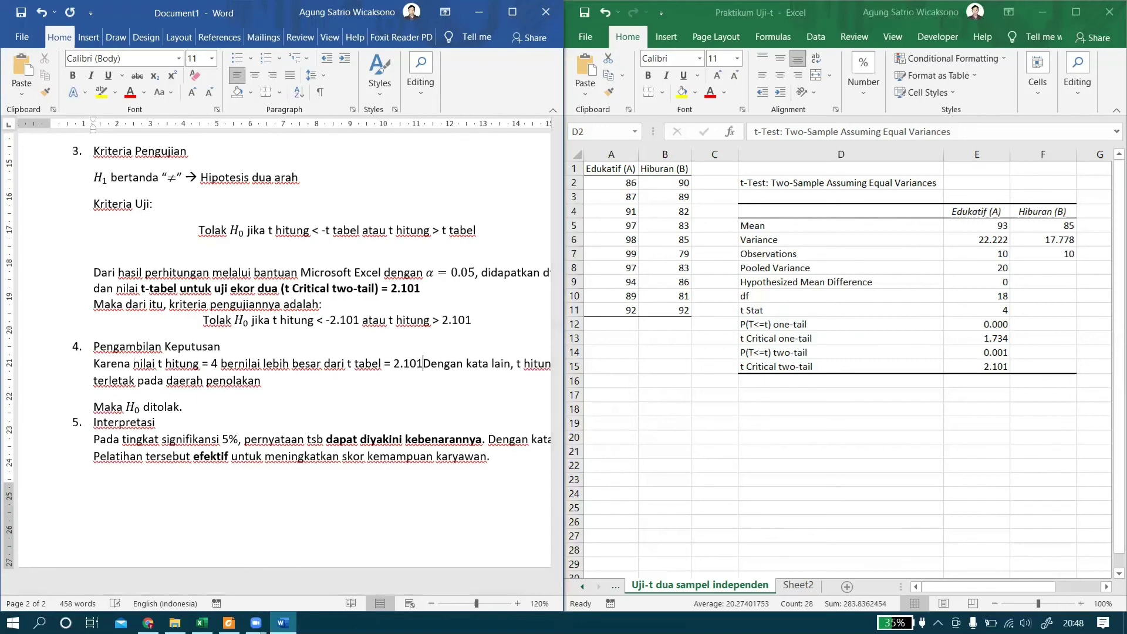
{"action": "key", "text": "Return"}
{"action": "key", "text": "BackSpace"}
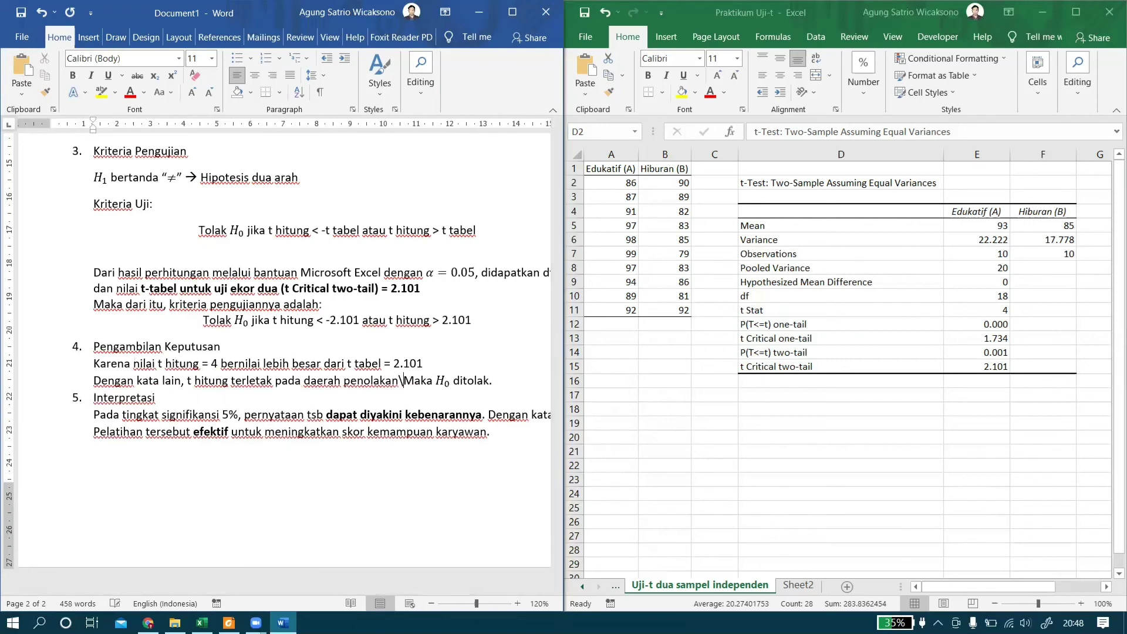
Step: Add an unnumbered empty line between "Maka H0 ditolak." and the "Interpretasi" heading
{"action": "key", "text": "Down"}
{"action": "key", "text": "Return"}
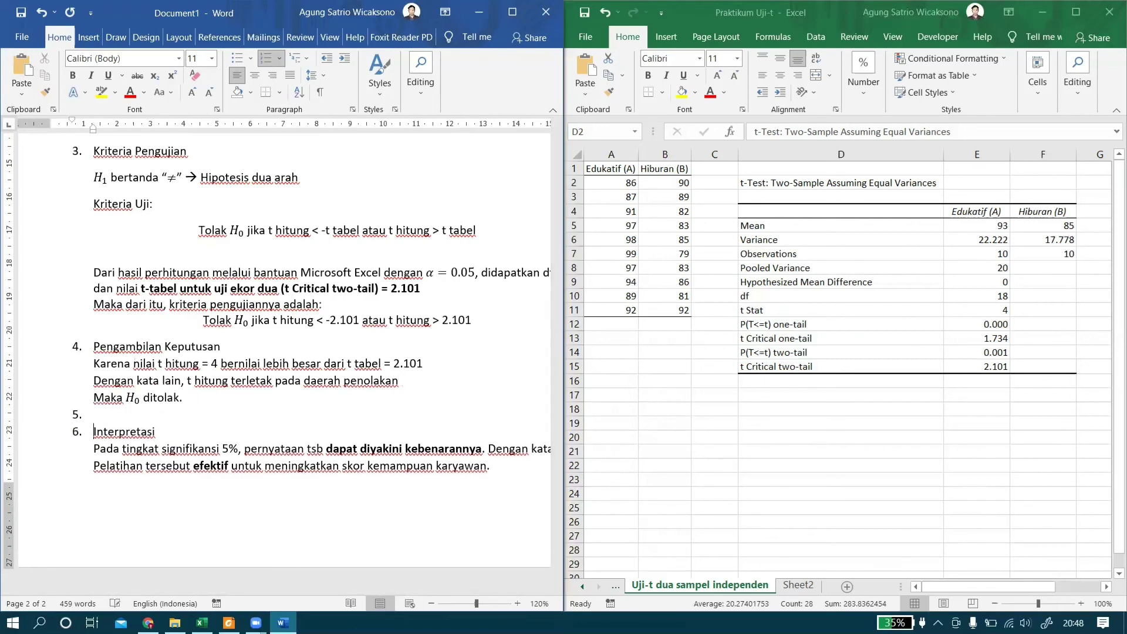
{"action": "key", "text": "BackSpace"}
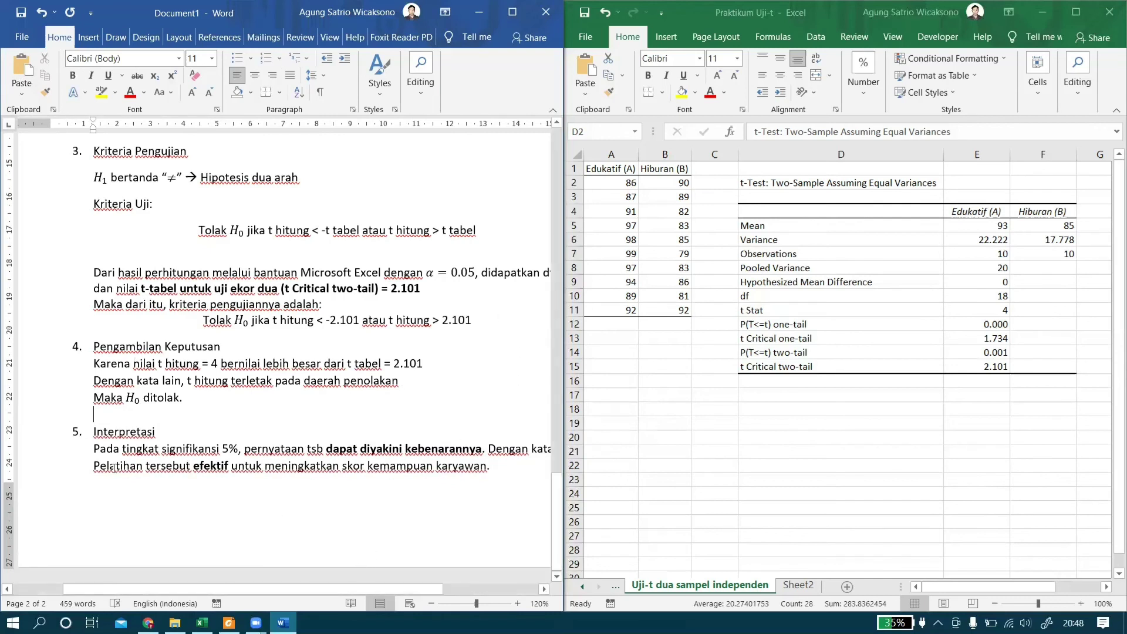
Step: Replace the "Pelatihan tersebut efektif" sentence in the interpretation with the "Terdapat perbedaan" statement copied from the H1 hypothesis
{"action": "left_click_drag", "start_coordinate": [89, 467], "coordinate": [489, 468]}
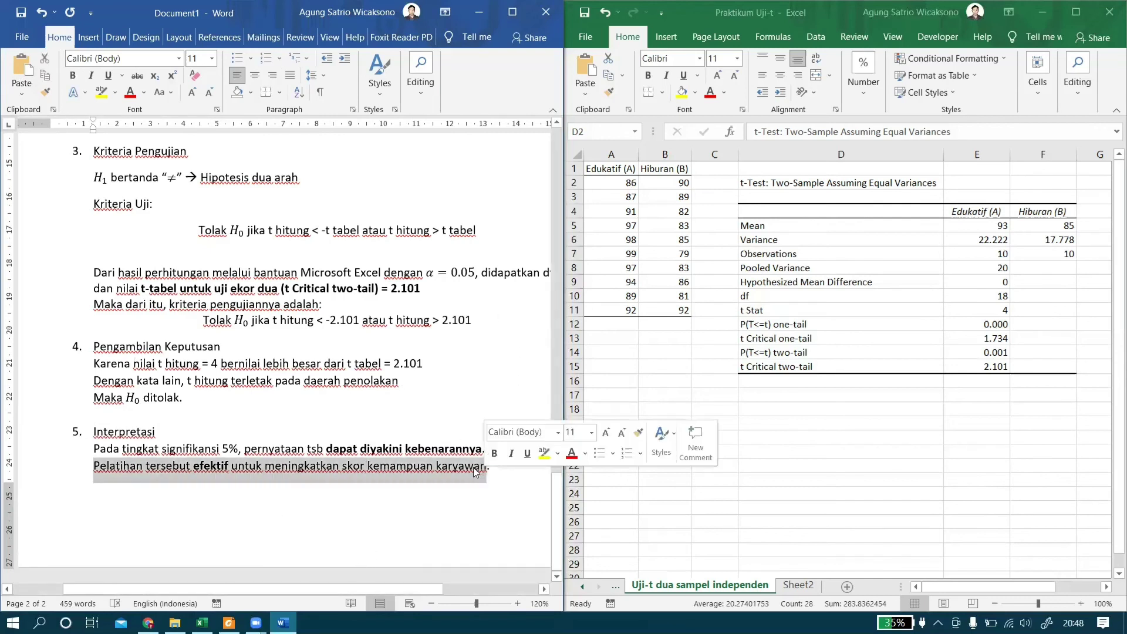
{"action": "key", "text": "BackSpace"}
{"action": "scroll", "coordinate": [369, 352], "scroll_direction": "up", "scroll_amount": 20}
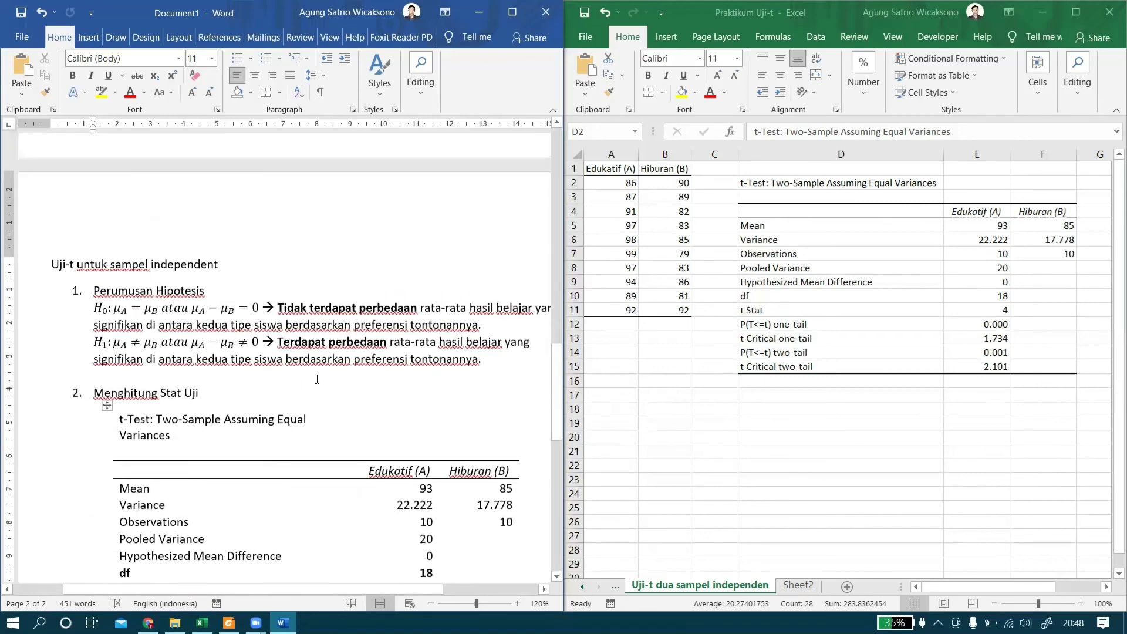
{"action": "scroll", "coordinate": [333, 450], "scroll_direction": "down", "scroll_amount": 10}
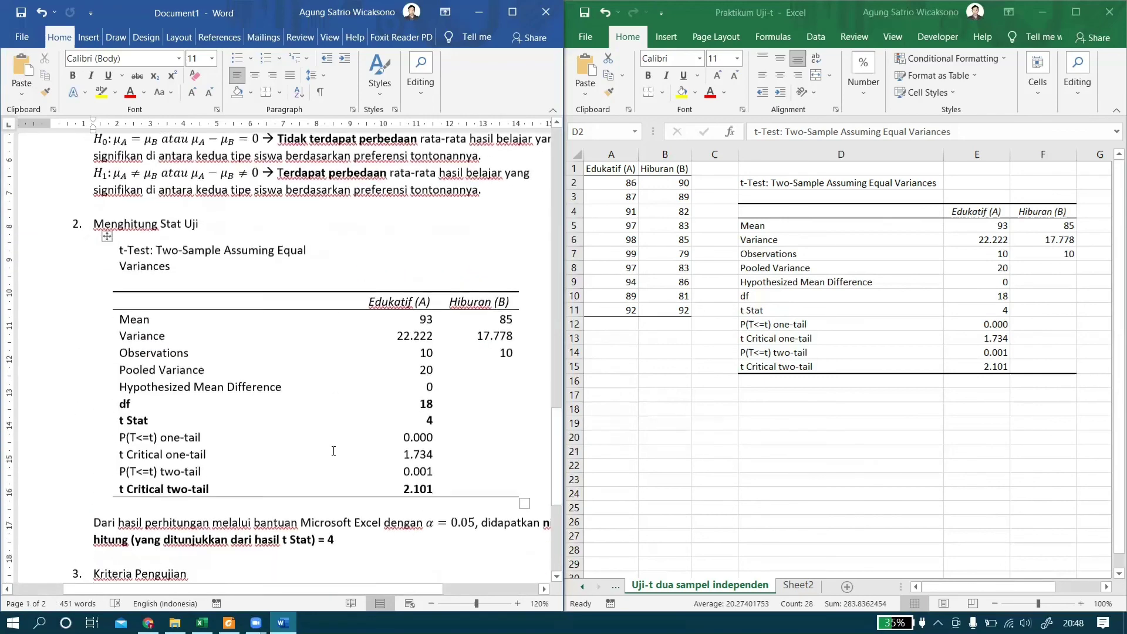
{"action": "scroll", "coordinate": [334, 483], "scroll_direction": "up", "scroll_amount": 15}
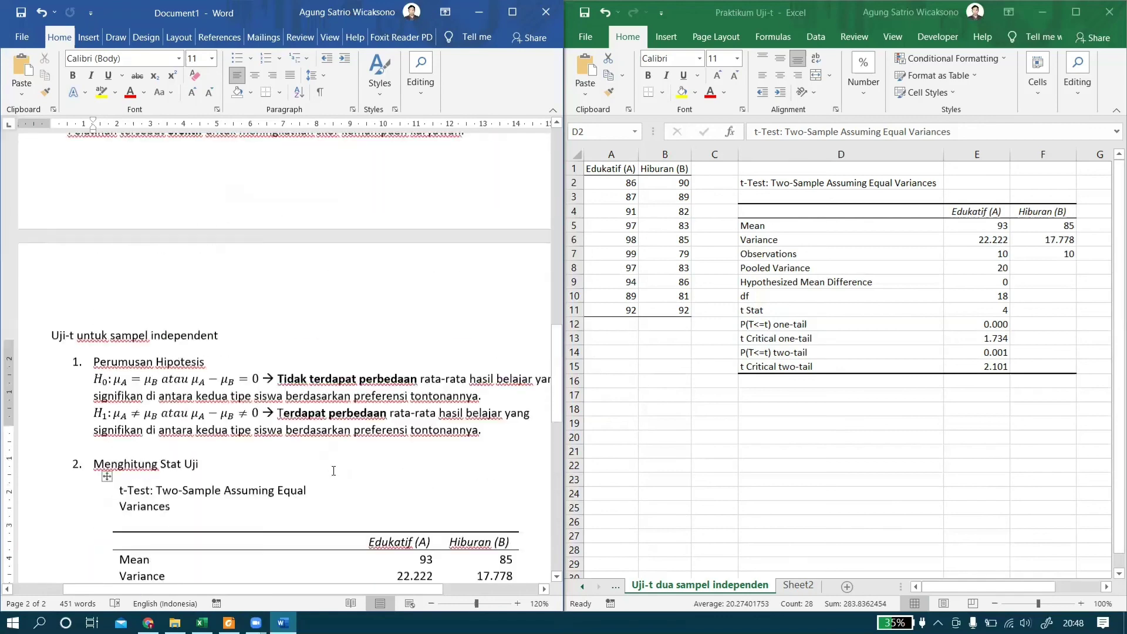
{"action": "scroll", "coordinate": [413, 500], "scroll_direction": "down", "scroll_amount": 6}
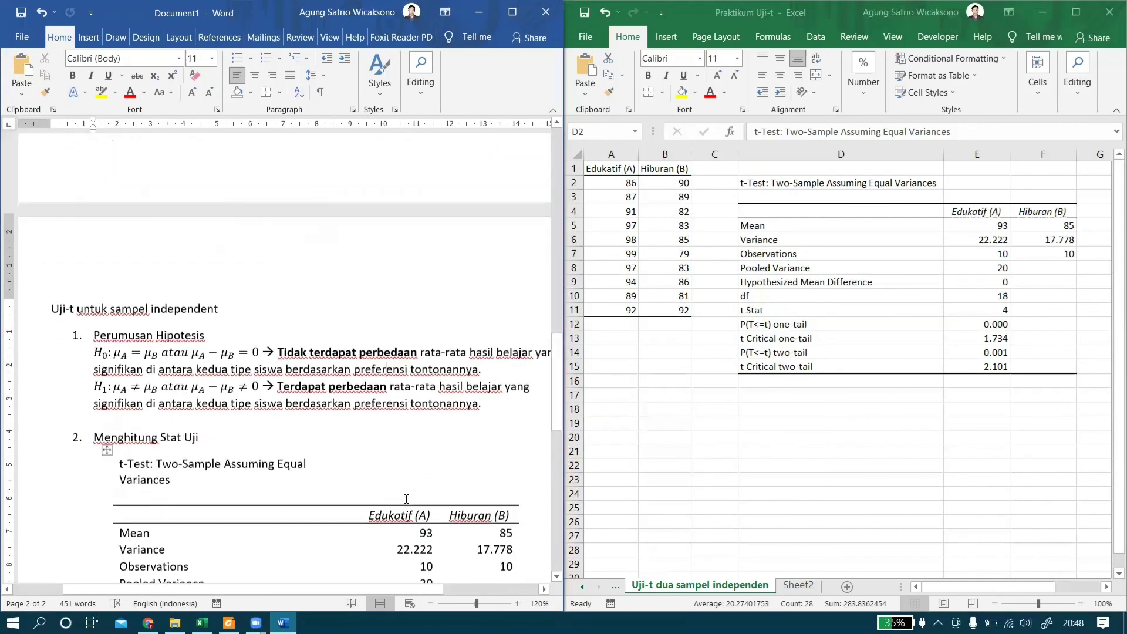
{"action": "scroll", "coordinate": [366, 392], "scroll_direction": "up", "scroll_amount": 2}
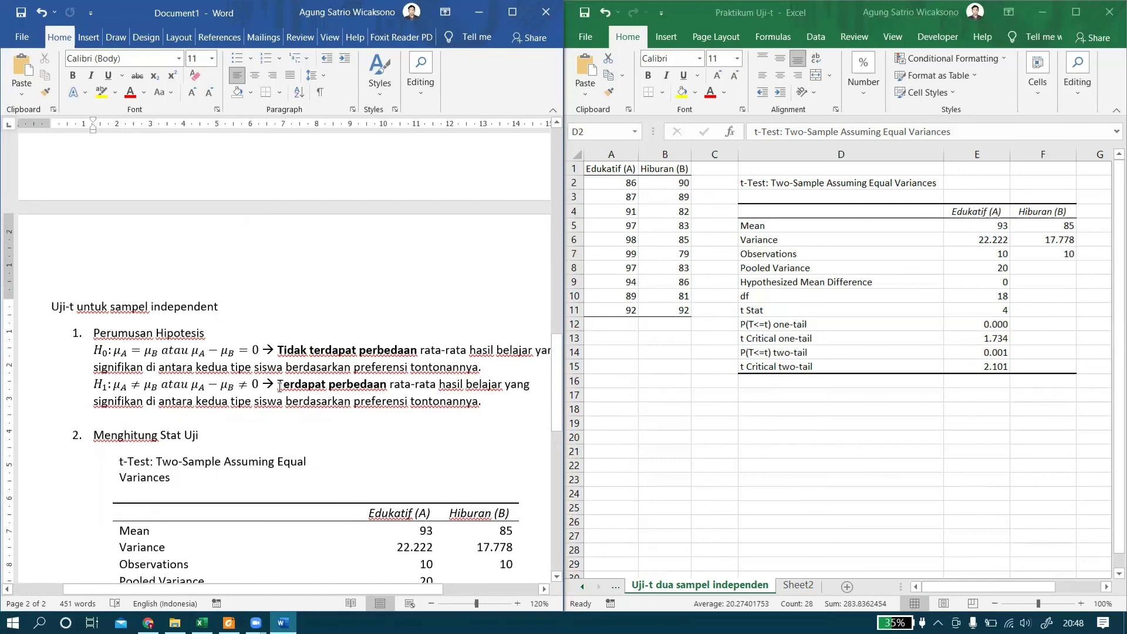
{"action": "left_click_drag", "start_coordinate": [311, 390], "coordinate": [450, 404]}
{"action": "key", "text": "ctrl+c"}
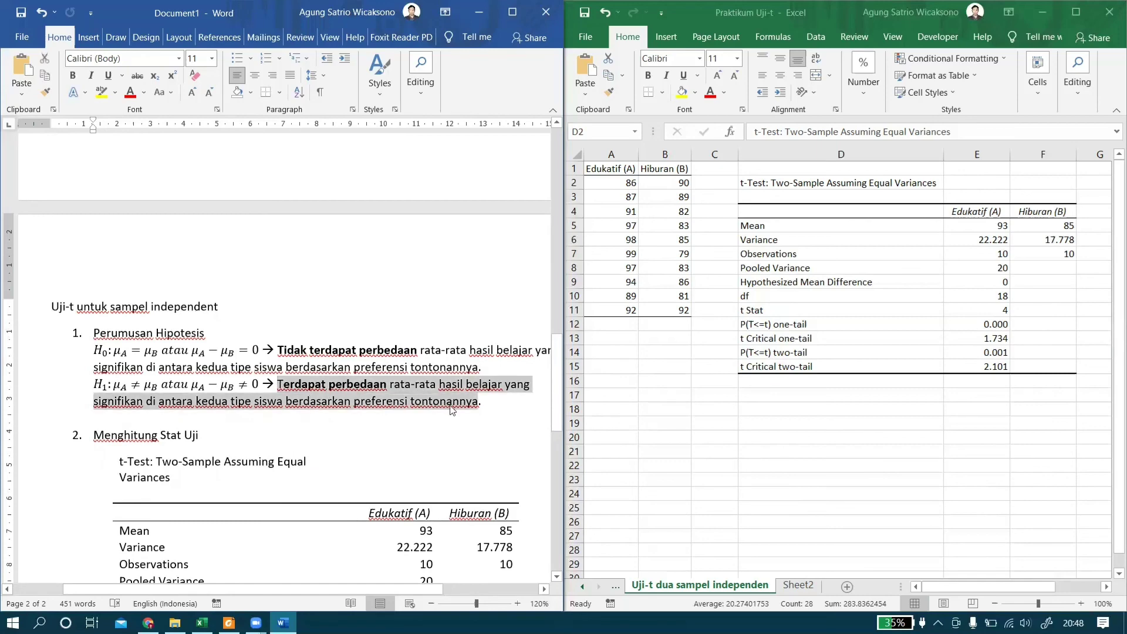
{"action": "scroll", "coordinate": [358, 397], "scroll_direction": "down", "scroll_amount": 3}
{"action": "scroll", "coordinate": [358, 397], "scroll_direction": "down", "scroll_amount": 10}
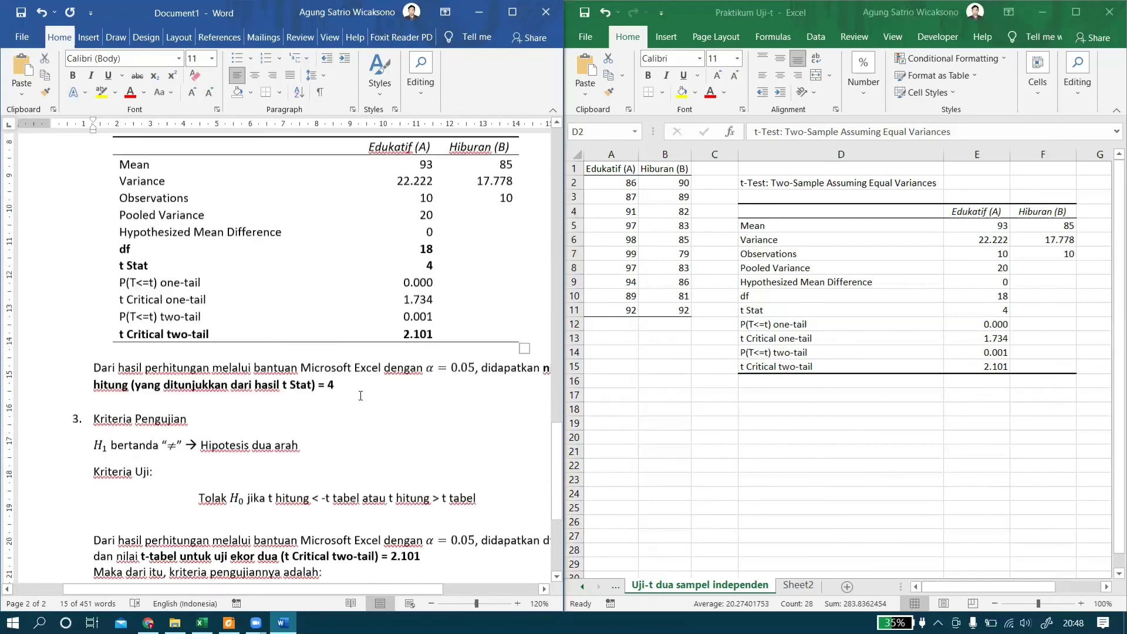
{"action": "left_click", "coordinate": [127, 467]}
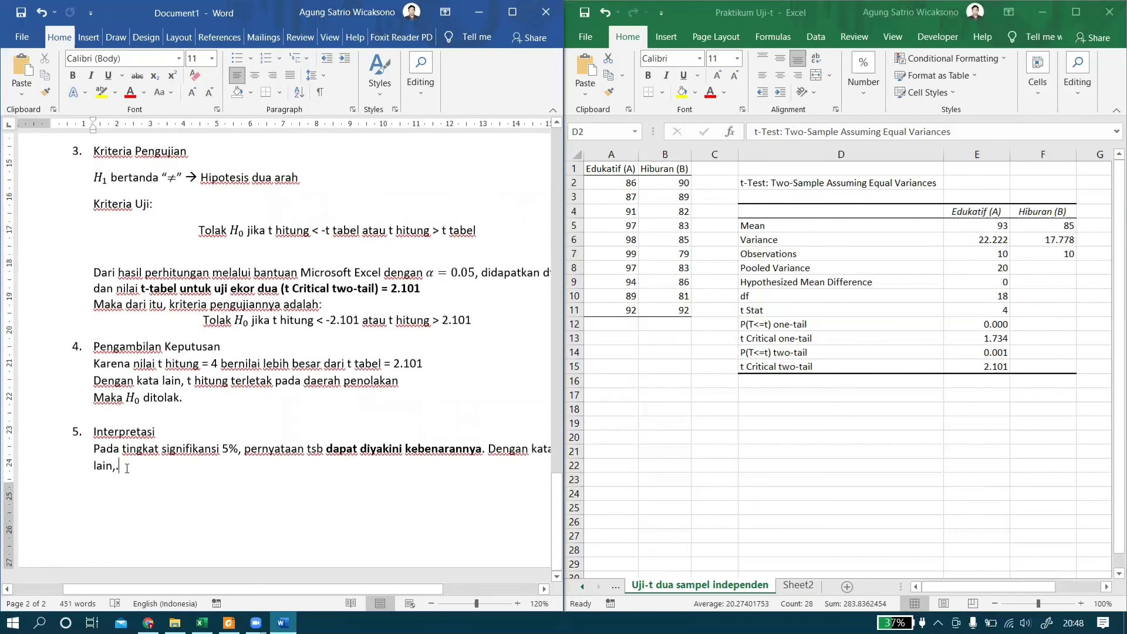
{"action": "key", "text": "ctrl+v"}
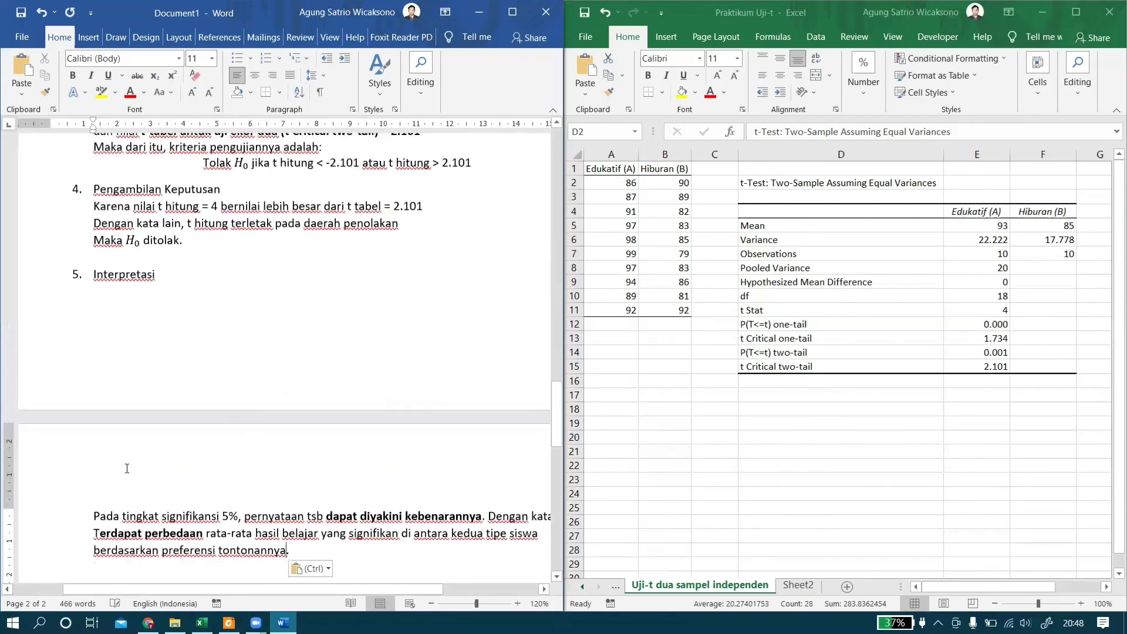
{"action": "left_click", "coordinate": [148, 537]}
{"action": "left_click", "coordinate": [102, 534]}
{"action": "key", "text": "shift+Right"}
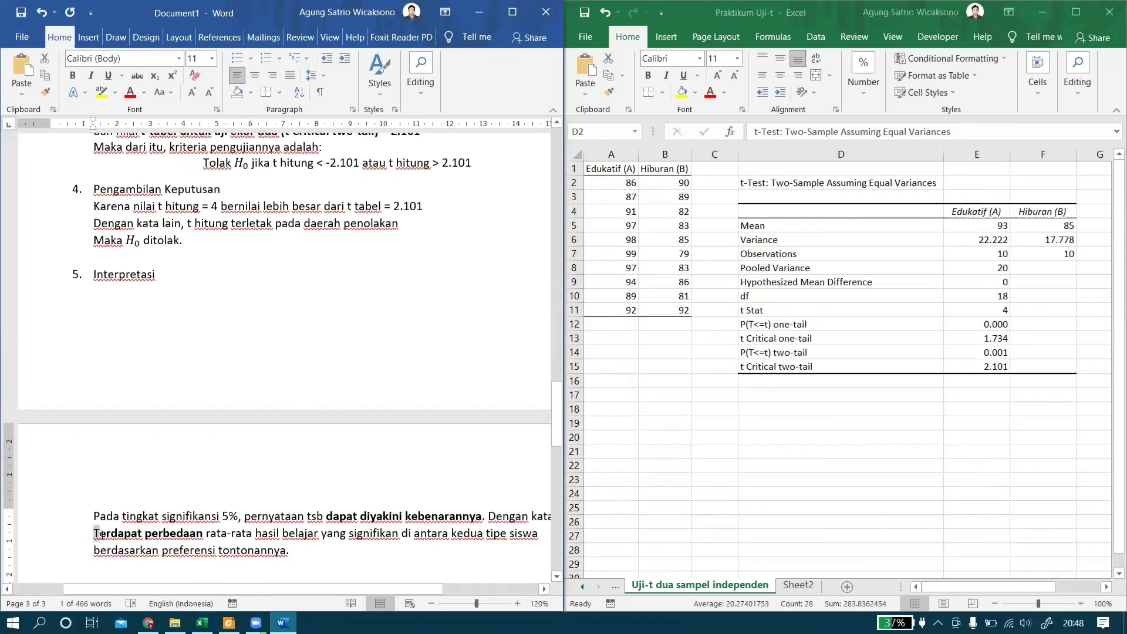
Step: Hide the white space between the document's pages and maximize the document window
{"action": "double_click", "coordinate": [74, 417]}
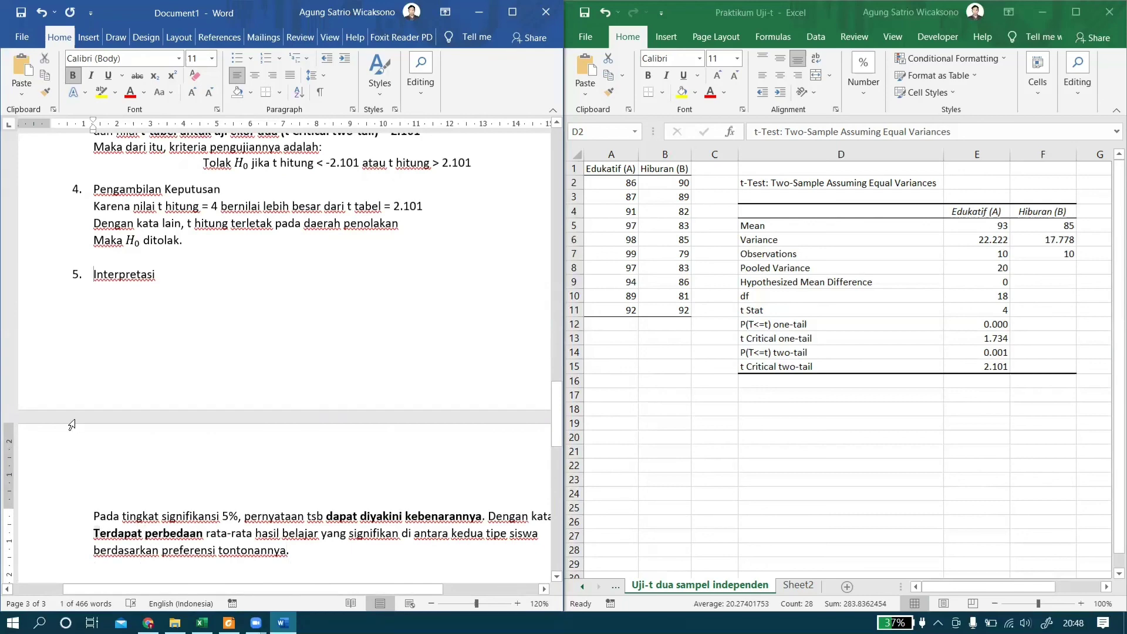
{"action": "scroll", "coordinate": [222, 351], "scroll_direction": "up", "scroll_amount": 1}
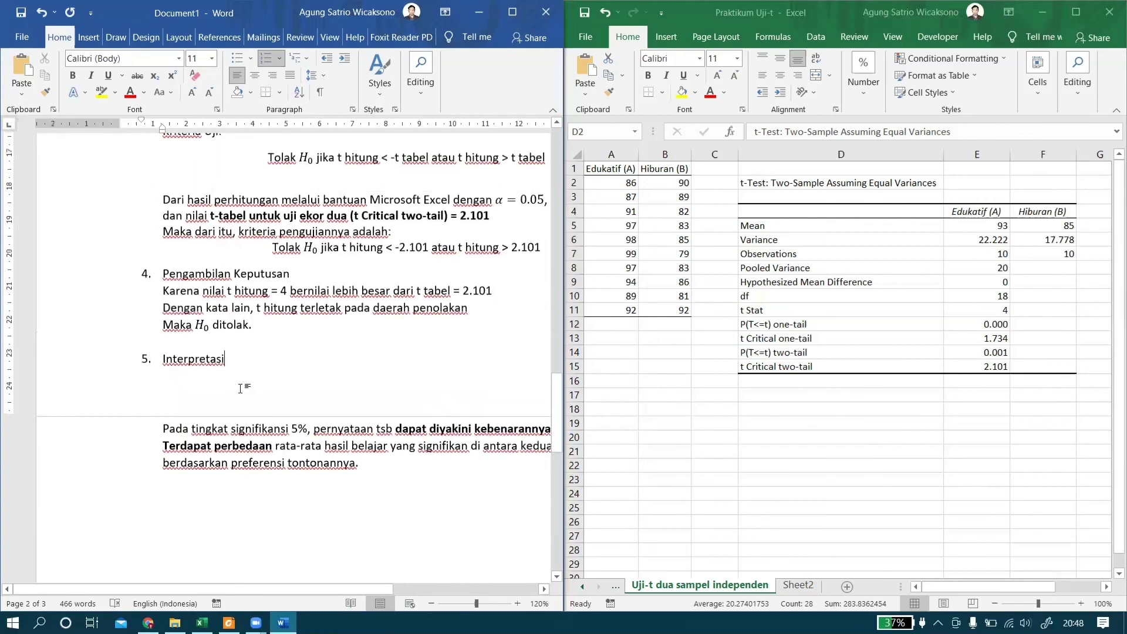
{"action": "scroll", "coordinate": [240, 387], "scroll_direction": "down", "scroll_amount": 2}
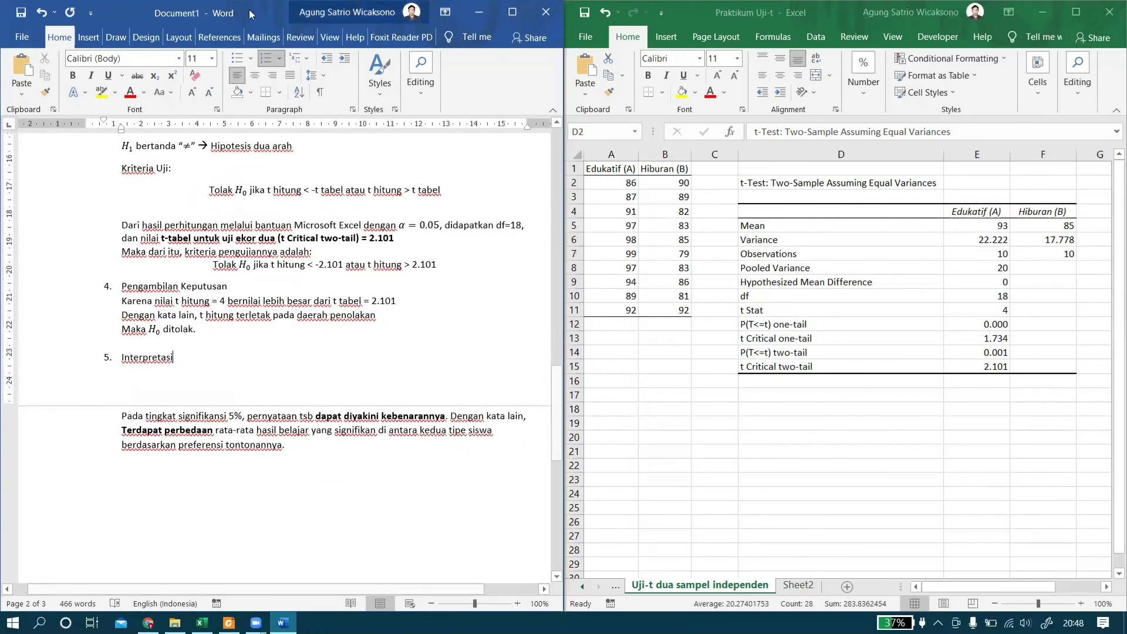
{"action": "left_click_drag", "start_coordinate": [249, 15], "coordinate": [301, 1]}
Step: Make the line "Maka H0 ditolak." under "Pengambilan Keputusan" bold
{"action": "scroll", "coordinate": [608, 421], "scroll_direction": "up", "scroll_amount": 3}
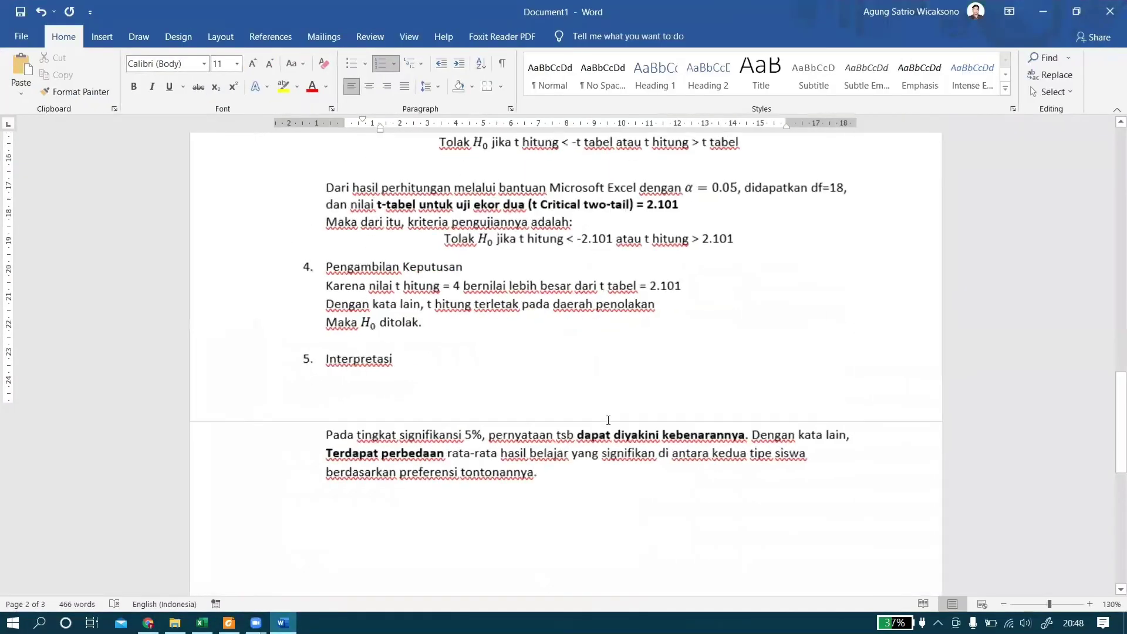
{"action": "scroll", "coordinate": [500, 381], "scroll_direction": "up", "scroll_amount": 5}
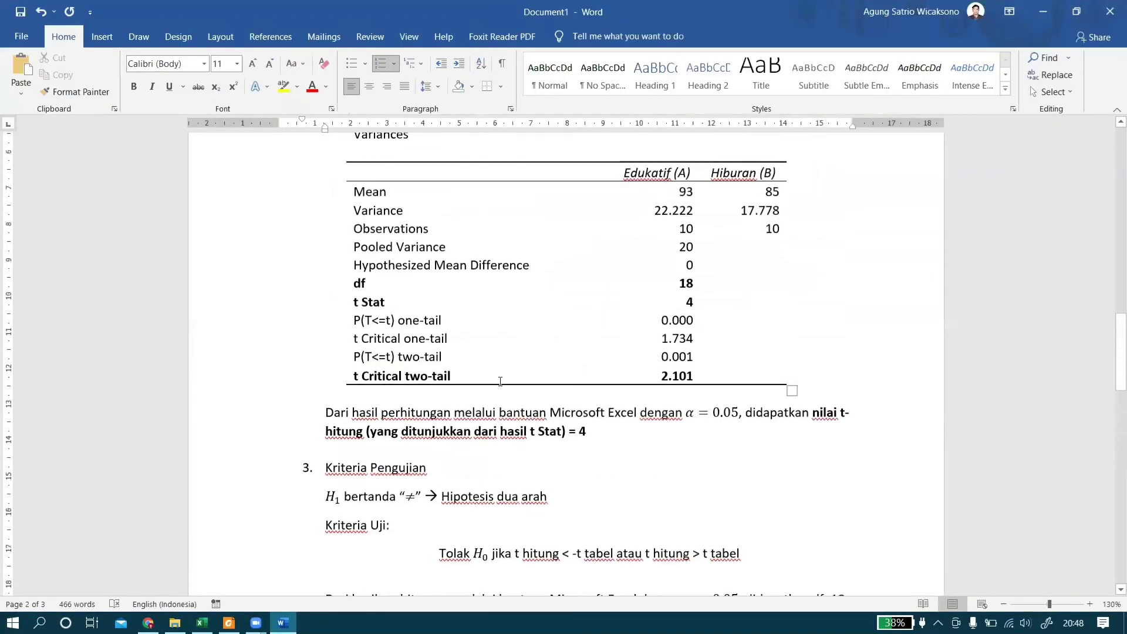
{"action": "scroll", "coordinate": [475, 265], "scroll_direction": "down", "scroll_amount": 7}
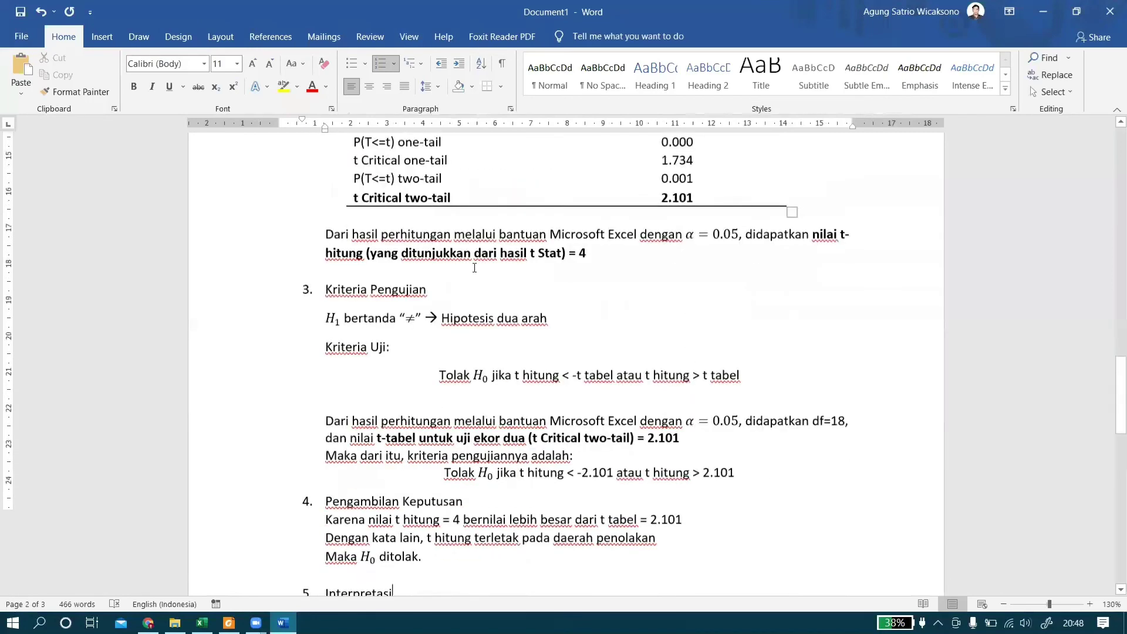
{"action": "scroll", "coordinate": [536, 298], "scroll_direction": "up", "scroll_amount": 2}
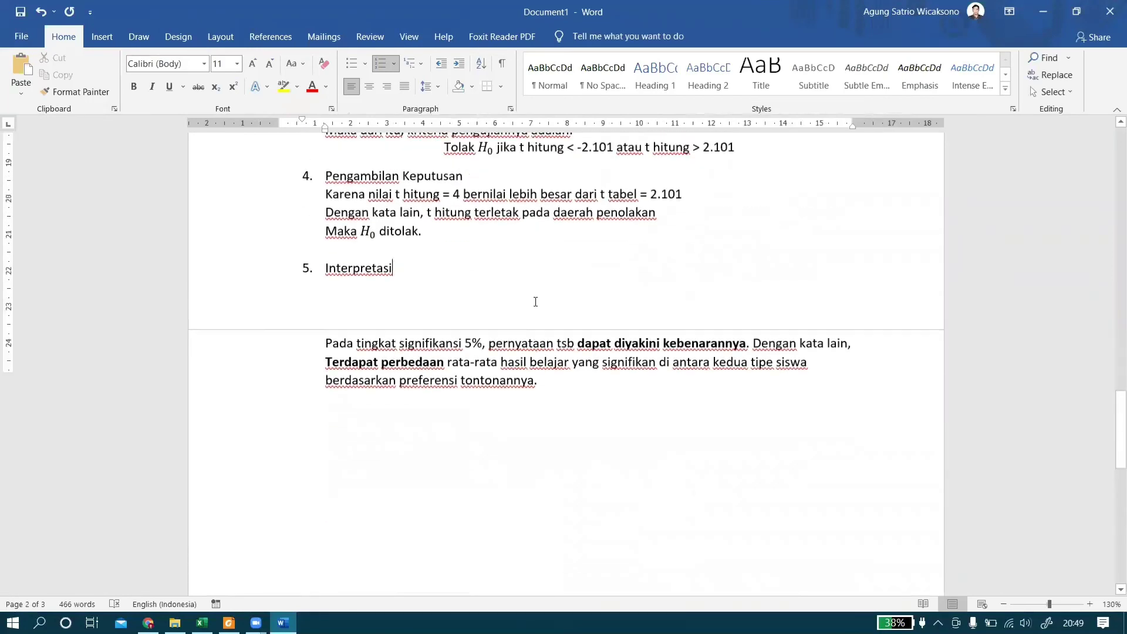
{"action": "triple_click", "coordinate": [439, 280]}
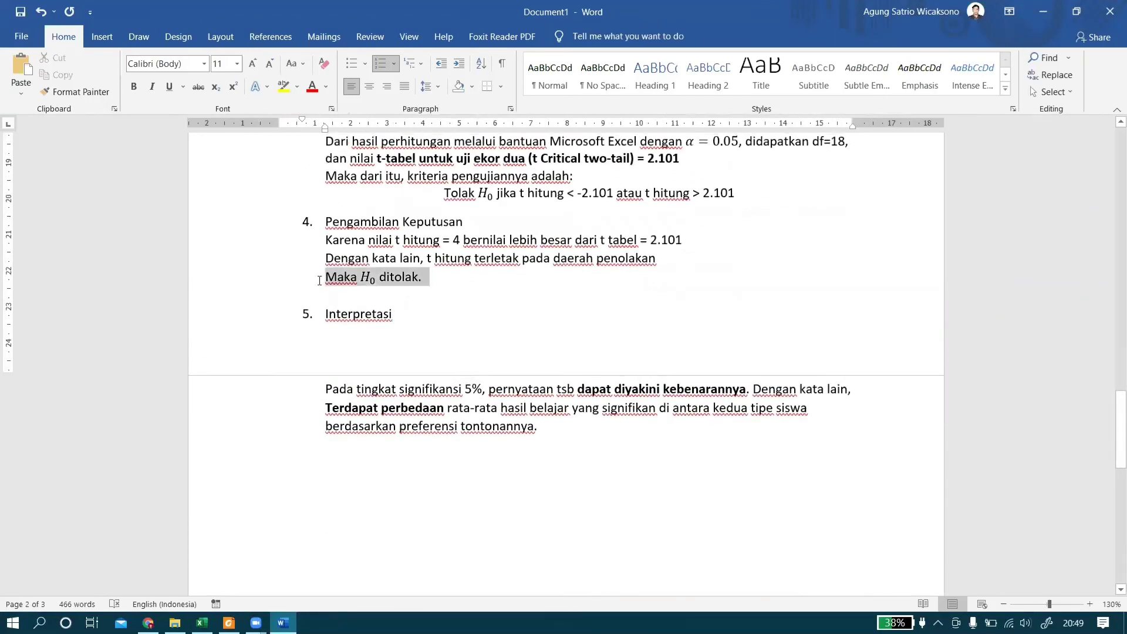
{"action": "left_click", "coordinate": [133, 86]}
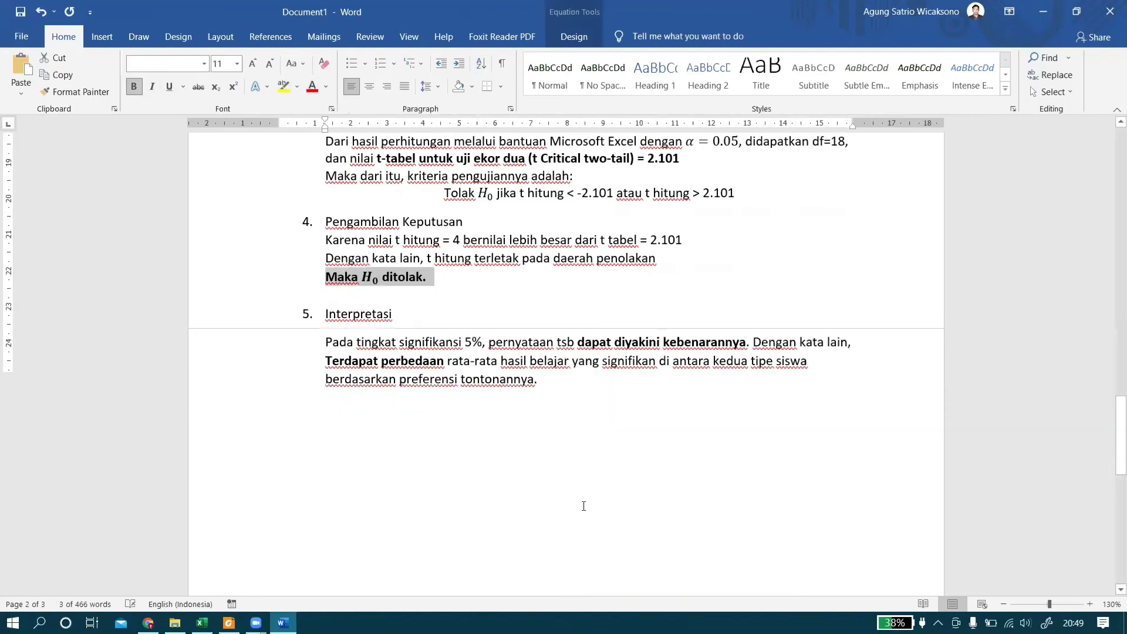
{"action": "left_click", "coordinate": [578, 407]}
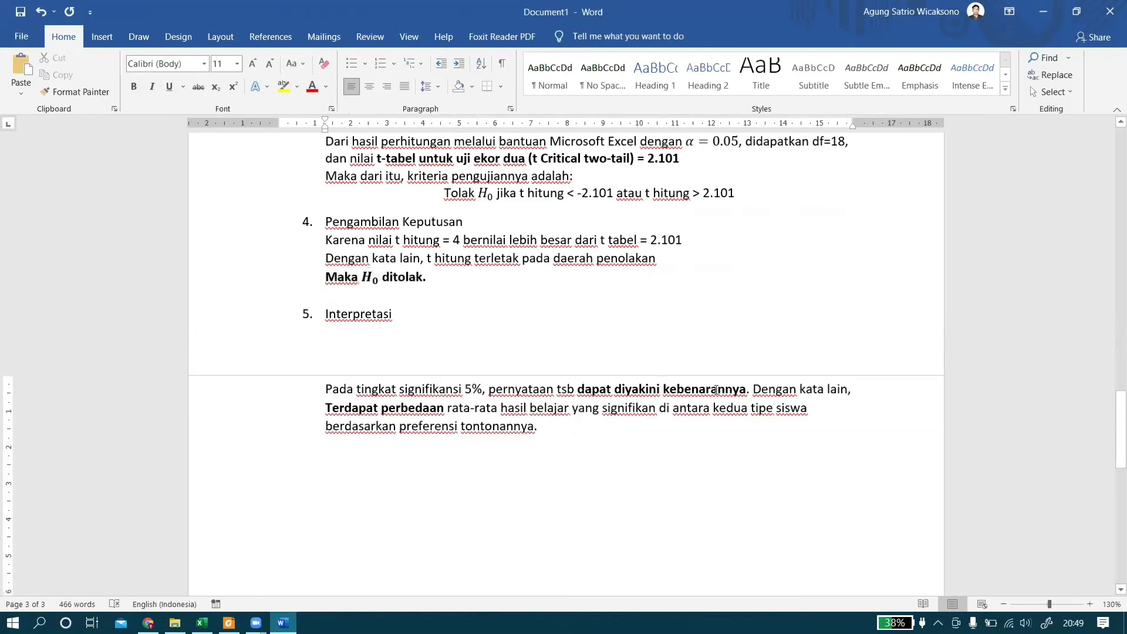